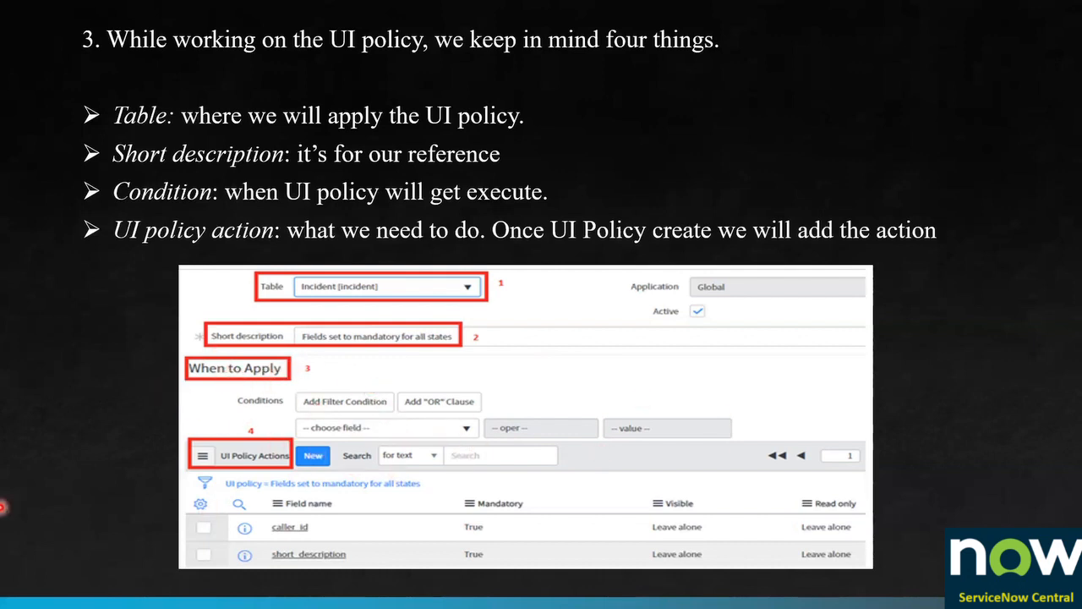
click(39, 595)
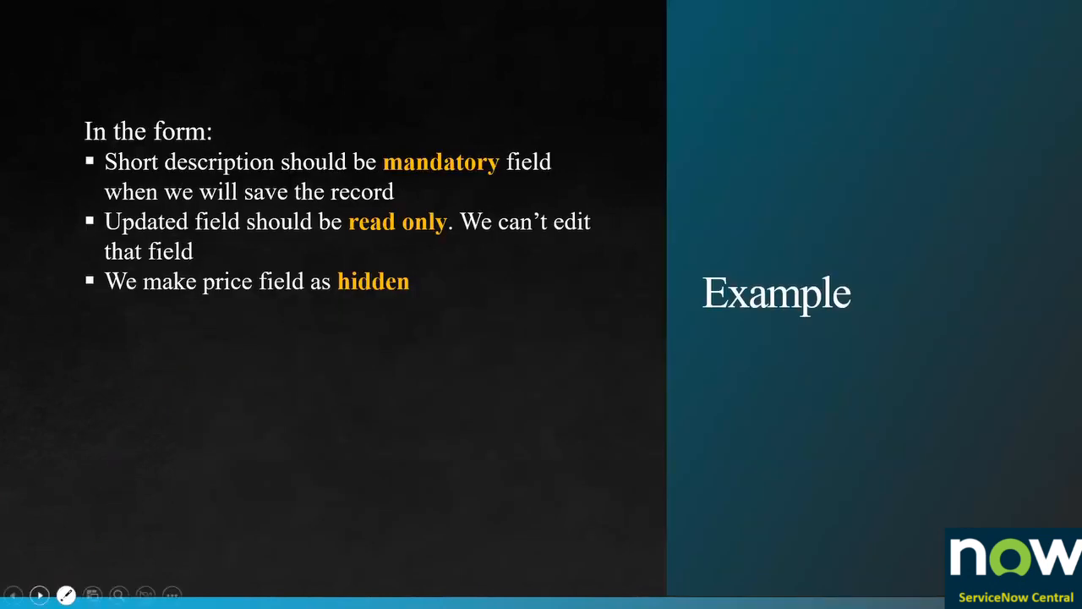
click(39, 595)
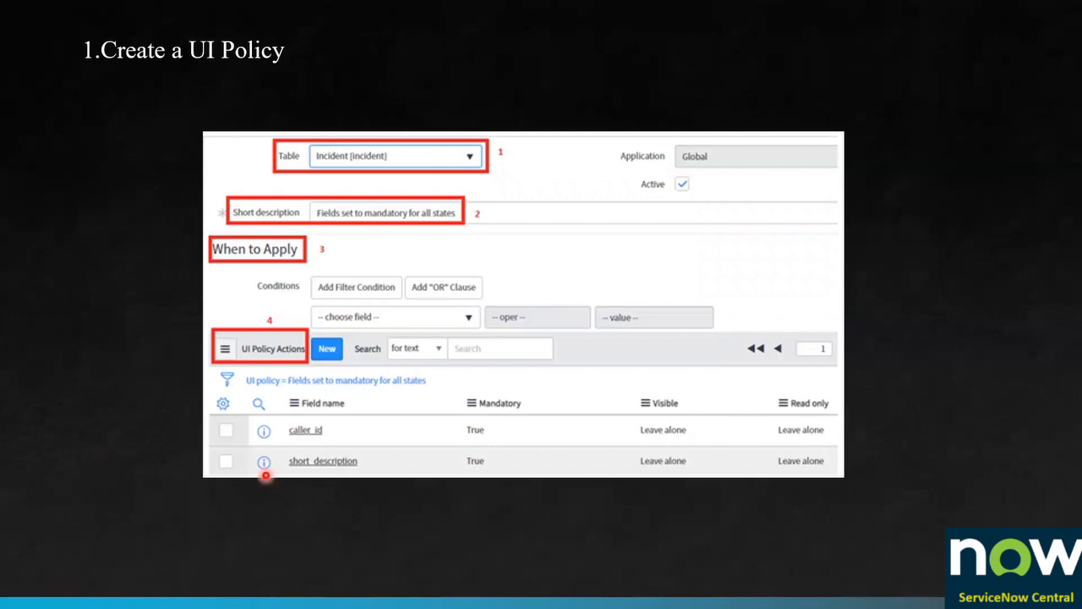
Switch to Chrome, open the dev141260 developer instance and dismiss the Next Experience introduction
key(alt+Tab)
key(alt+Tab)
key(alt+Tab)
key(alt+Tab)
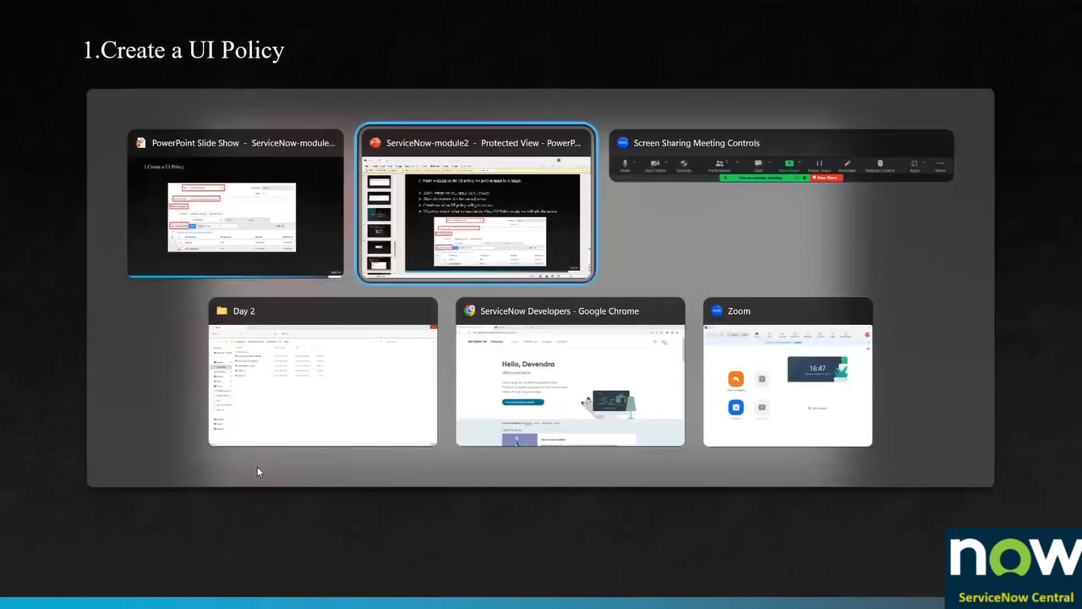
key(alt+Tab)
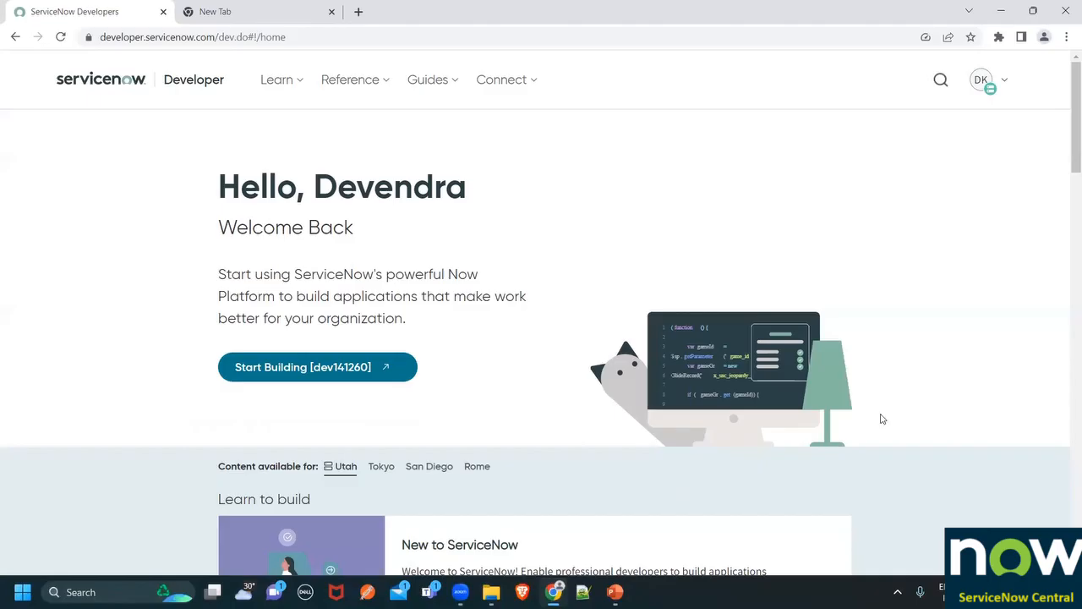
click(332, 369)
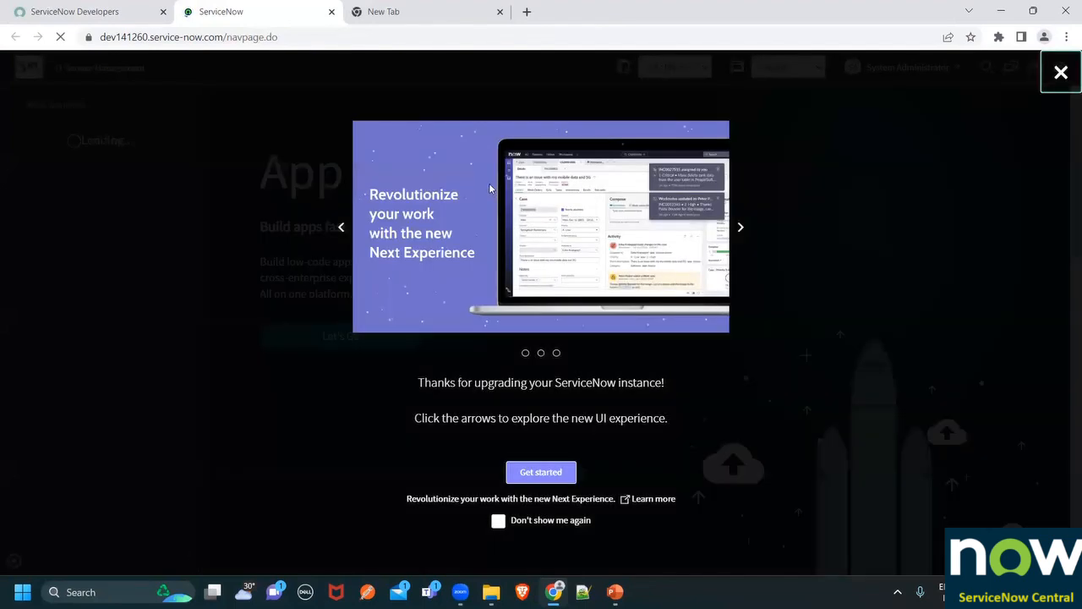
click(1060, 75)
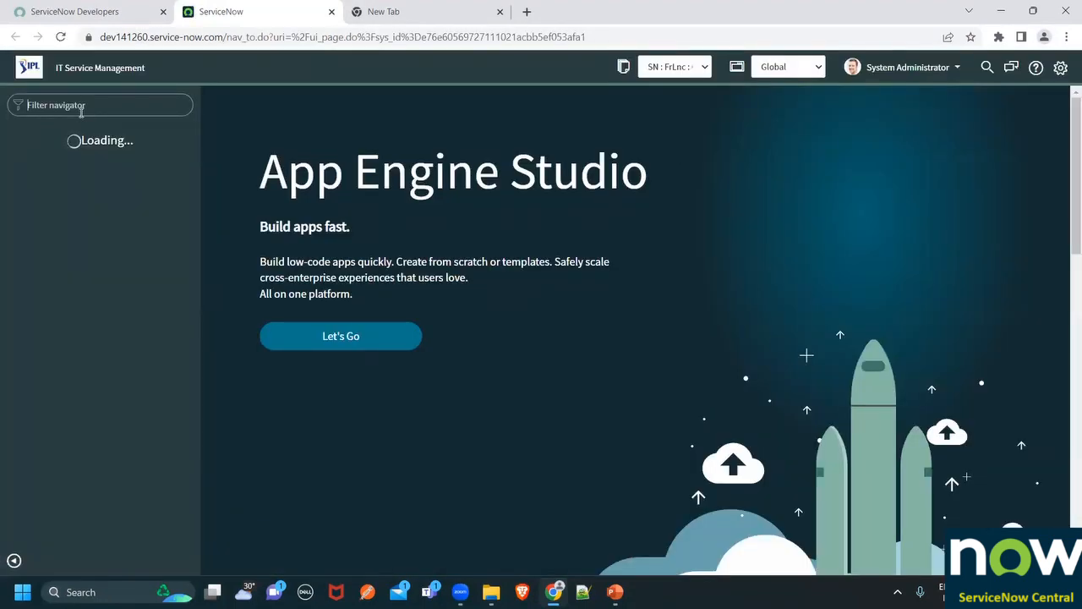
Find UI Policies in the application navigator and open the System UI list of policies
click(81, 112)
text(UI)
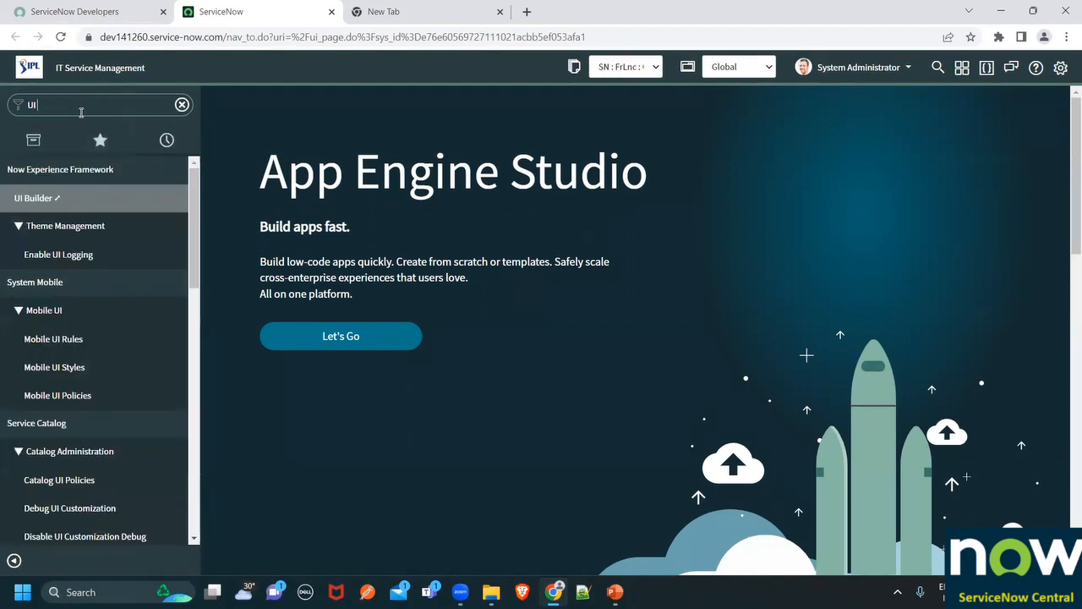
text( Pol)
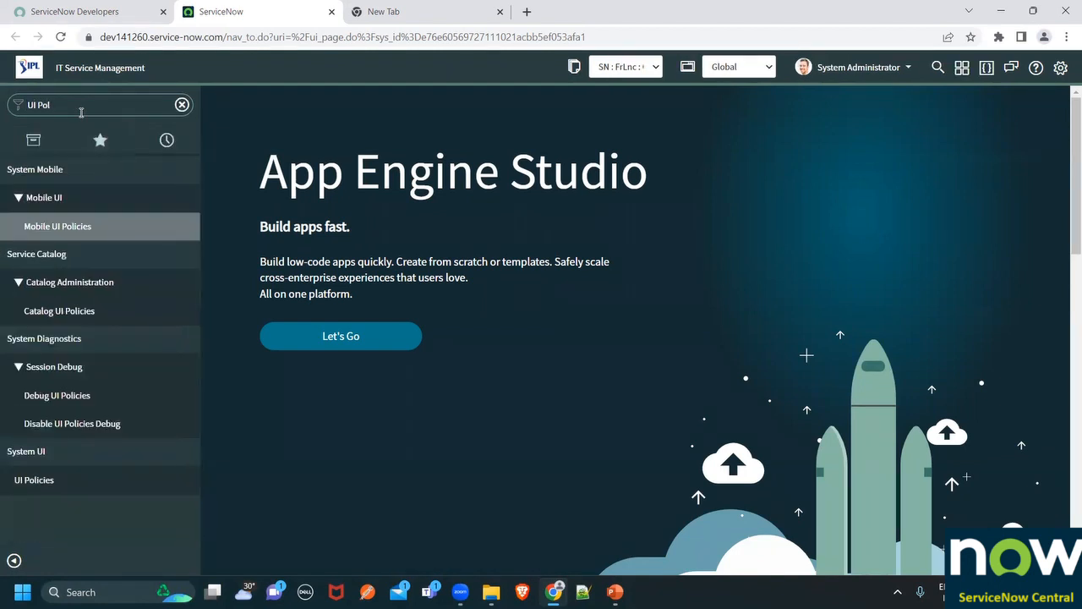
text(icy)
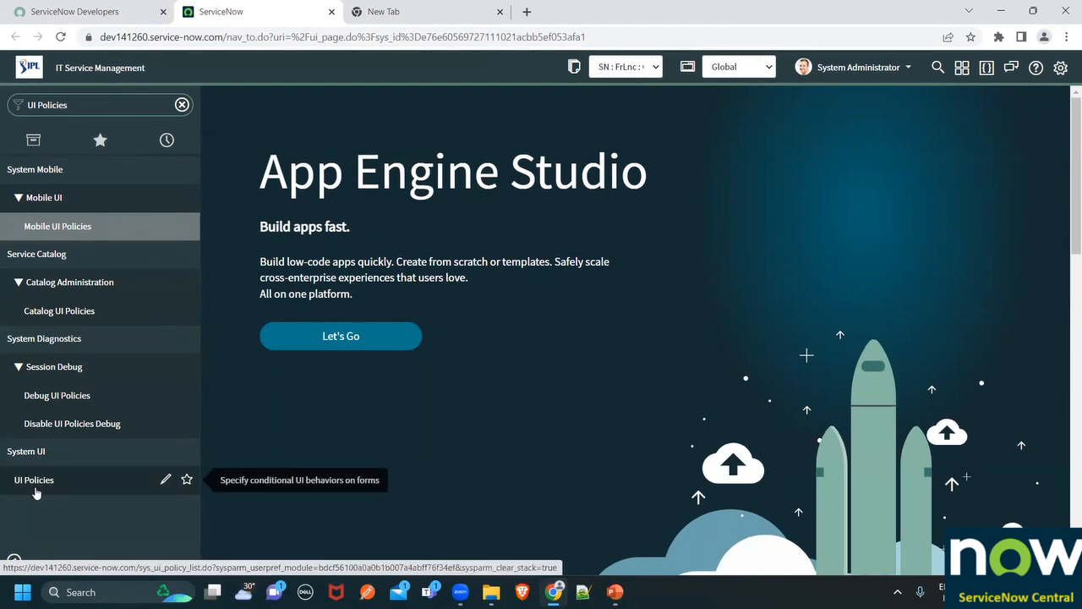
click(34, 488)
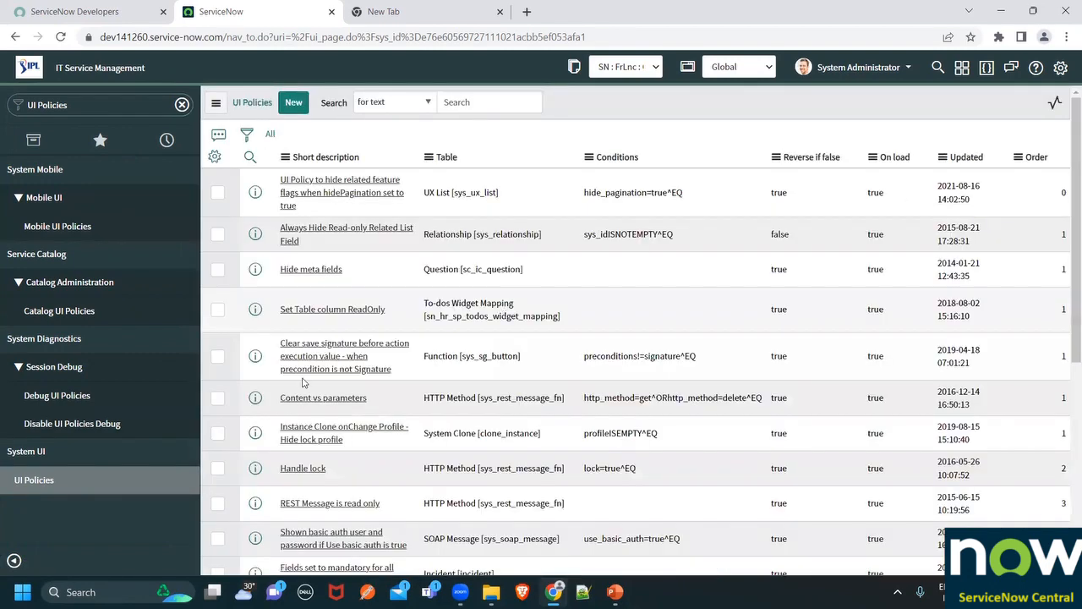
Replace the application navigator filter text with "incident"
click(101, 105)
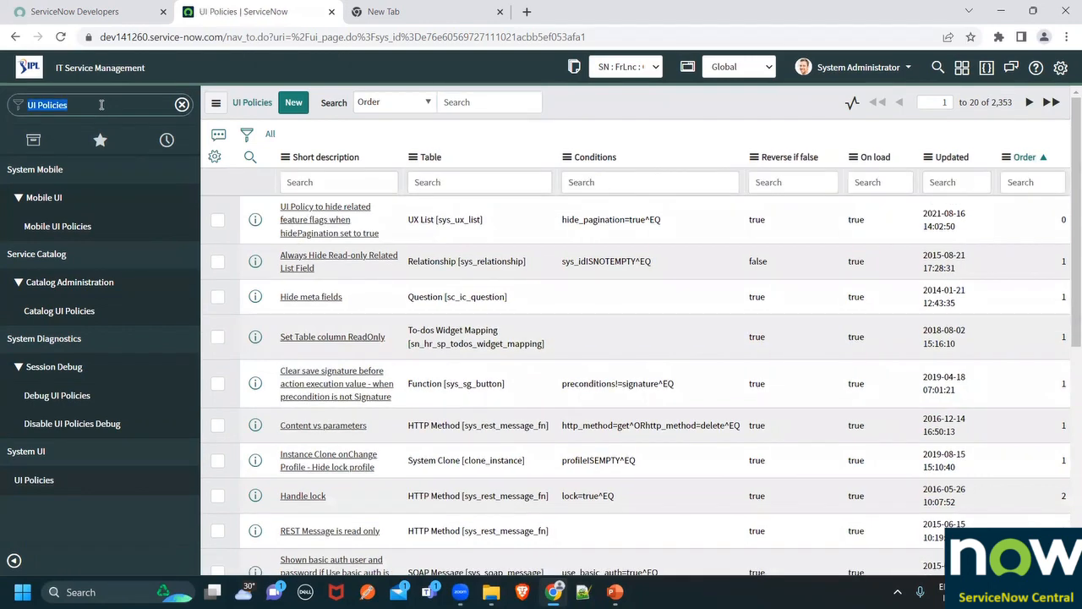
click(101, 105)
key(BackSpace)
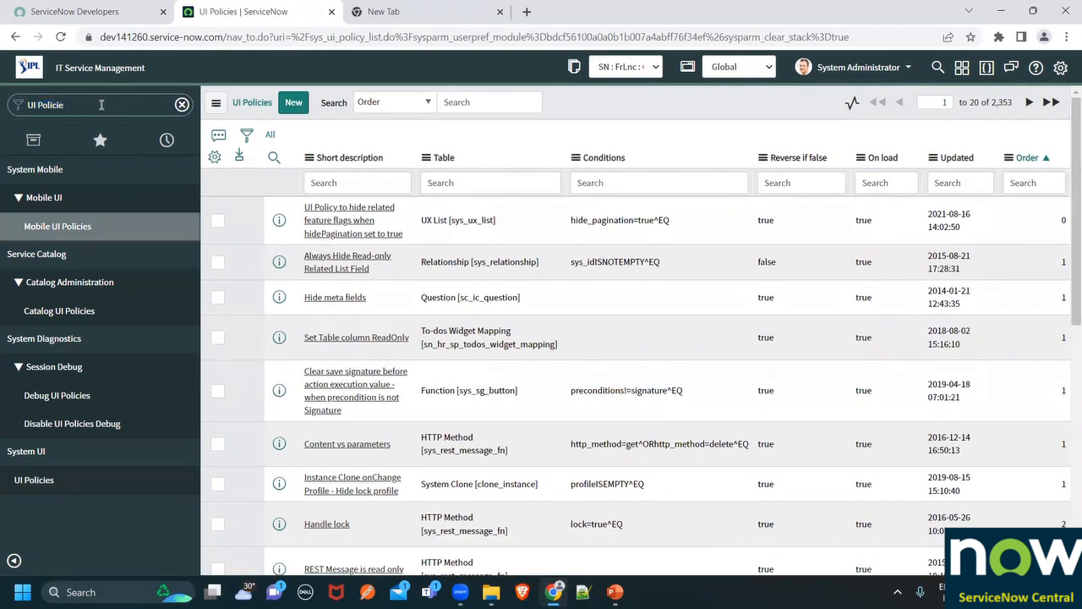
key(BackSpace)
key(BackSpace)
key(BackSpace)
key(BackSpace)
key(BackSpace)
key(BackSpace)
key(BackSpace)
key(BackSpace)
key(BackSpace)
key(BackSpace)
text(incident)
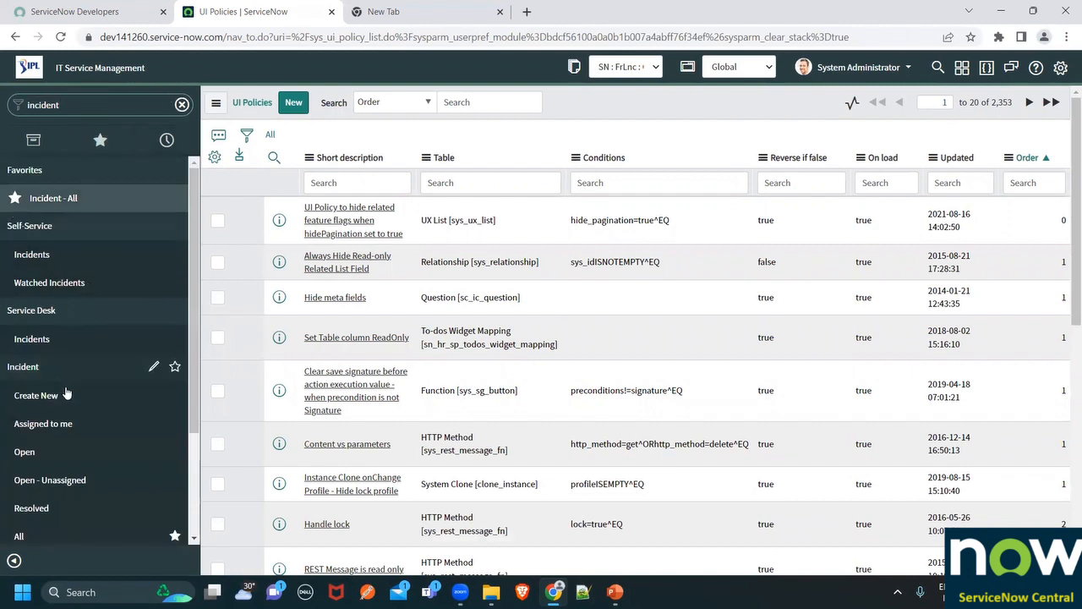
Open a blank new incident form in a separate browser tab and dismiss the welcome alert
scroll(48, 440, down, 1)
middle_click(65, 323)
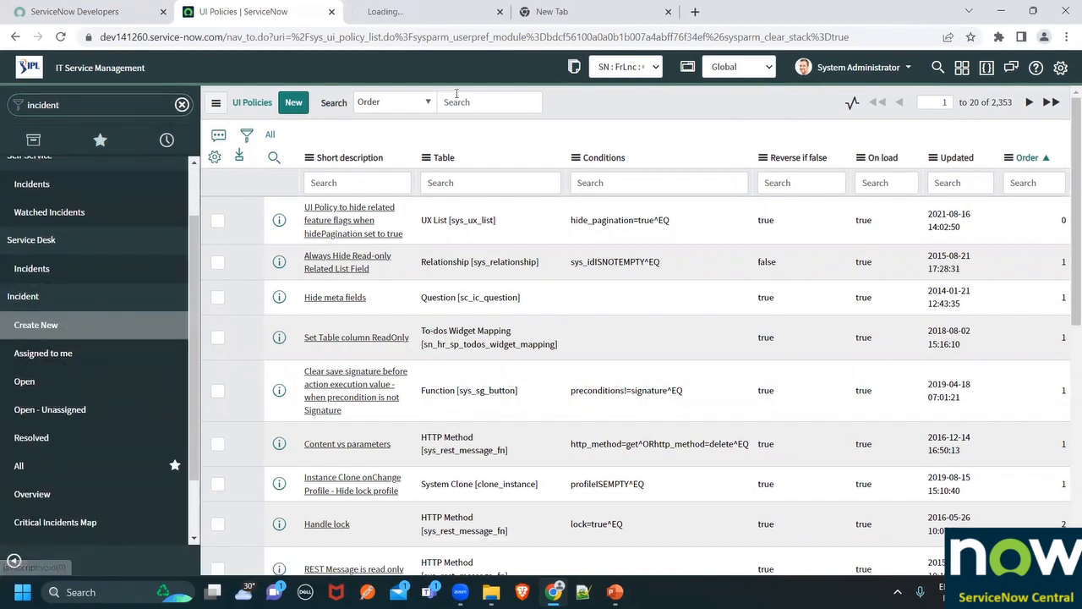
click(423, 11)
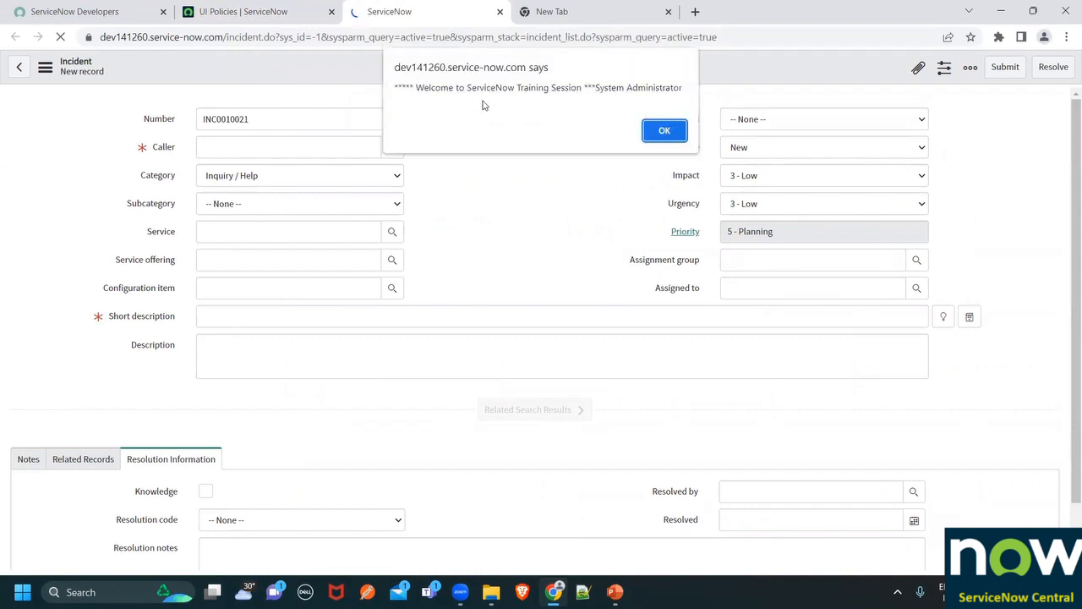
click(665, 130)
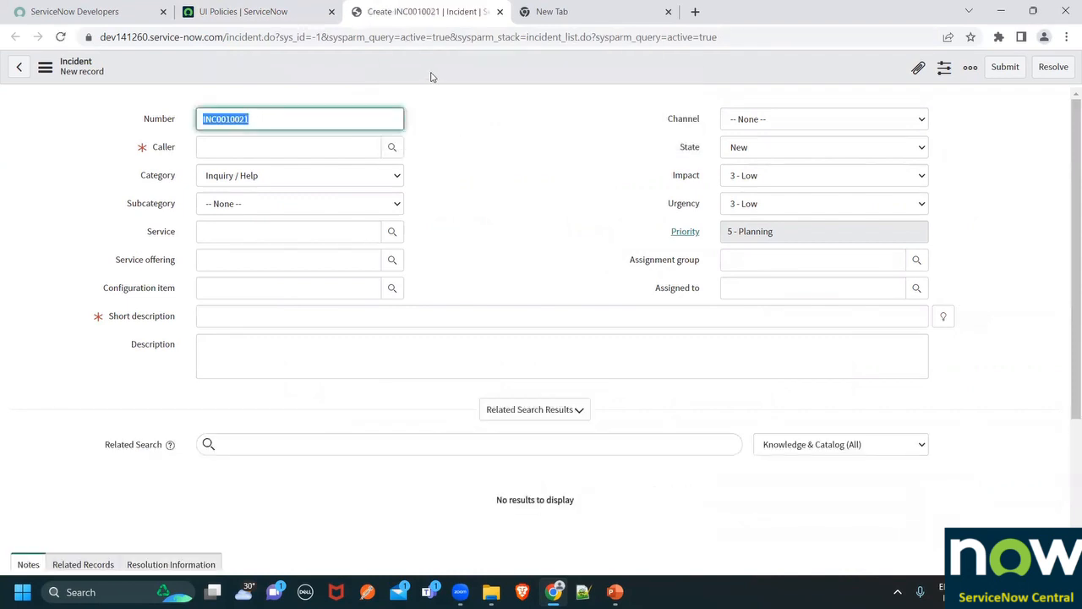
Open the UI policies configured for the incident form and start a new UI policy record
right_click(432, 76)
mouse_move(450, 104)
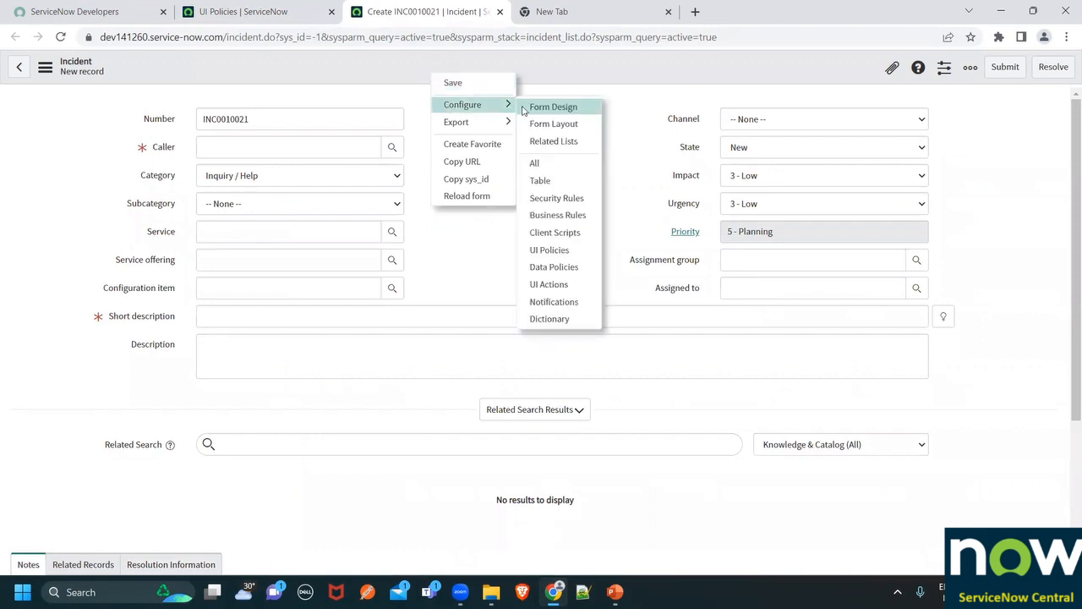
click(553, 252)
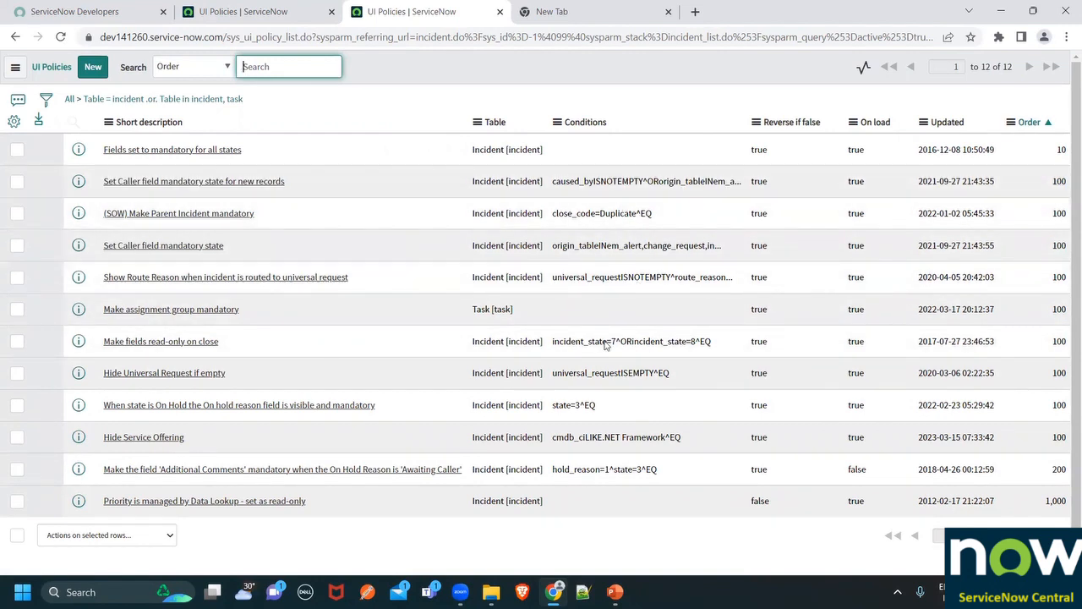
click(93, 71)
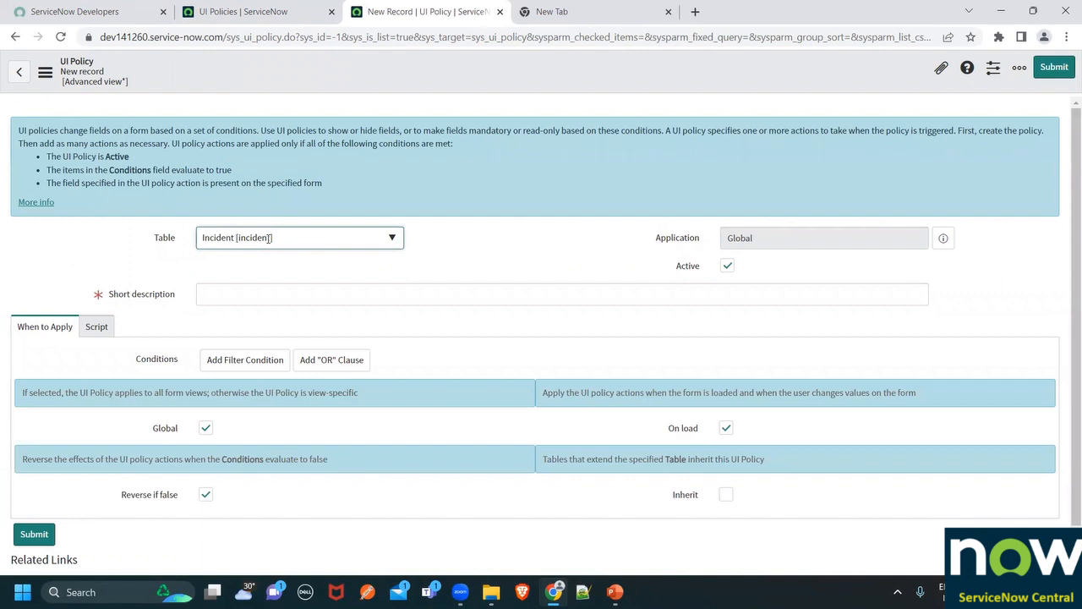
Open another blank incident form in a separate browser tab, dismiss the welcome alert and review the form's fields
click(250, 15)
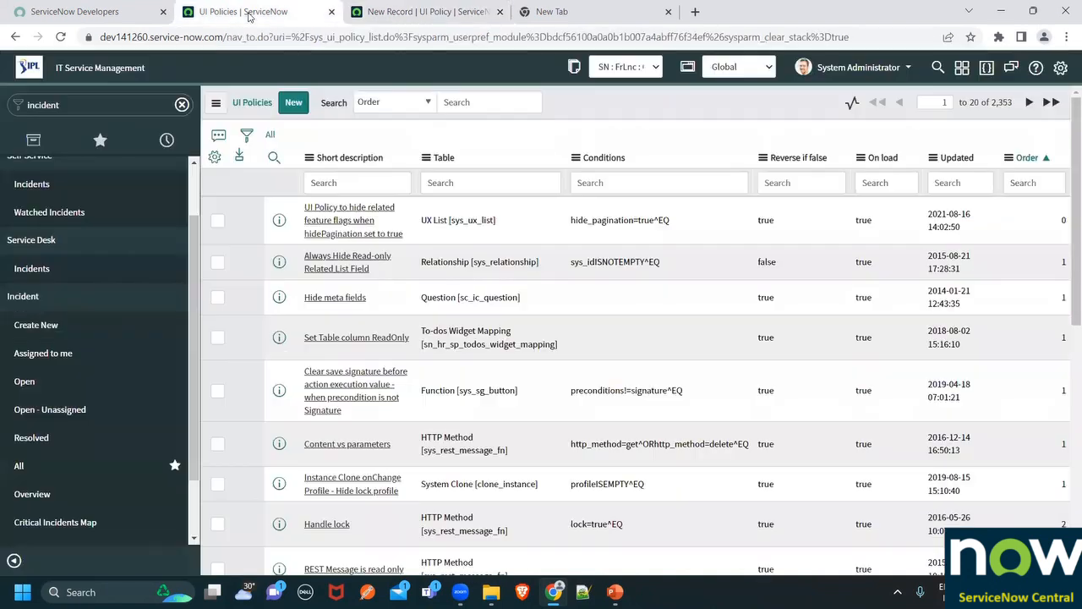
click(35, 325)
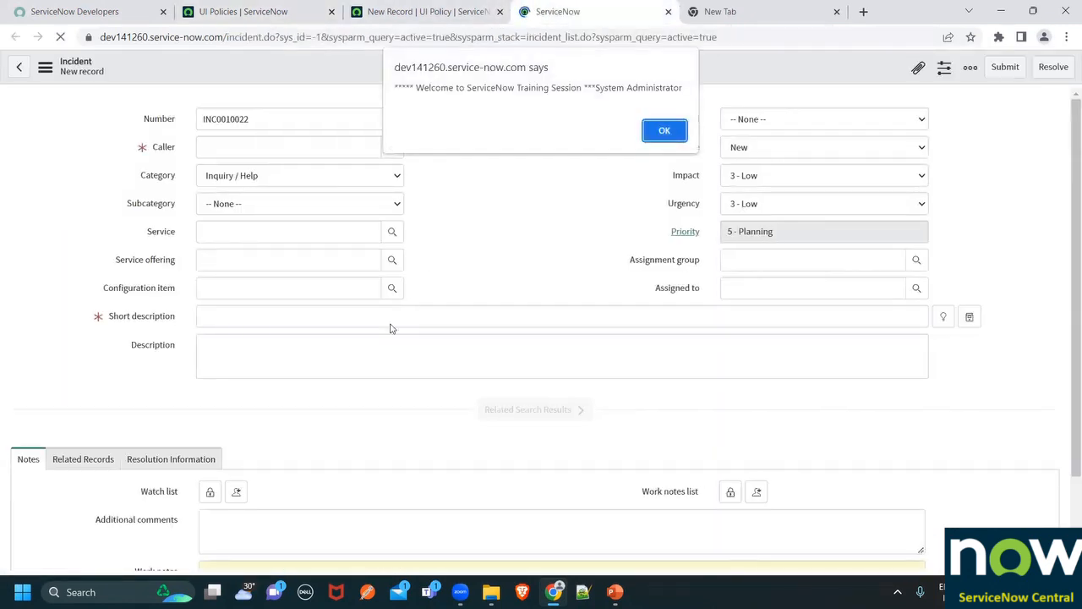
click(667, 131)
click(397, 12)
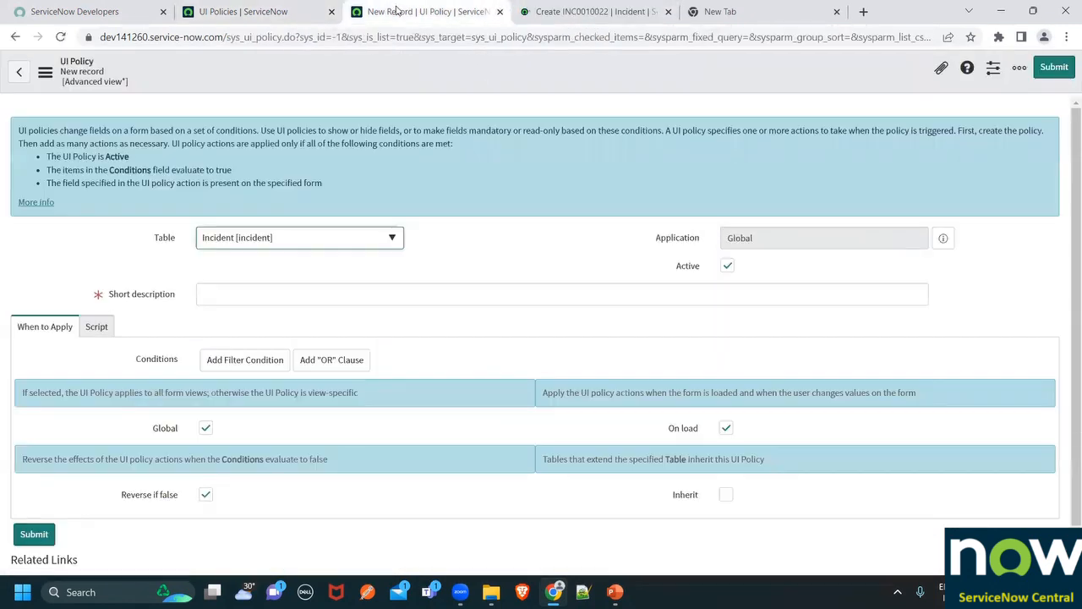
click(575, 13)
scroll(393, 306, down, 2)
scroll(393, 305, down, 1)
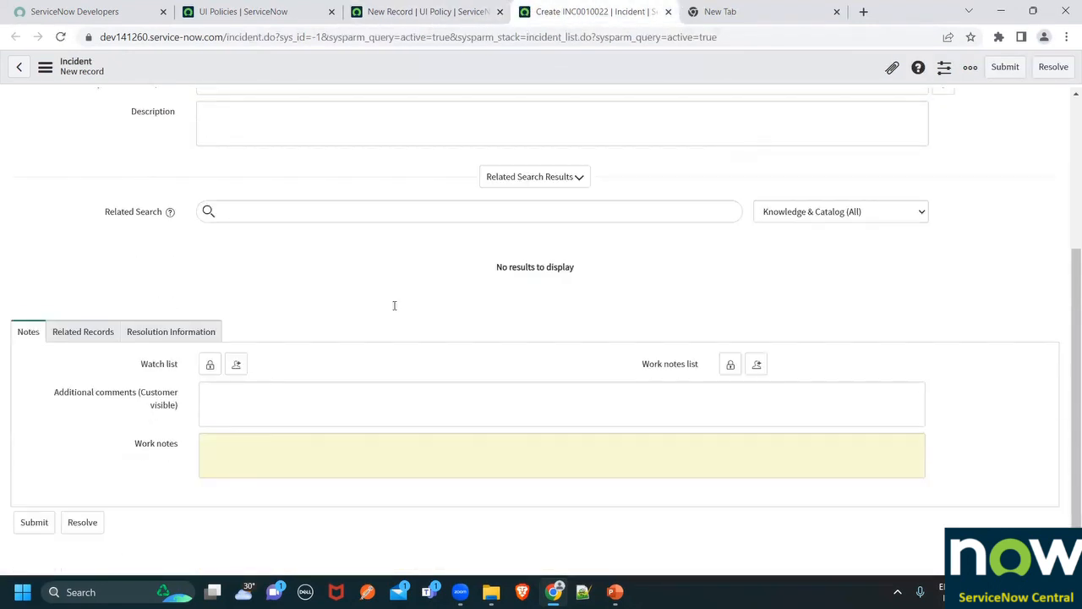
scroll(31, 324, up, 3)
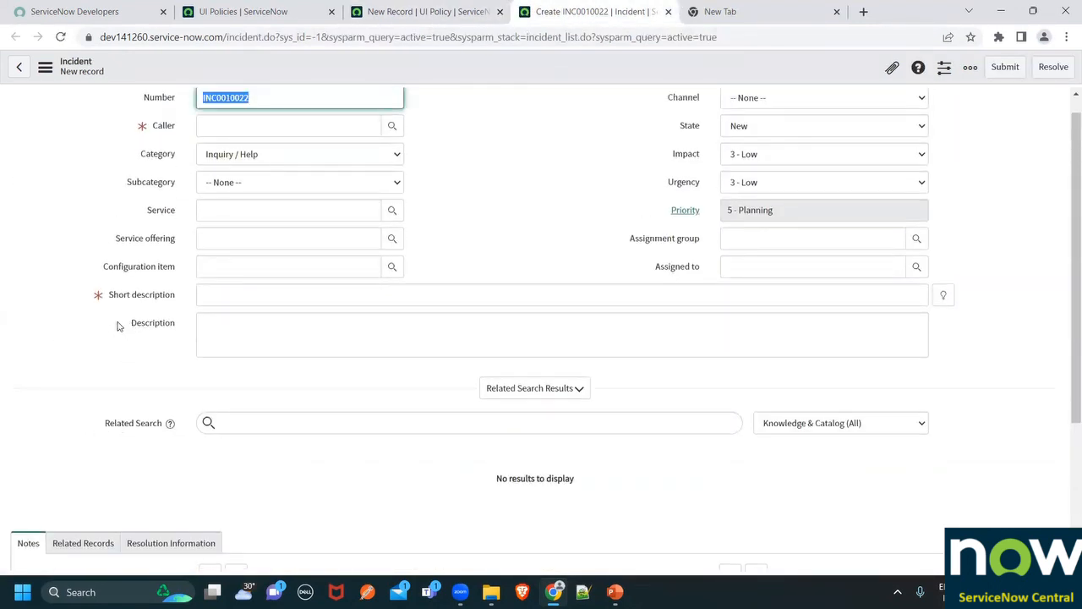
Return to the new UI policy and enter "Make Description Mandatory" as its short description, keeping the Incident table
click(407, 13)
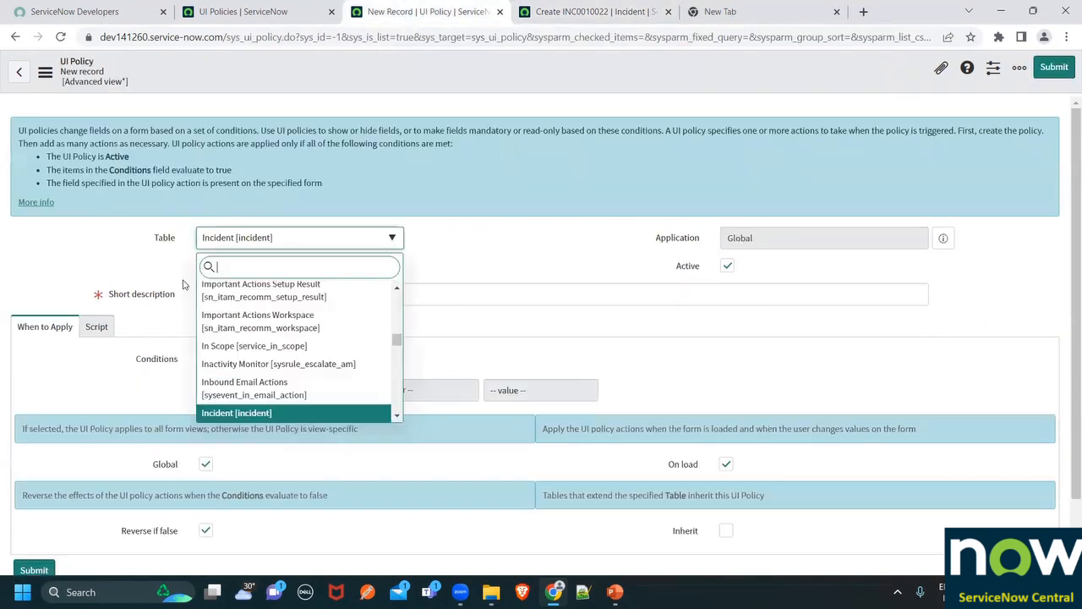
click(247, 302)
click(242, 295)
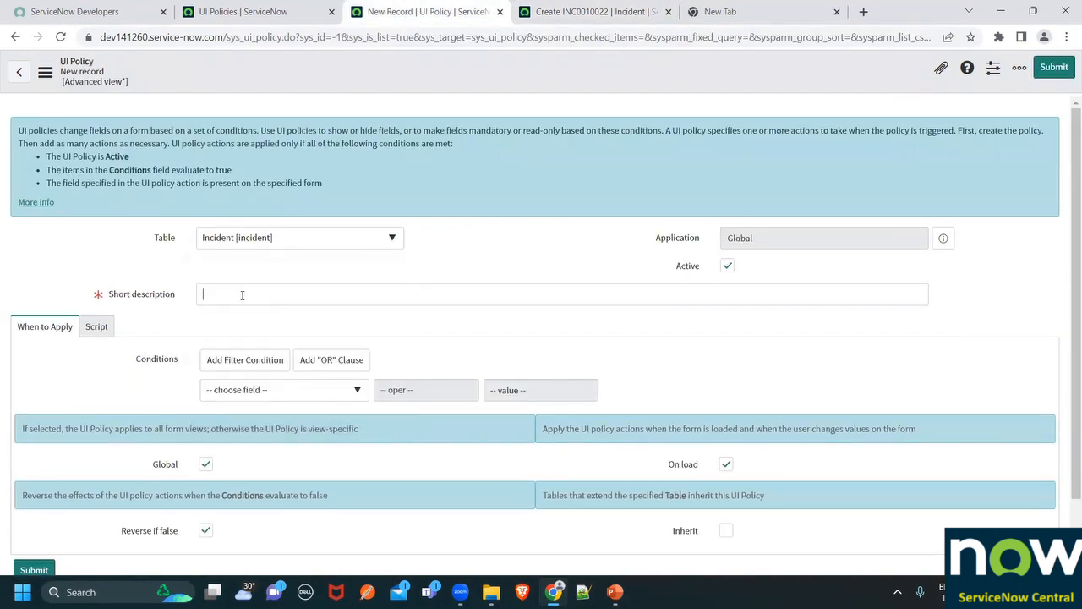
text(MAke)
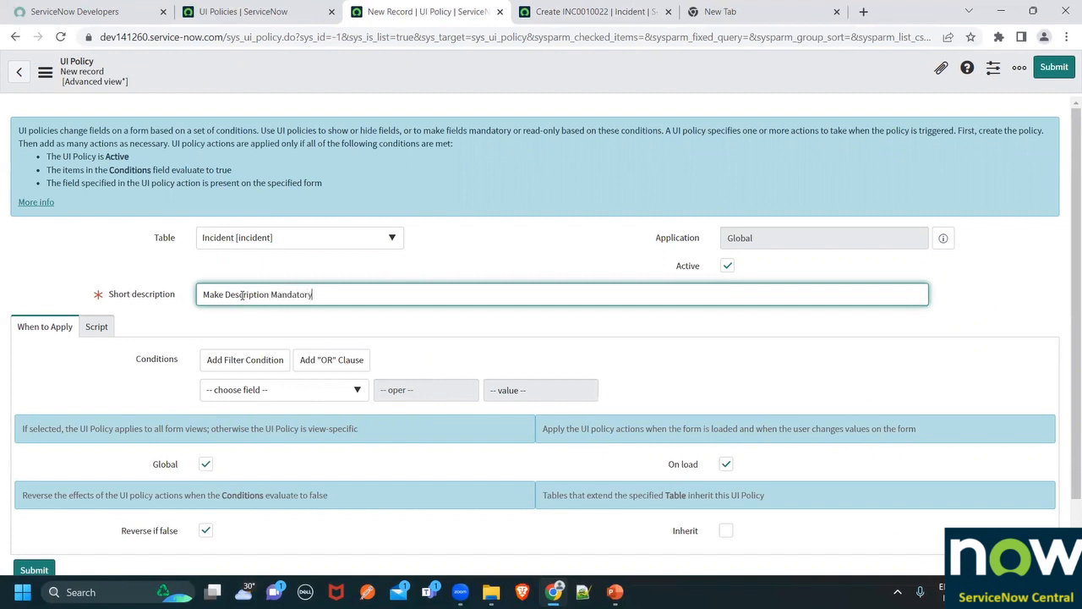
click(480, 248)
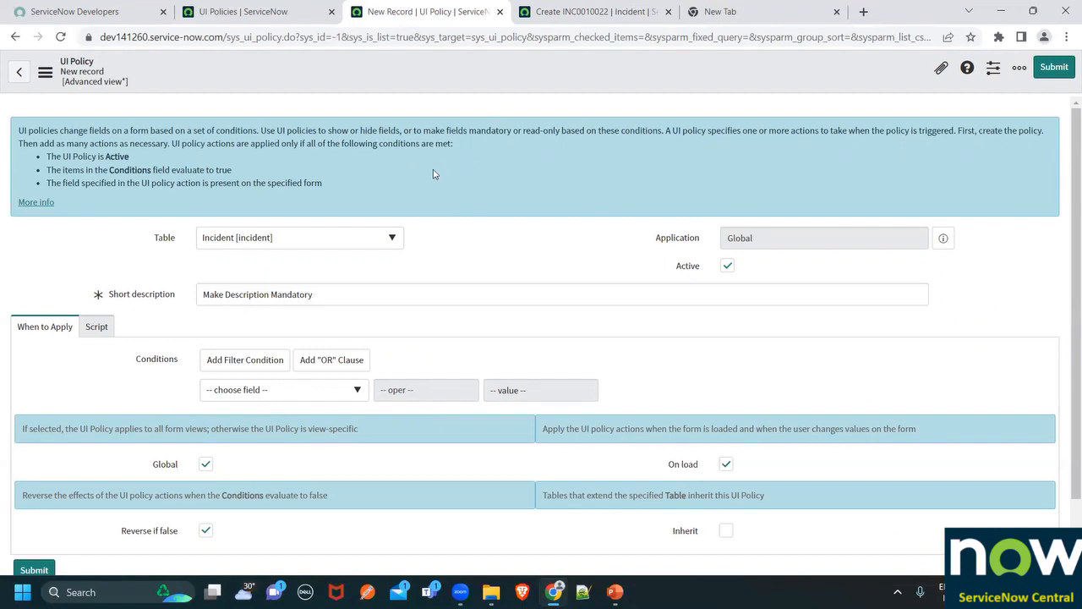
Save the new UI policy without leaving its record
scroll(433, 173, down, 1)
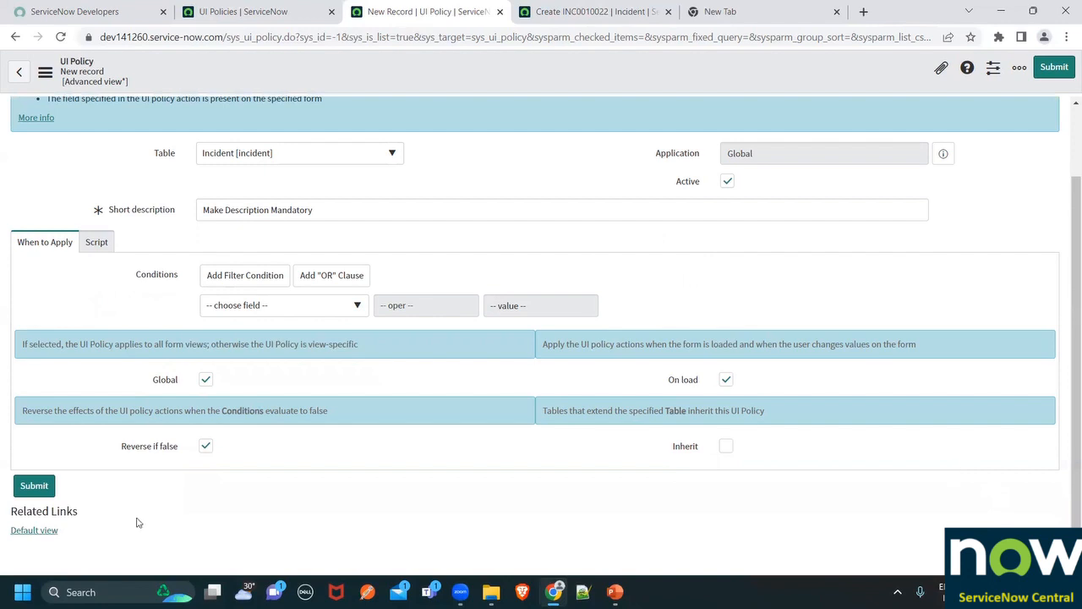
scroll(406, 502, up, 2)
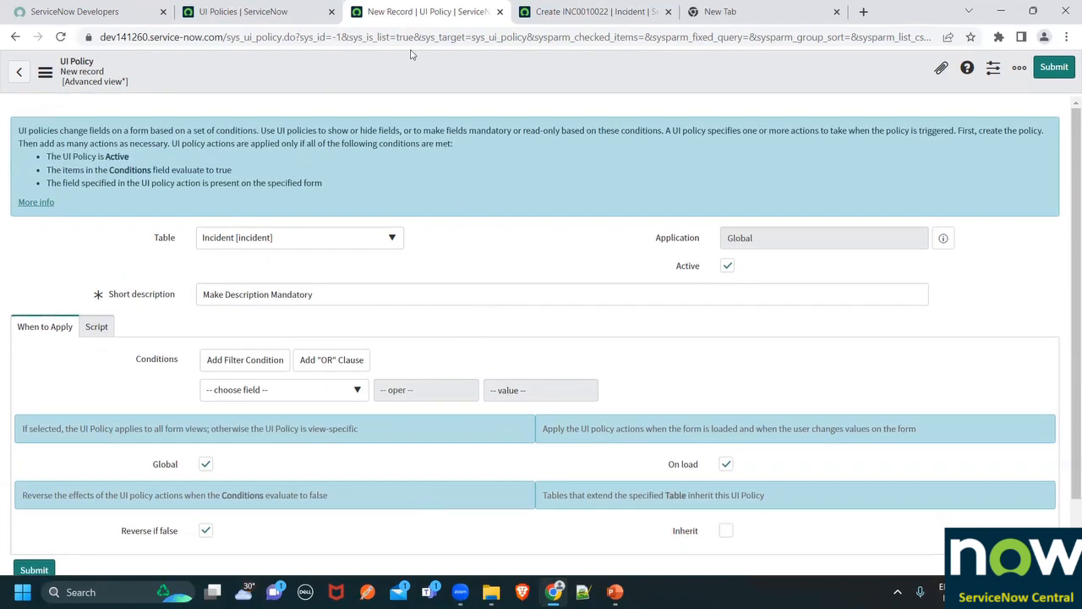
right_click(435, 86)
click(436, 85)
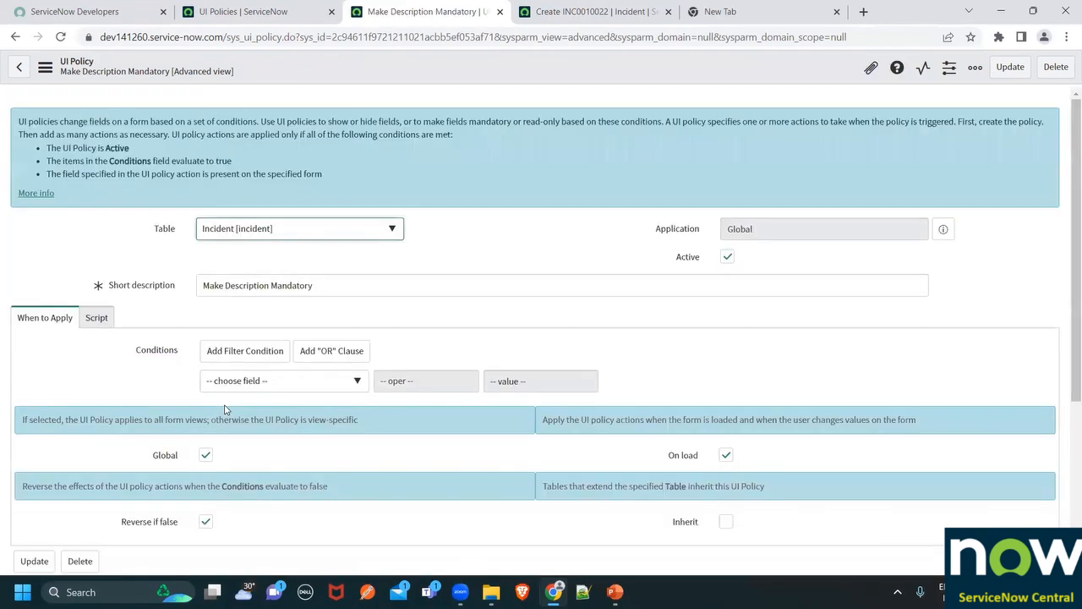
Start a new UI policy action under the Make Description Mandatory policy and choose Description as its field name
scroll(225, 409, down, 3)
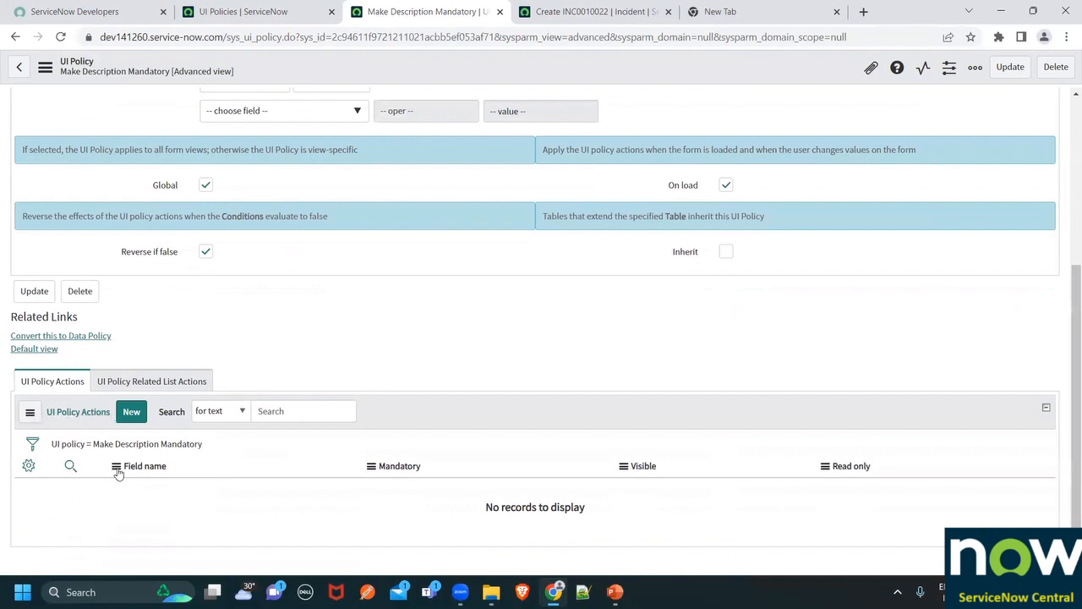
click(136, 418)
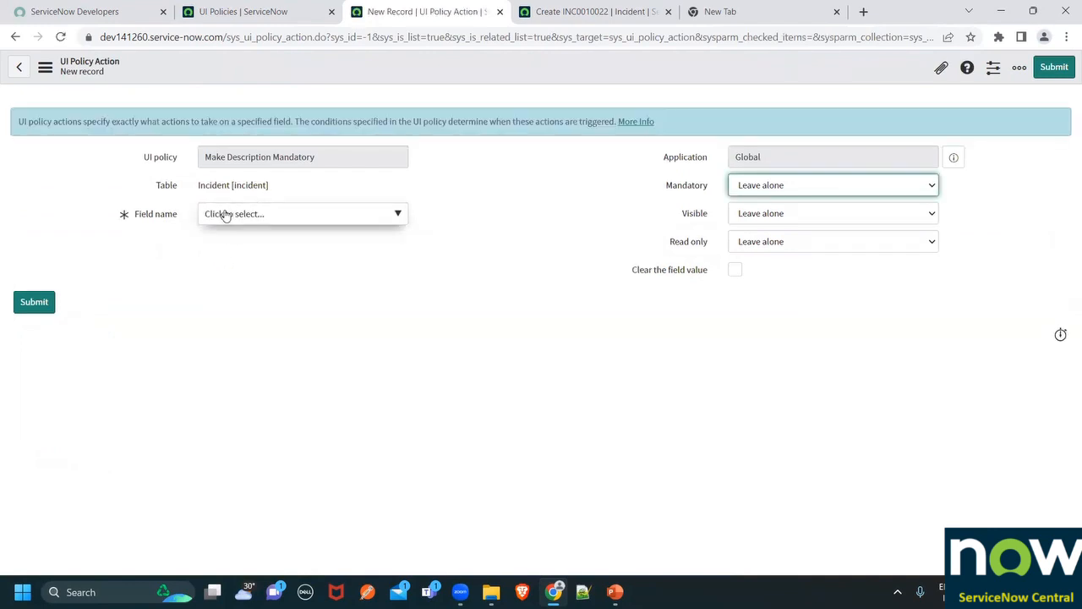
click(226, 216)
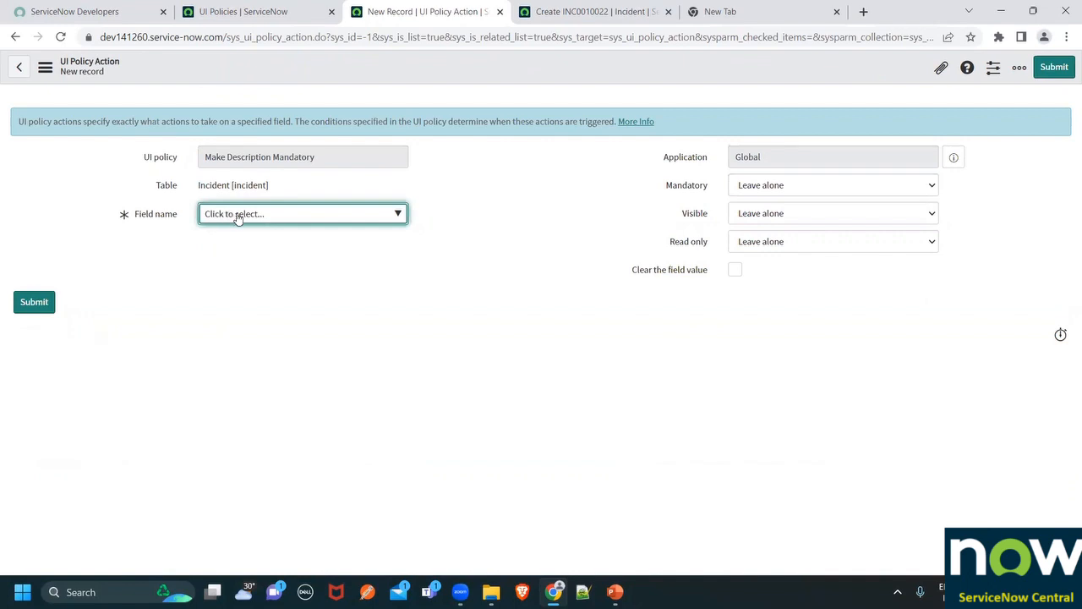
click(239, 213)
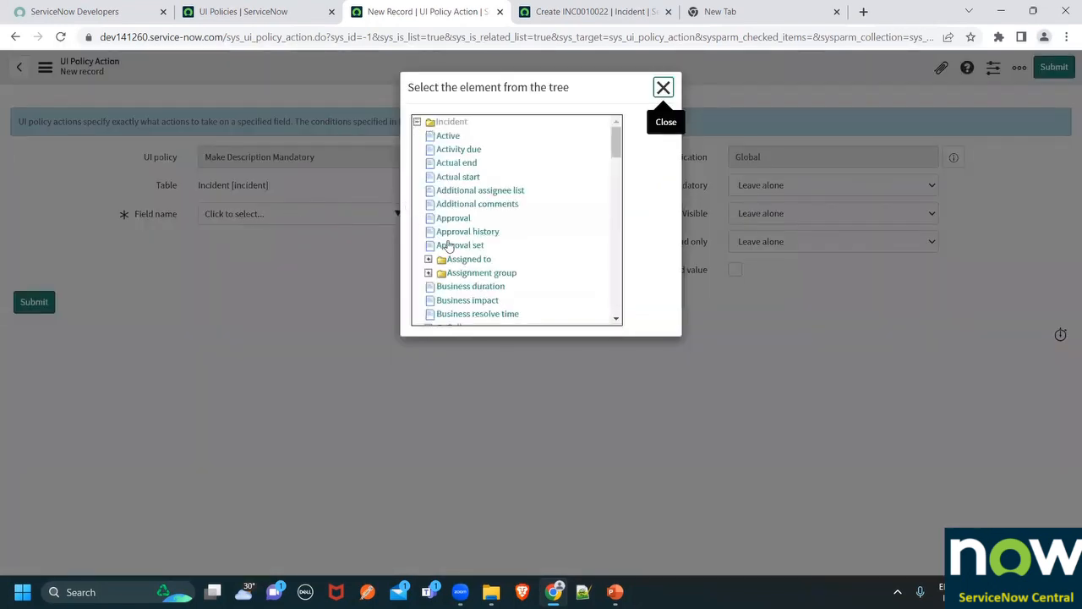
scroll(448, 253, down, 3)
scroll(457, 257, down, 2)
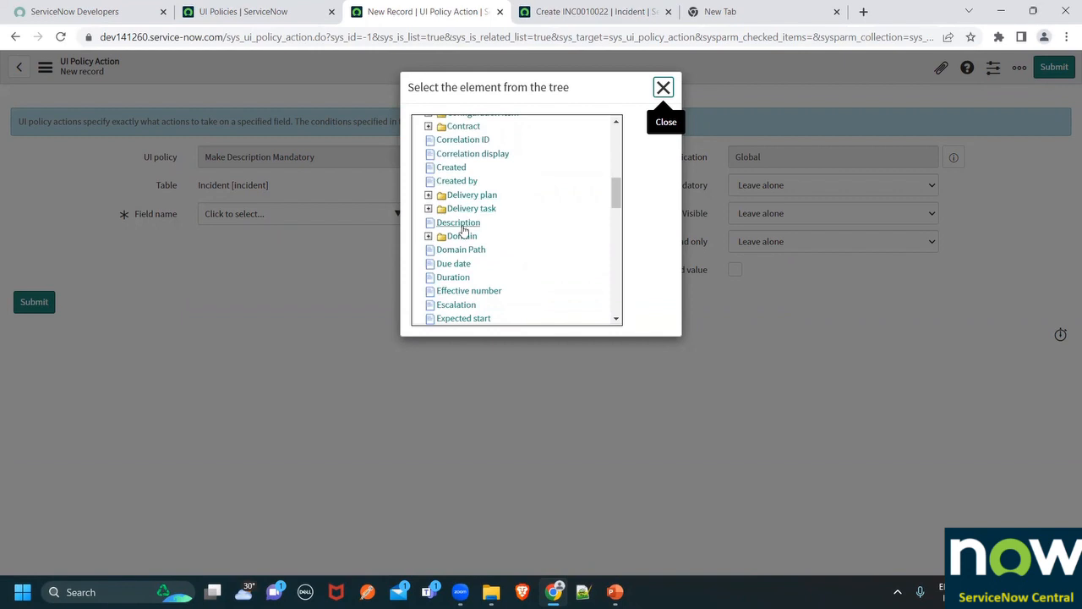
click(463, 225)
Set Mandatory to True for the Description action and save it without leaving its record
click(759, 193)
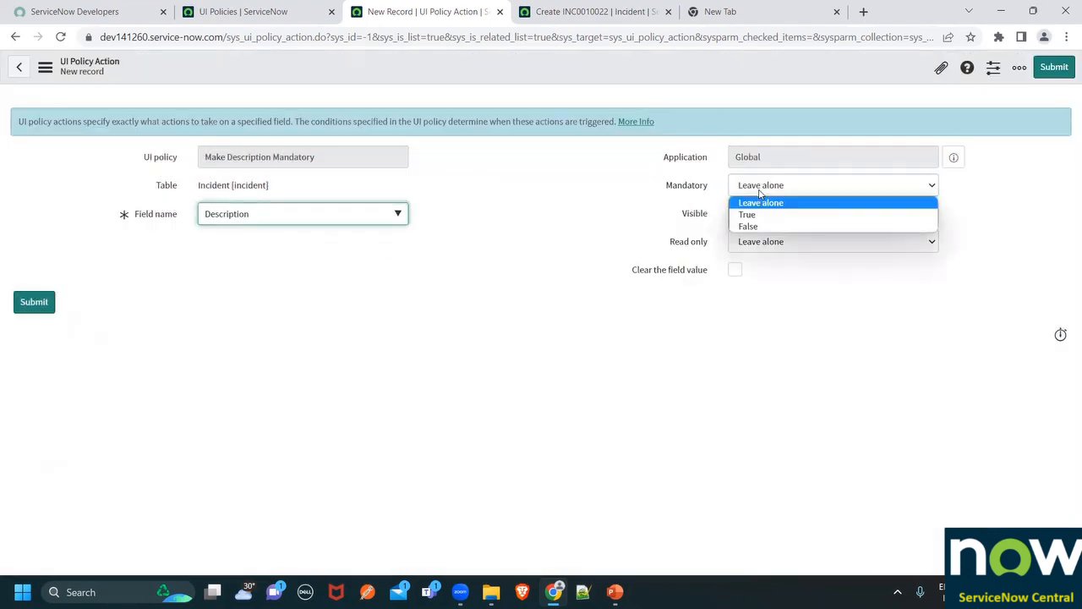
click(760, 215)
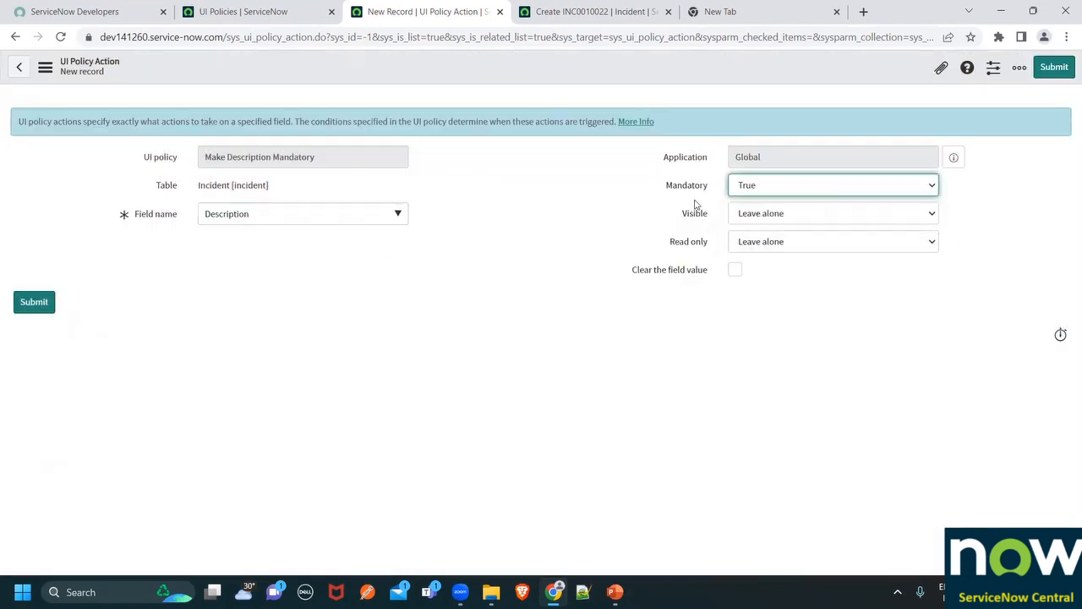
right_click(462, 74)
click(476, 75)
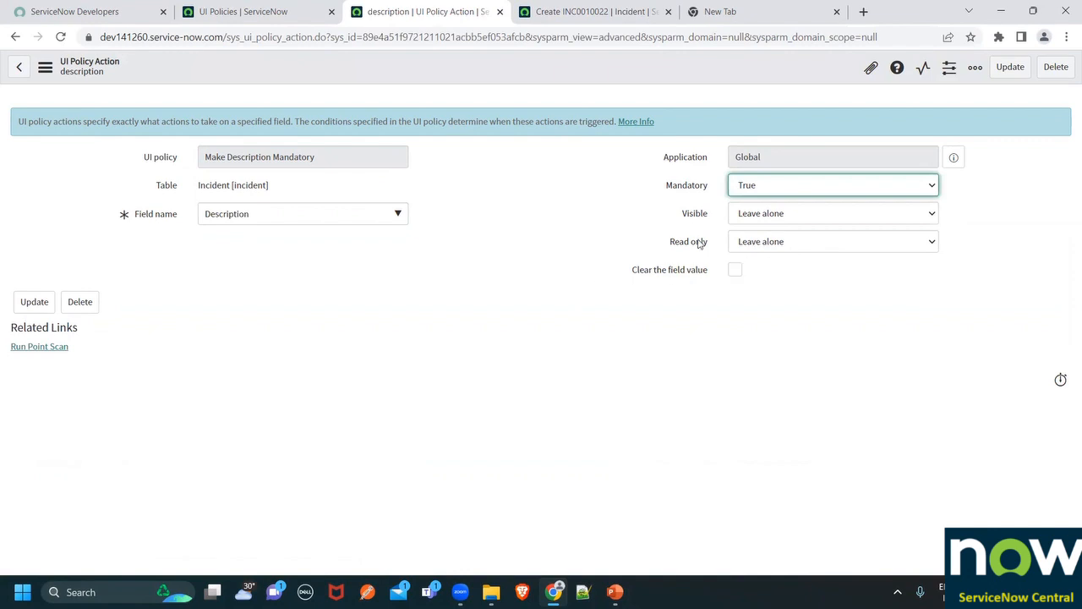
Reload the blank incident form in the other browser tab, dismiss the welcome alert and check the Description field
click(560, 11)
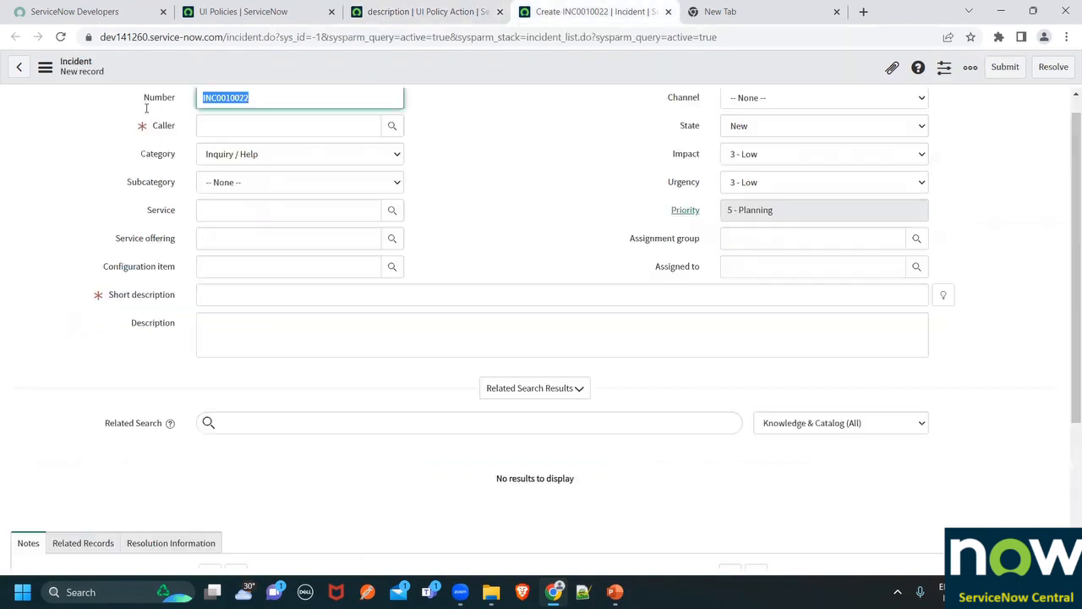
click(62, 38)
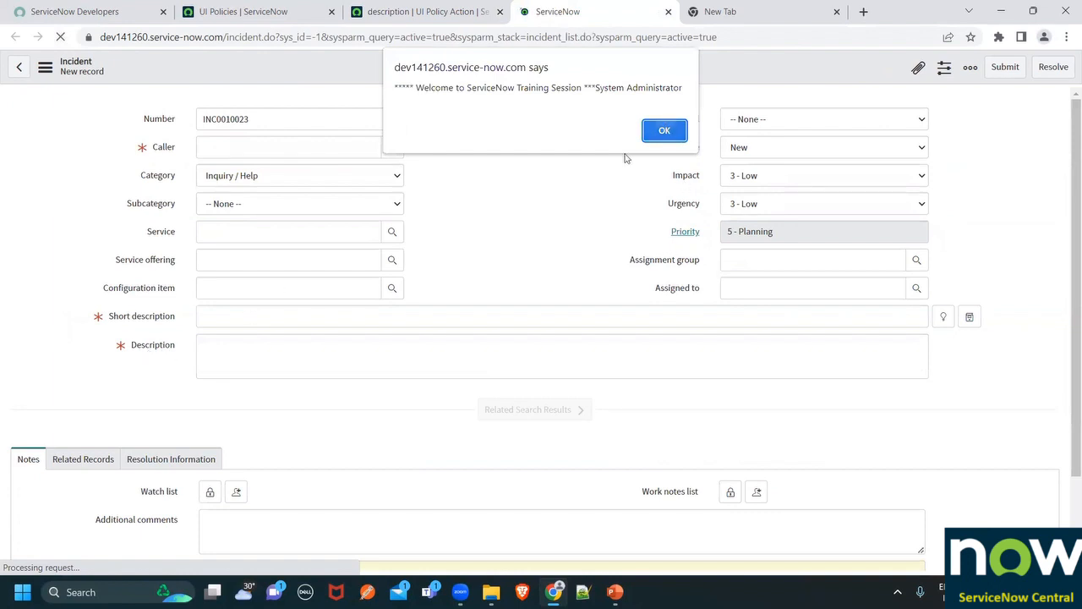
key(Return)
click(265, 352)
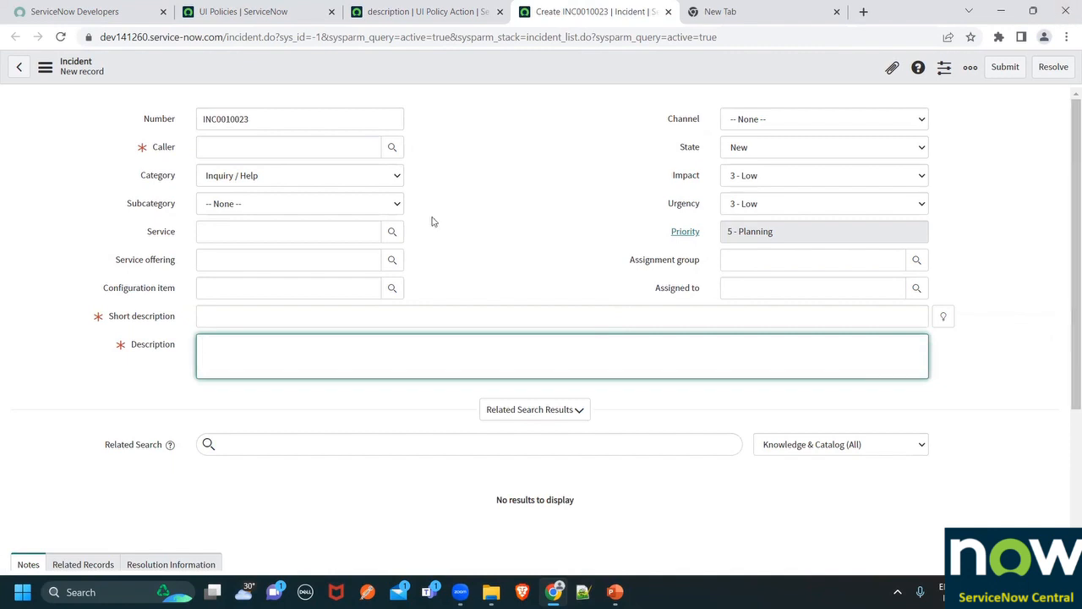
Return from the UI policy action to its parent UI policy record and review its actions and conditions
click(415, 20)
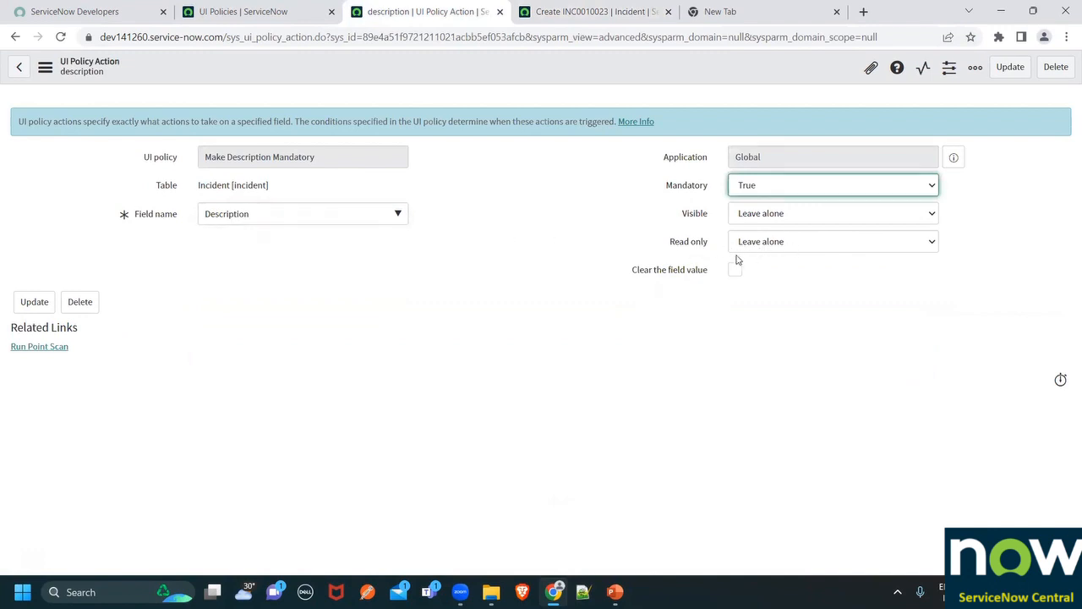
click(575, 13)
click(427, 13)
click(15, 36)
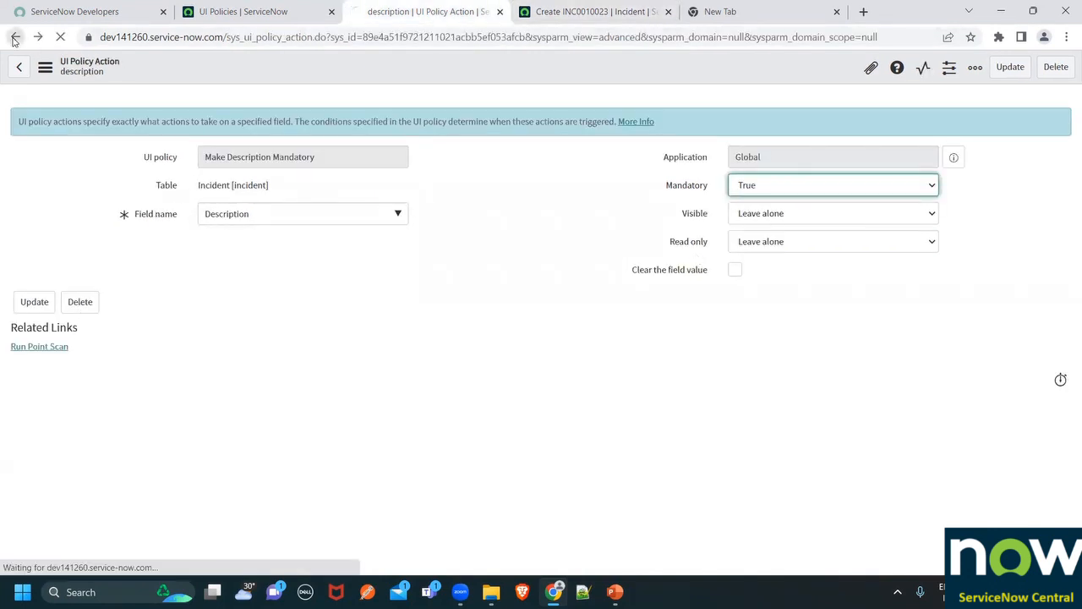
click(13, 38)
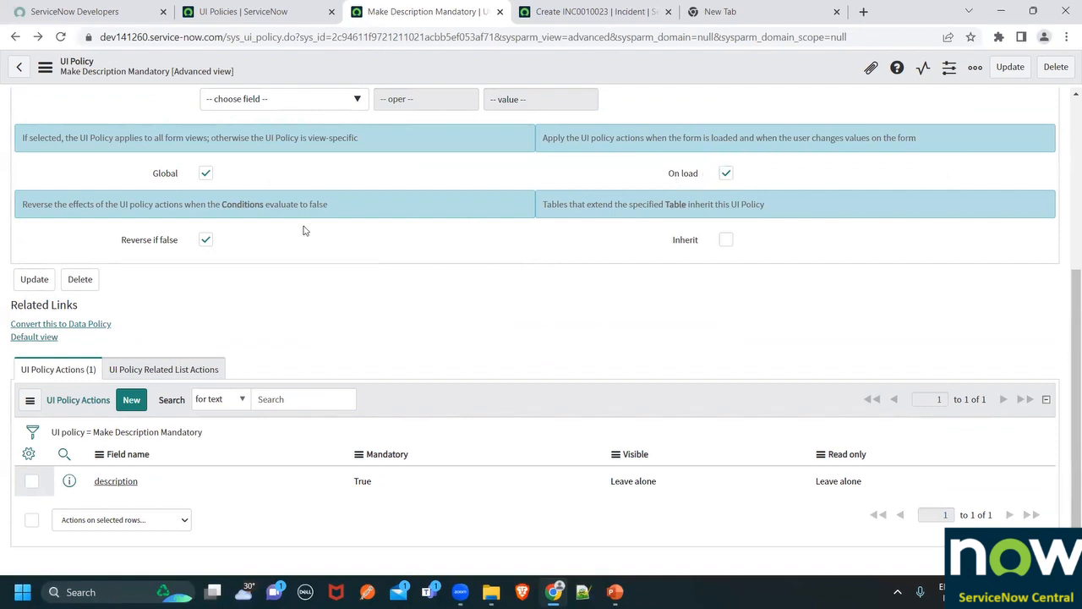
scroll(279, 228, up, 2)
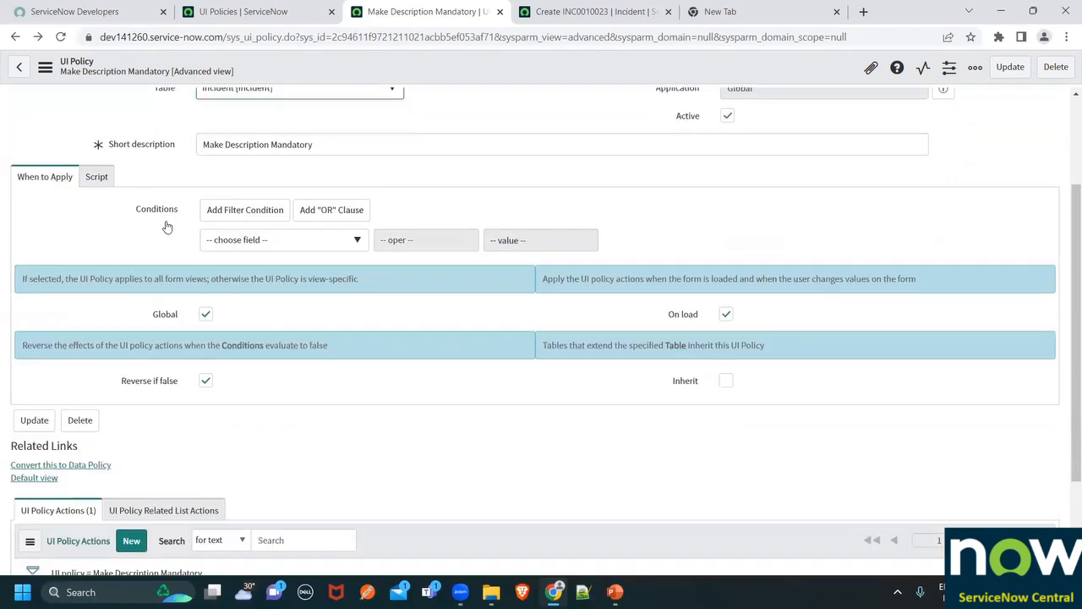
Examine the Channel options on the incident form, and look over the Make Description Mandatory policy's settings again
click(596, 9)
click(730, 123)
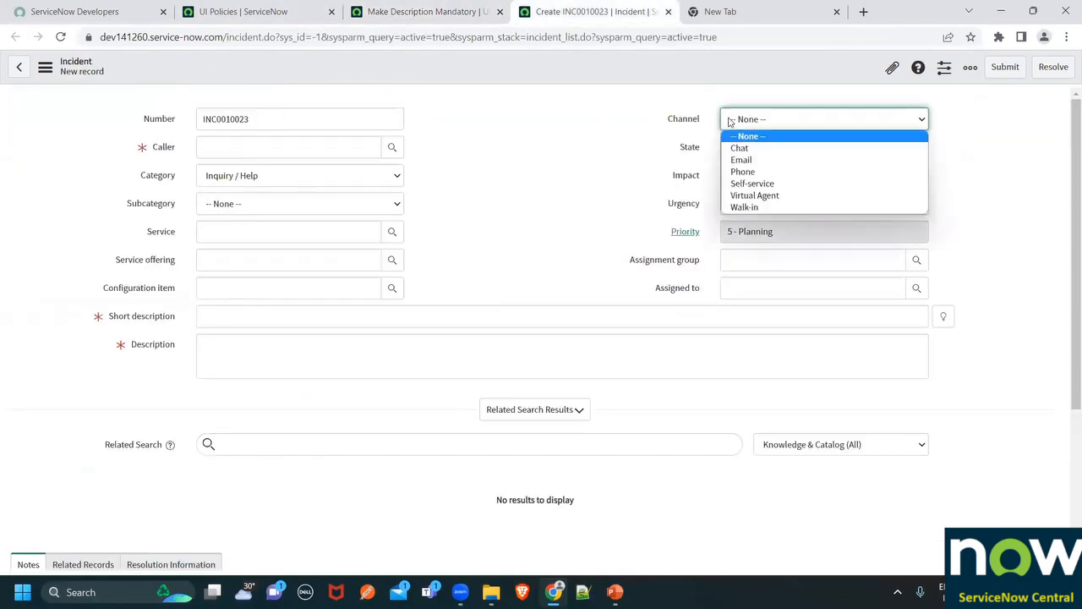
click(627, 256)
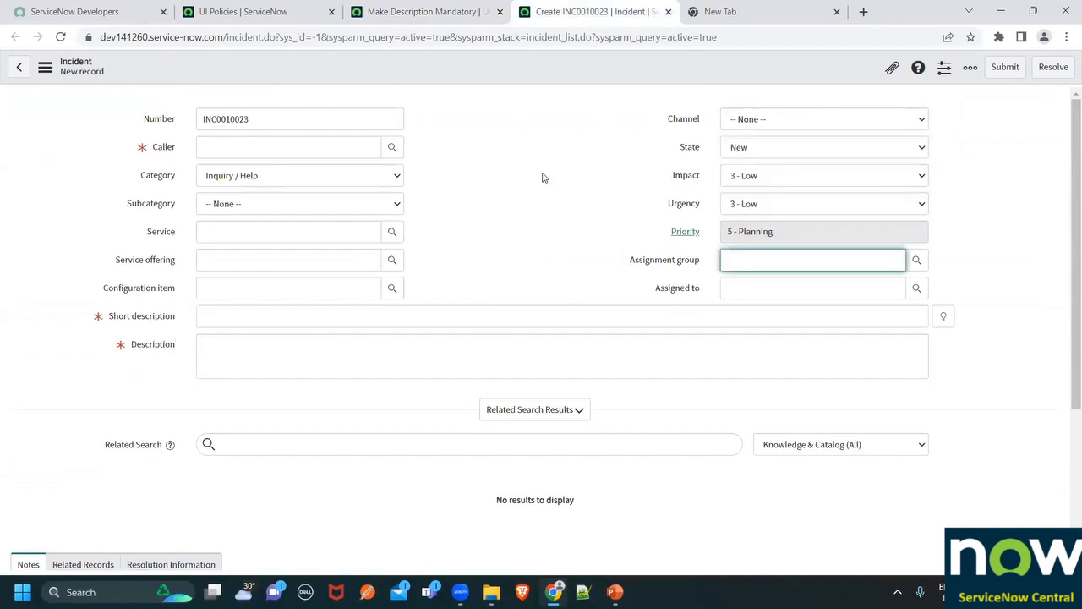
click(447, 15)
scroll(447, 241, down, 2)
scroll(446, 242, up, 3)
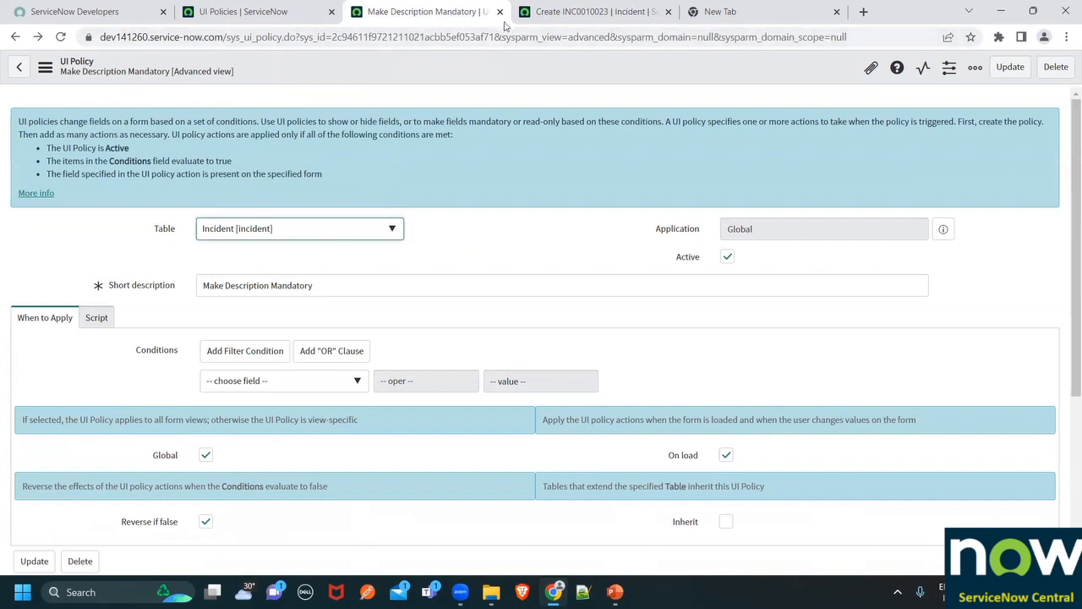
Examine the incident form's Related Records section, Service offering field and available State values
click(592, 12)
scroll(403, 263, down, 3)
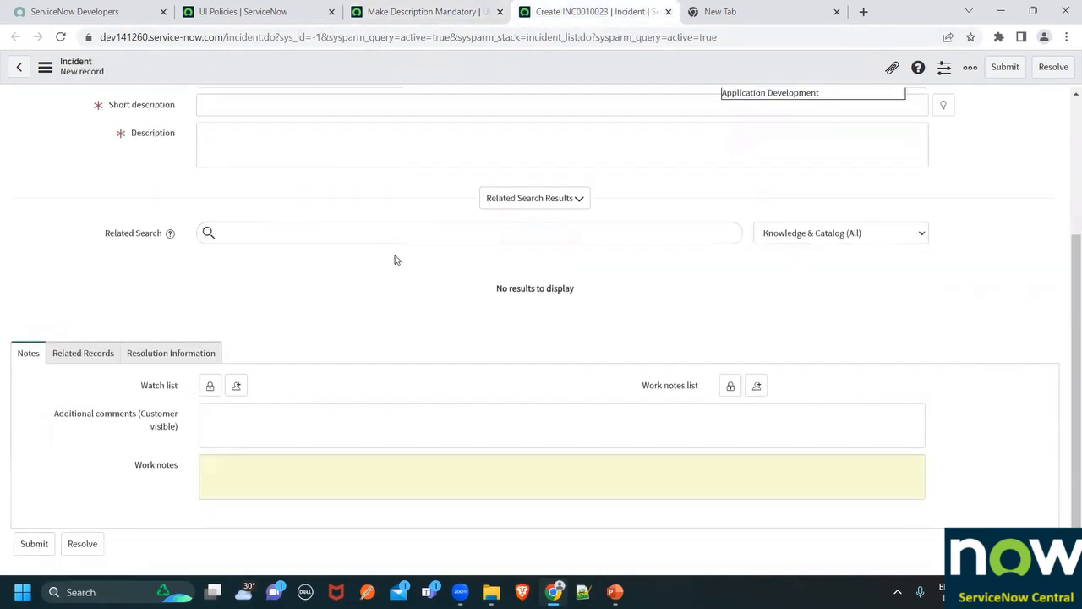
click(81, 337)
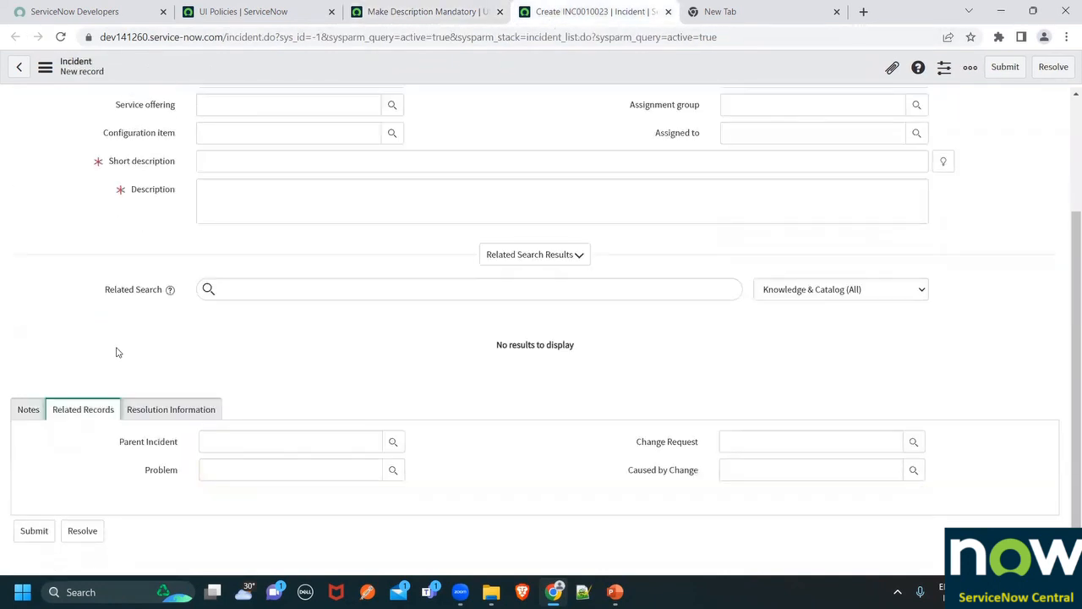
scroll(132, 384, up, 2)
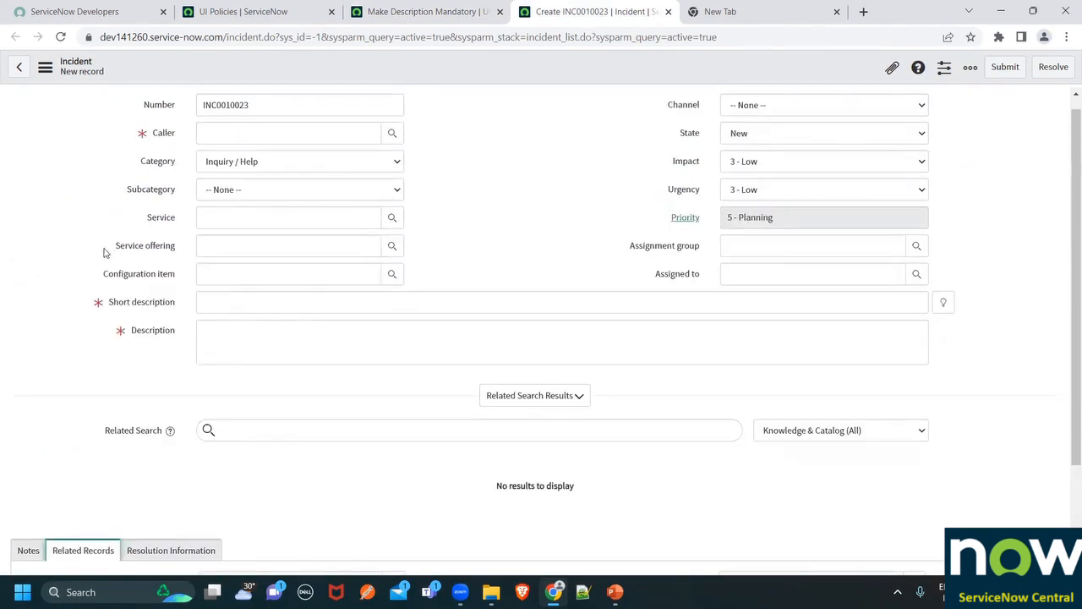
scroll(103, 255, up, 1)
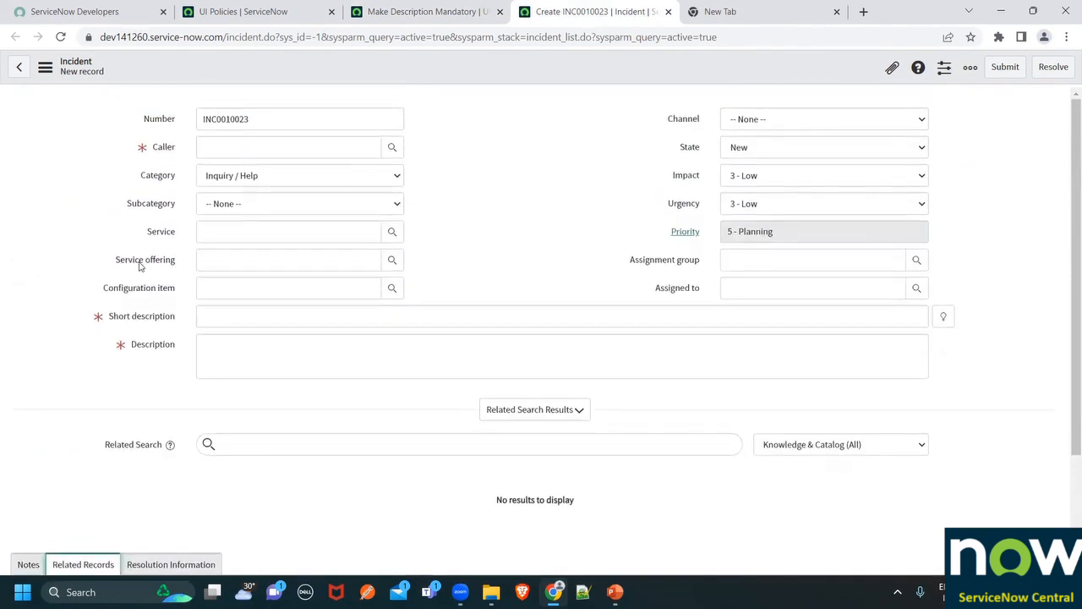
drag(115, 259, 176, 261)
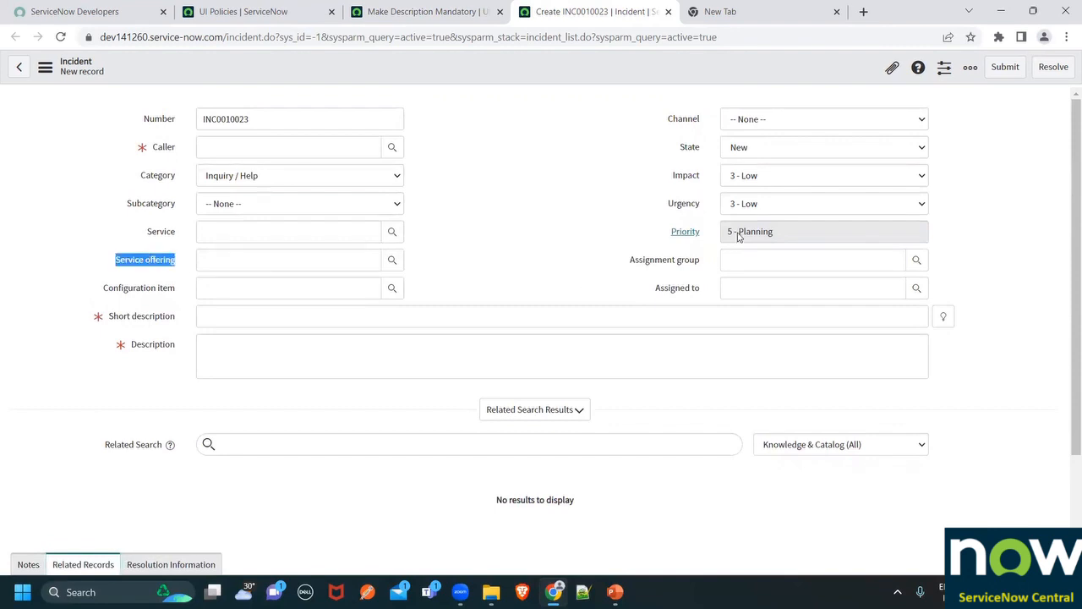
click(765, 228)
click(758, 150)
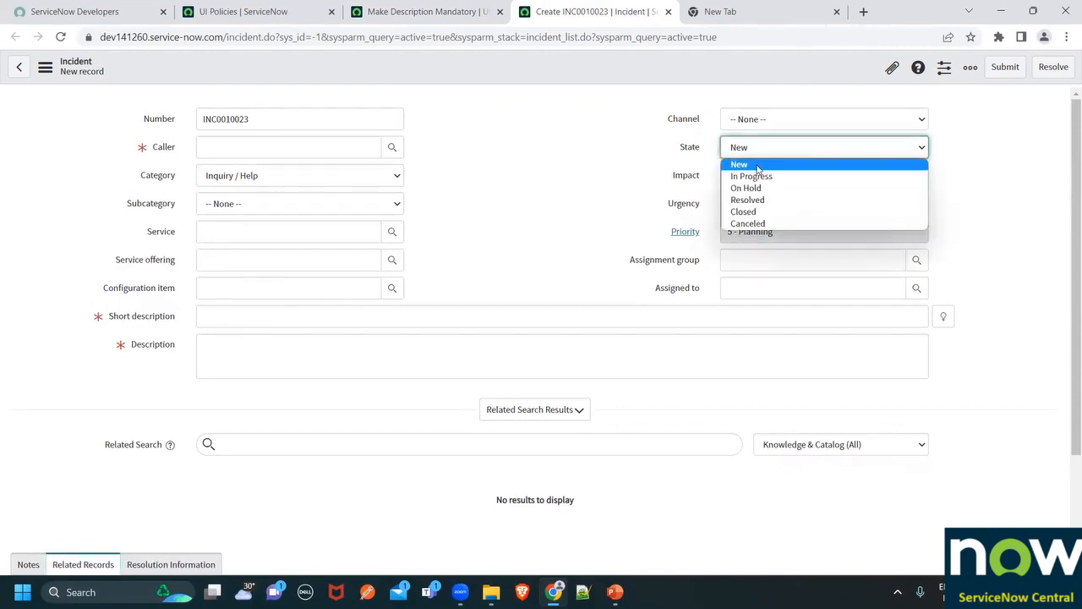
key(Tab)
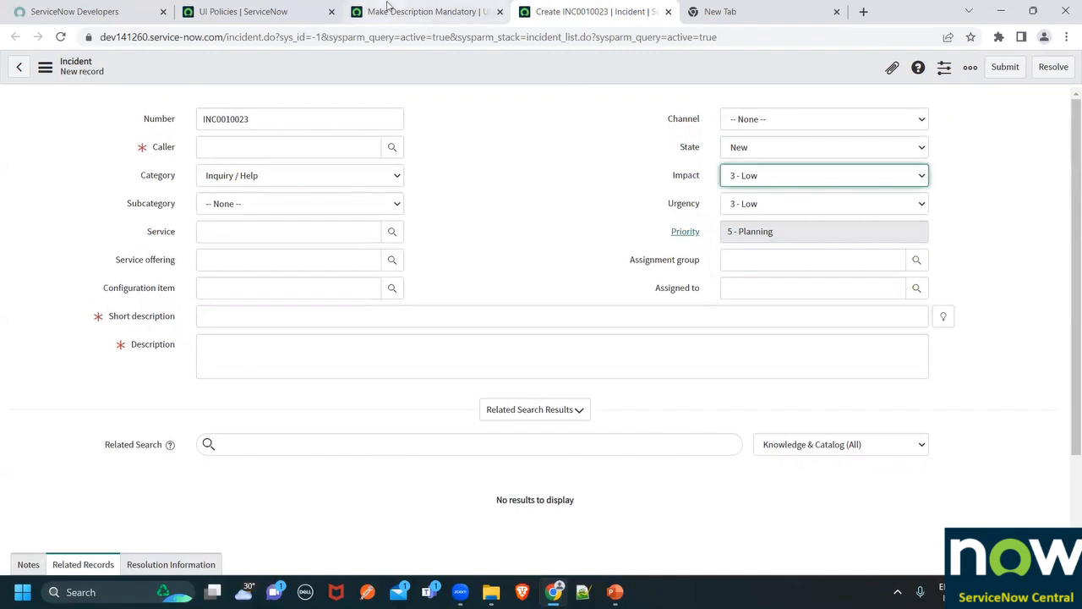
Return to the UI Policies list and start another new UI policy record with Incident [incident] as its table
click(389, 10)
click(269, 12)
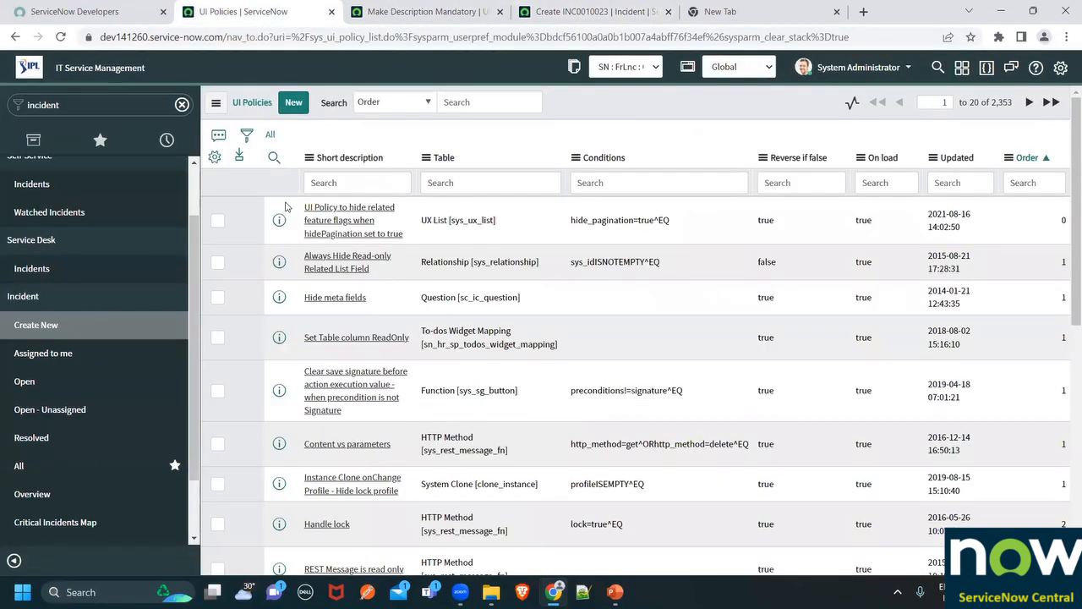
click(294, 103)
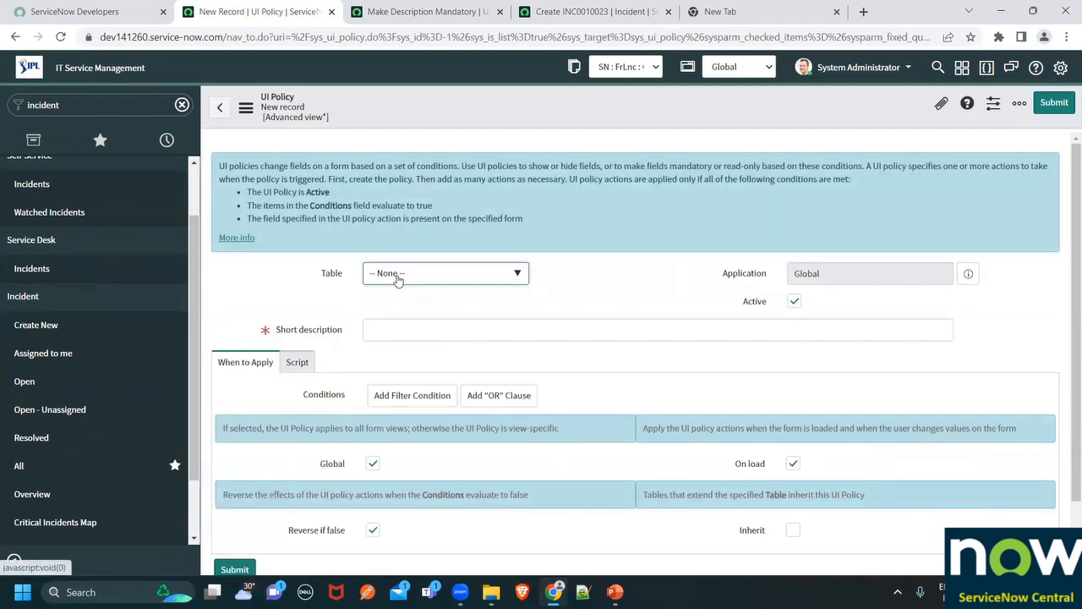
click(397, 274)
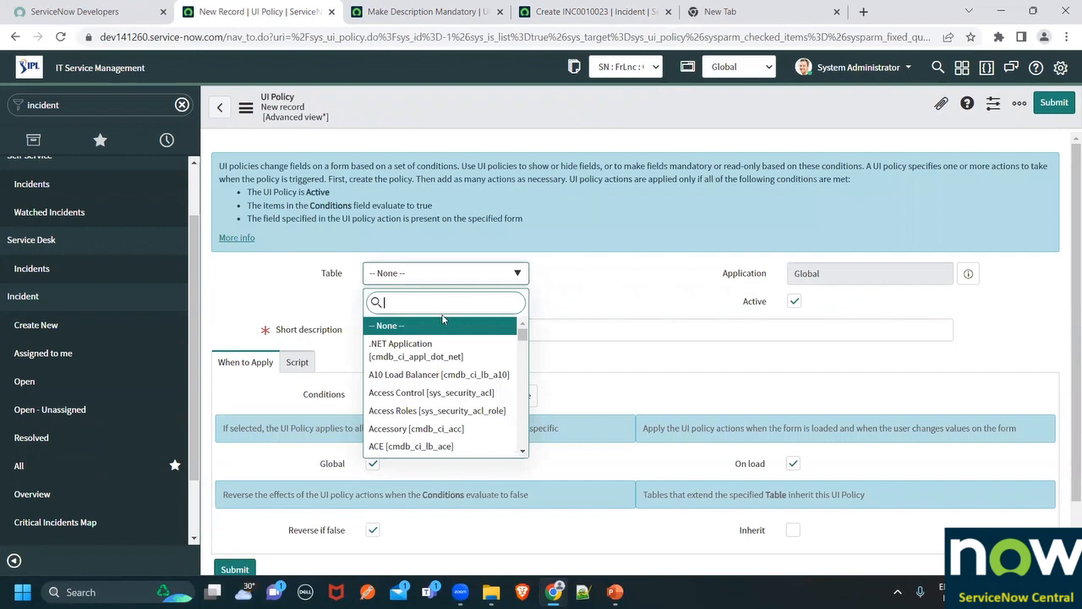
text(incident)
key(Return)
scroll(414, 264, down, 1)
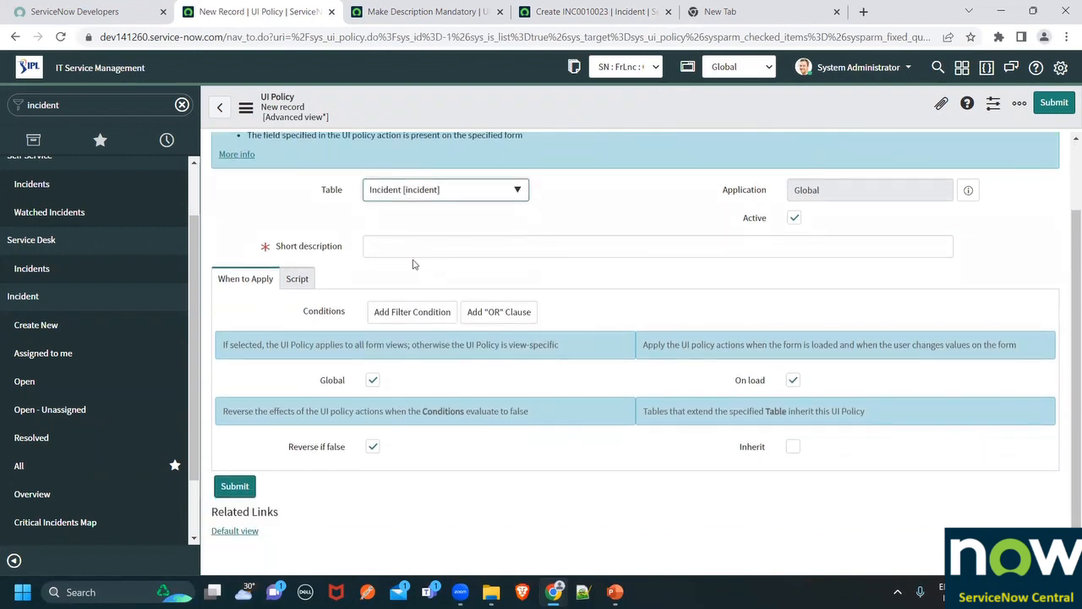
Enter "Make Service Offering Mandatory on State Change" as the new UI policy's short description
click(409, 249)
text(Make S)
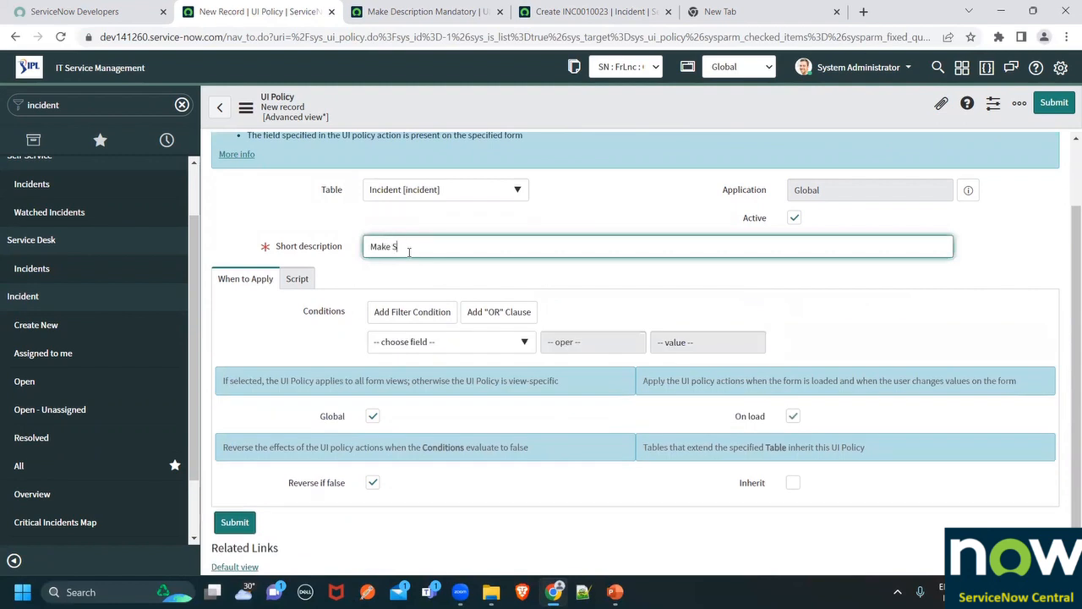
text(ervice Offering Mandatory on State Change)
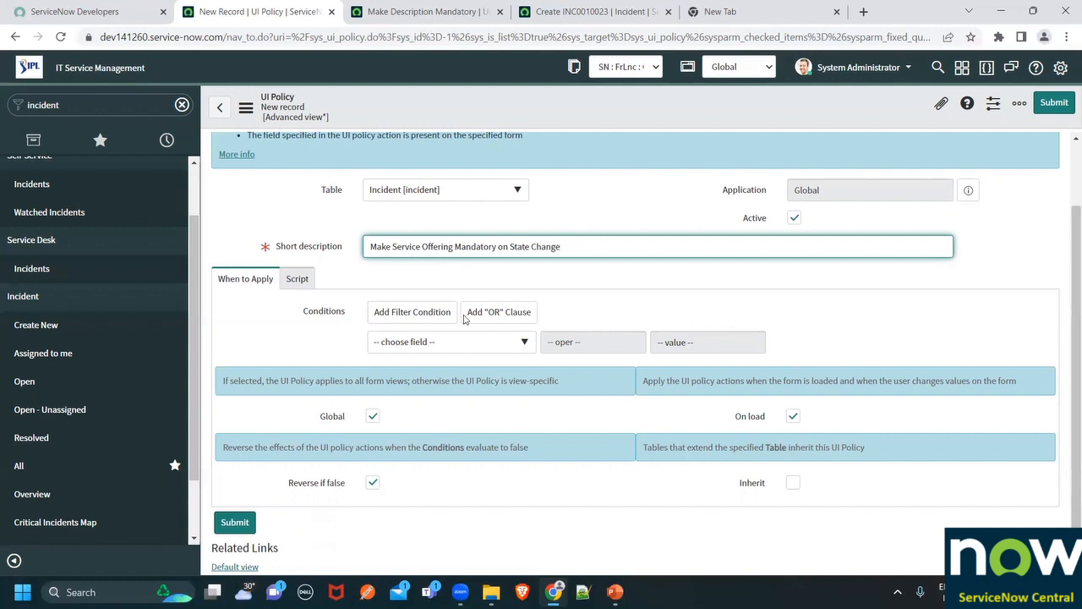
click(678, 297)
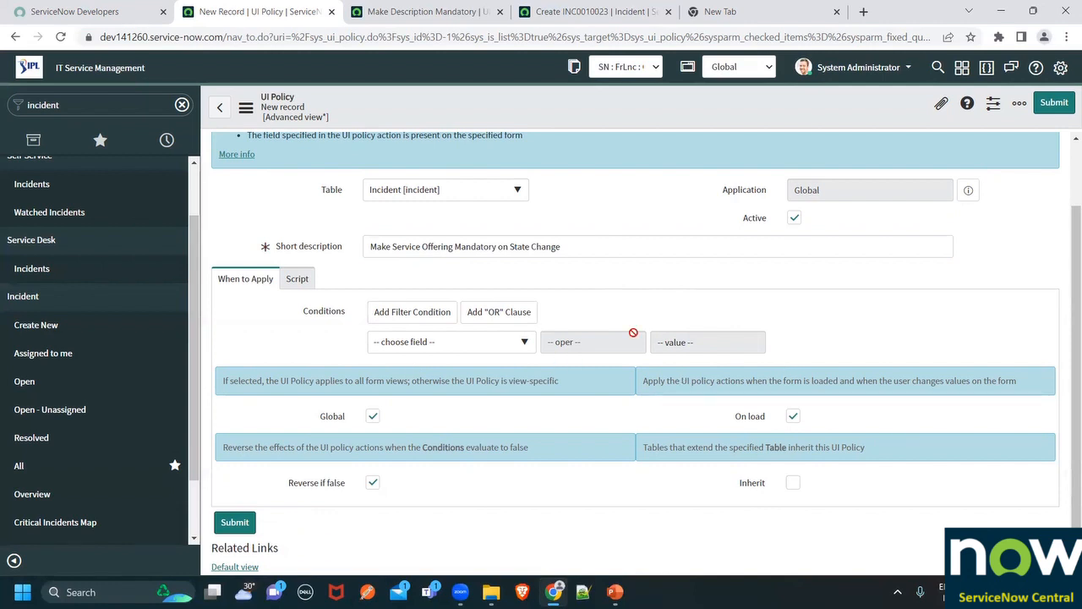
Set the new UI policy's condition to State is In Progress and look over the available comparison operators
scroll(421, 317, down, 1)
click(421, 315)
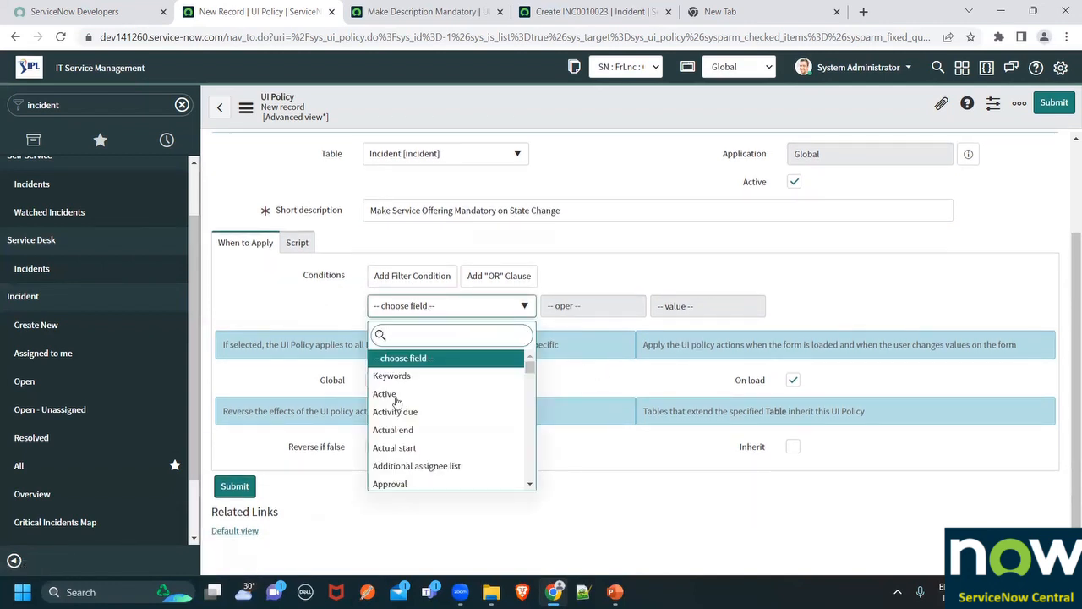
click(414, 330)
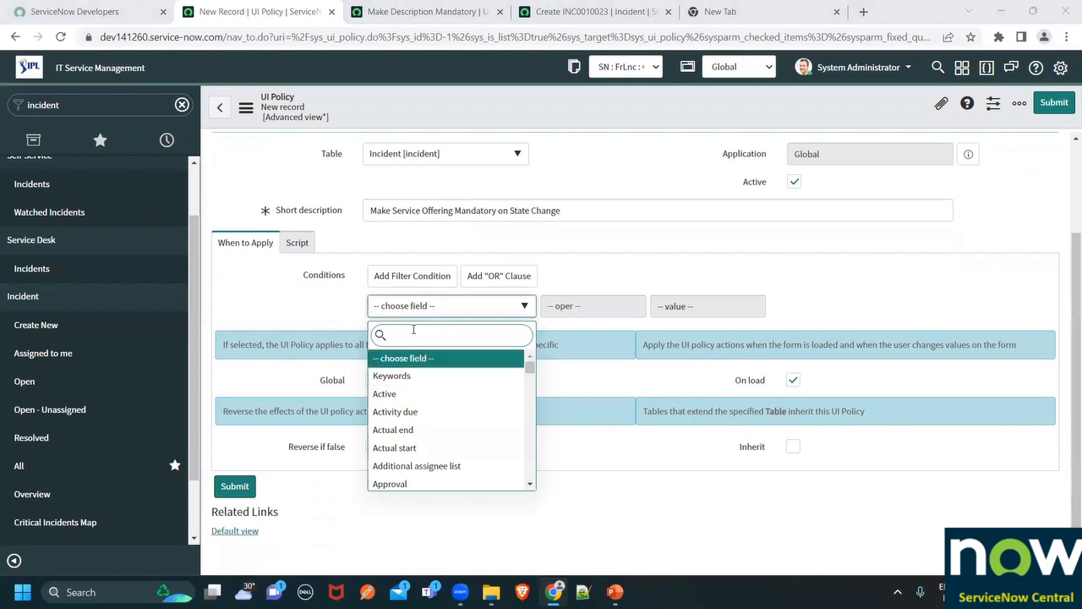
click(392, 314)
click(409, 312)
text(s)
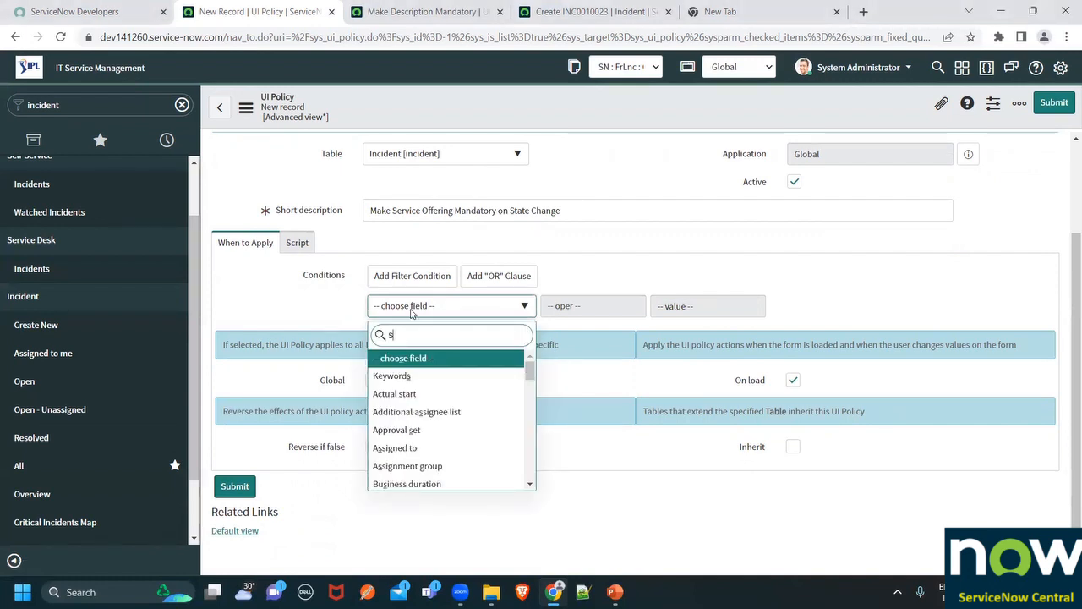
text(tat)
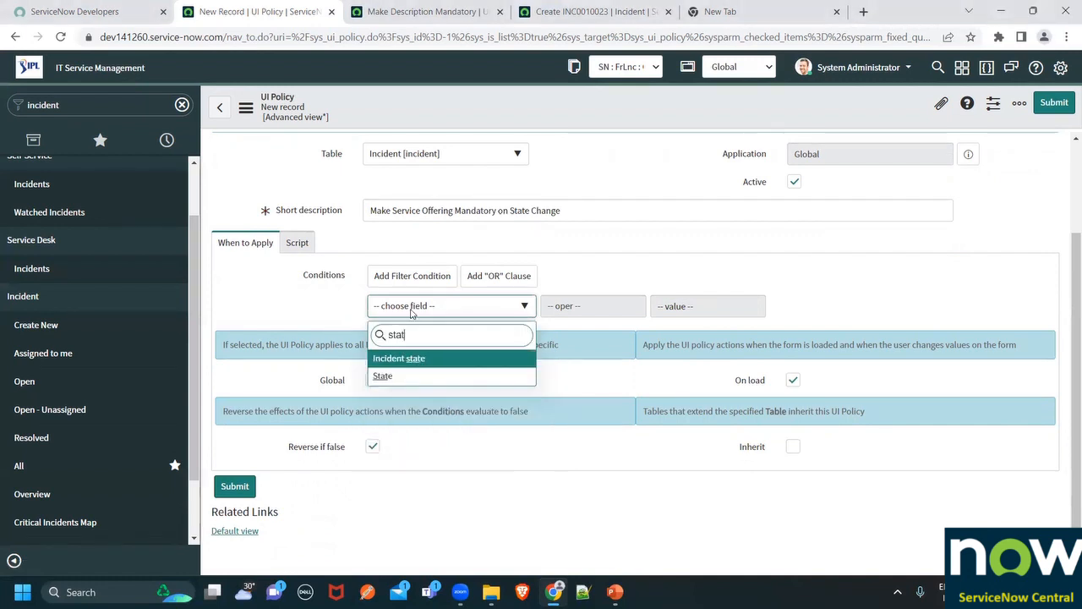
key(Return)
click(586, 314)
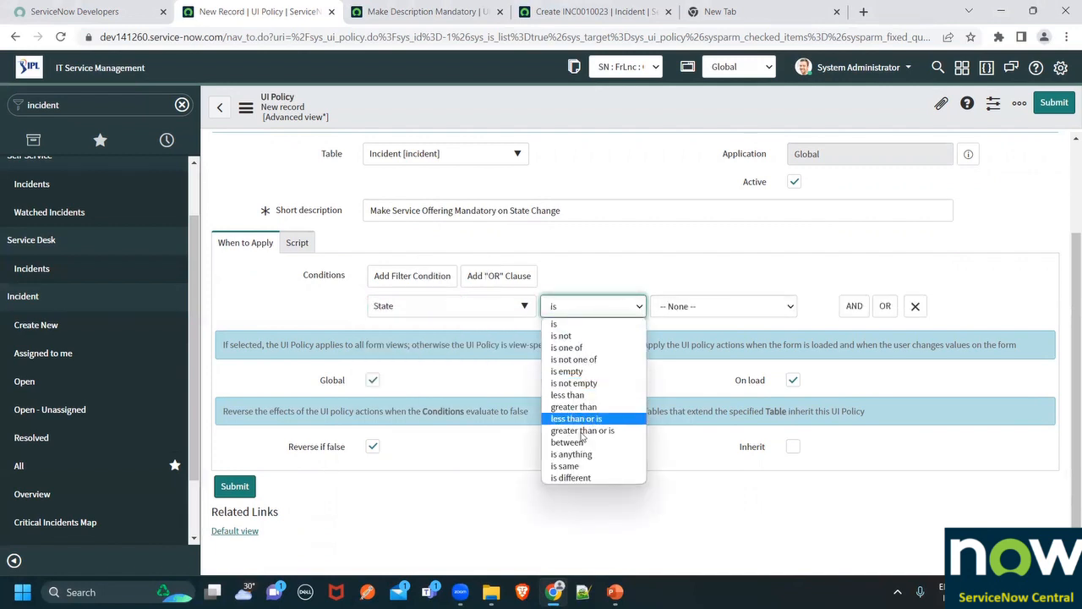
click(662, 309)
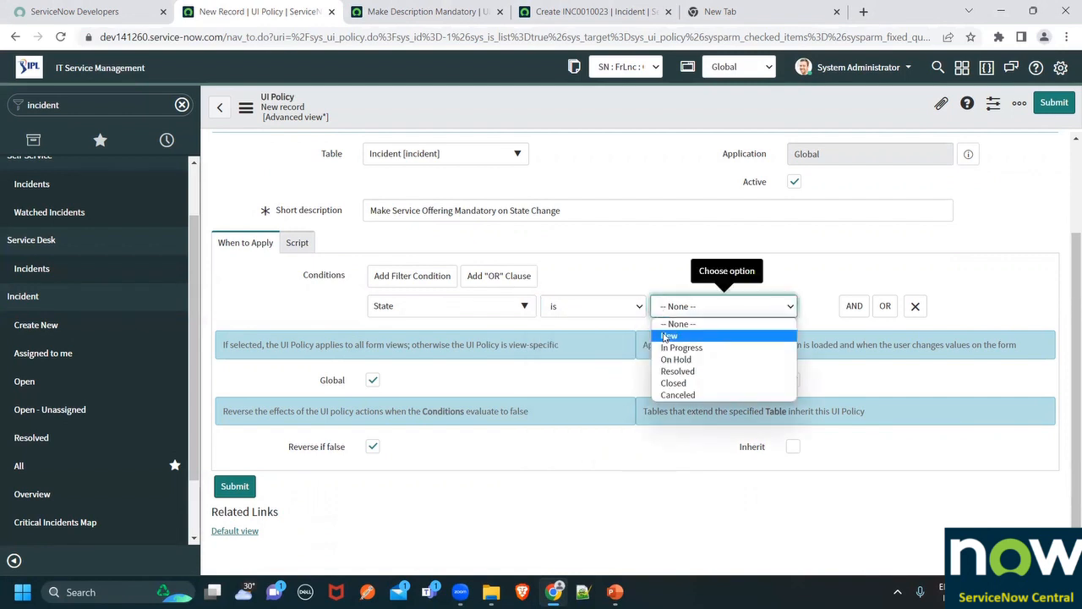
click(664, 348)
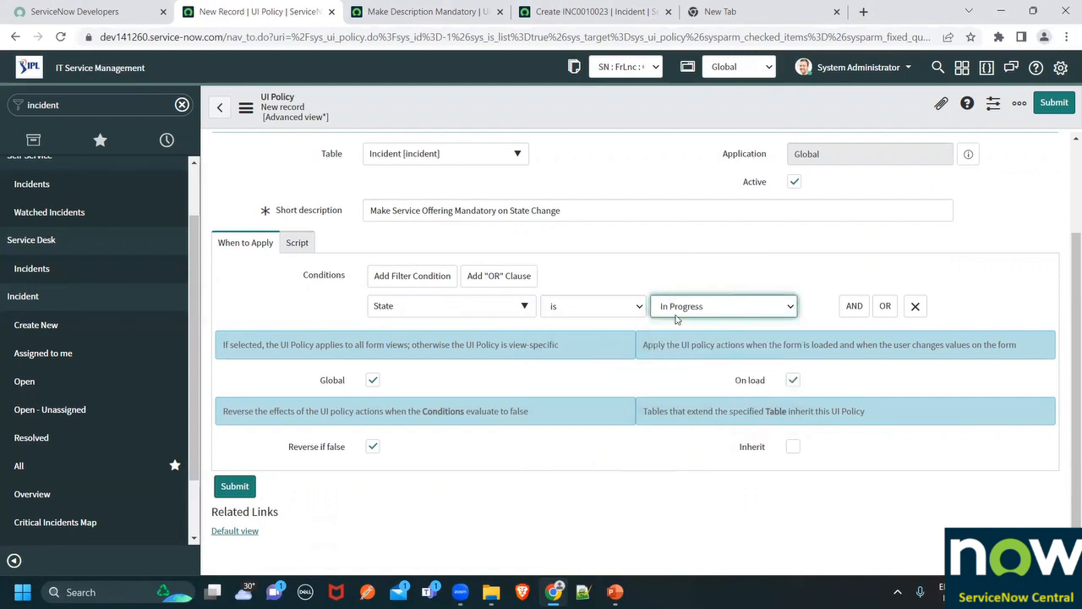
click(613, 314)
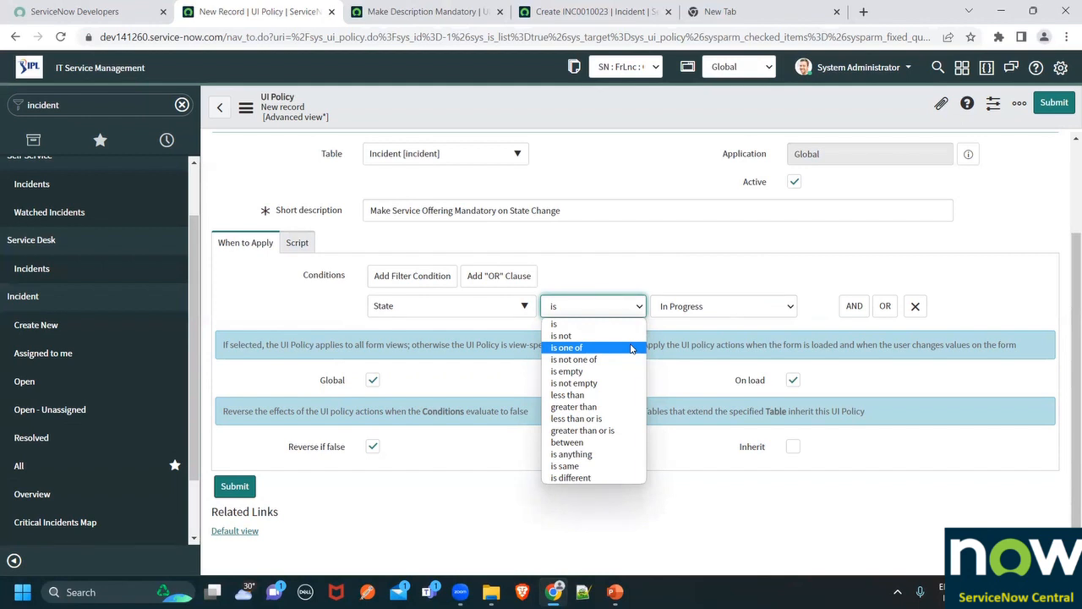
click(378, 327)
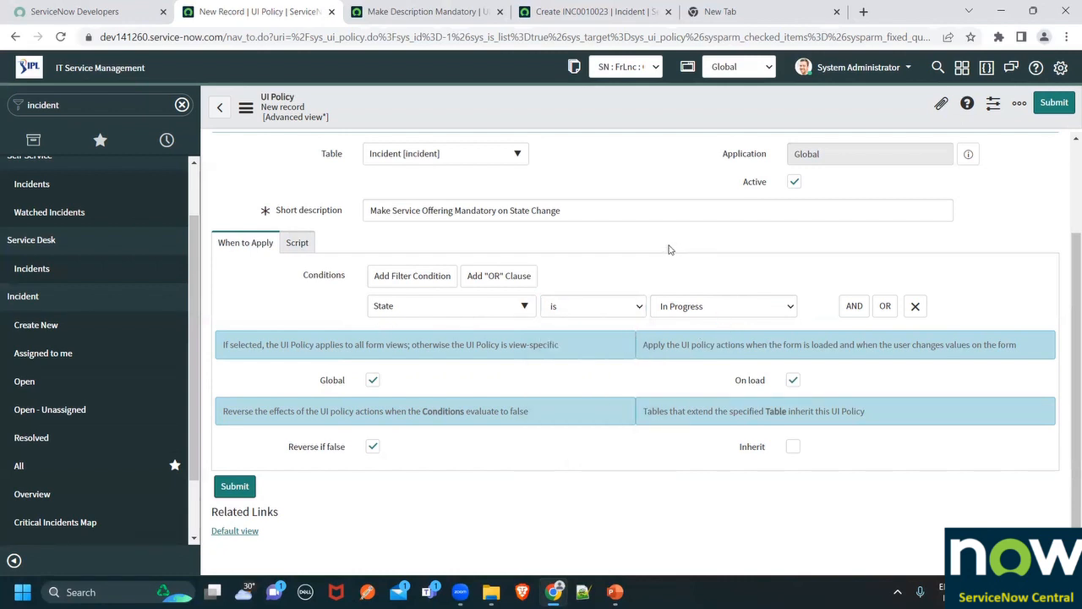
Save the new UI policy and start a new UI policy action for it
right_click(578, 116)
click(588, 121)
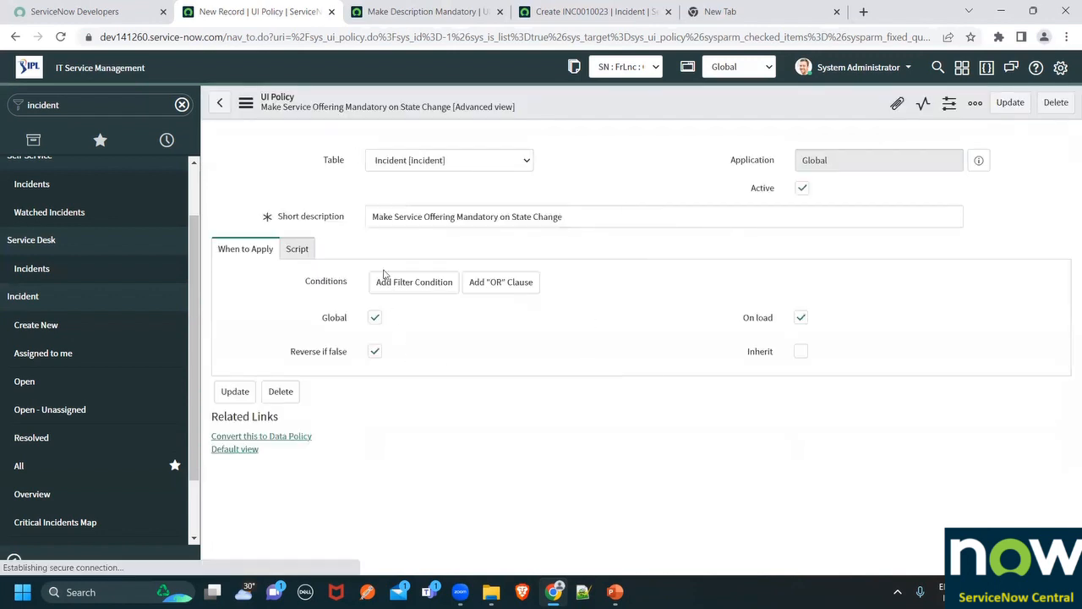
scroll(396, 332, down, 3)
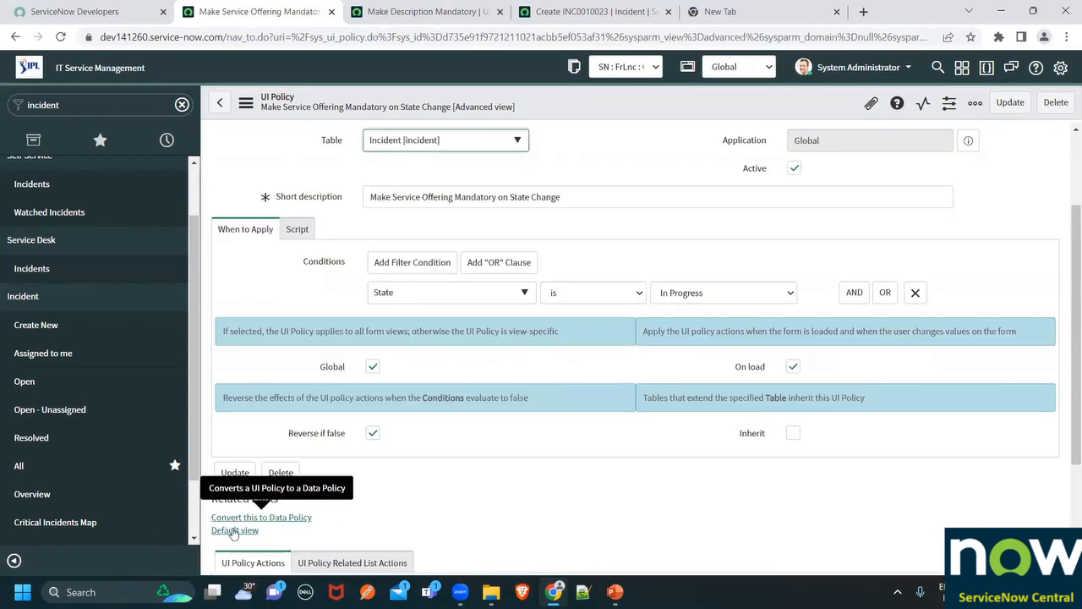
scroll(234, 526, down, 3)
click(333, 411)
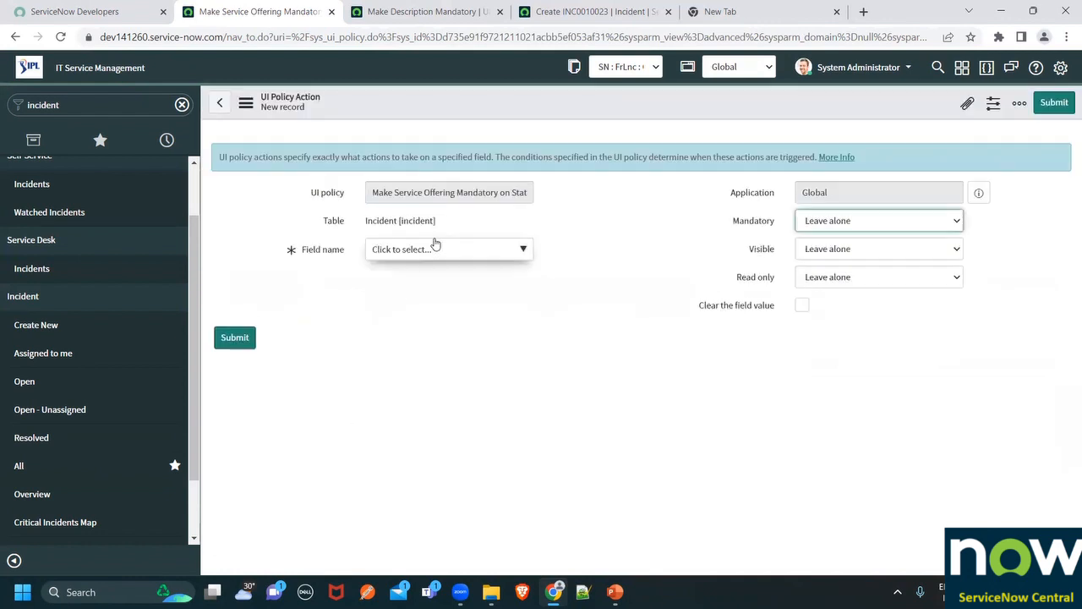
Choose Service offering from the Incident field tree as the UI policy action's field name
click(427, 260)
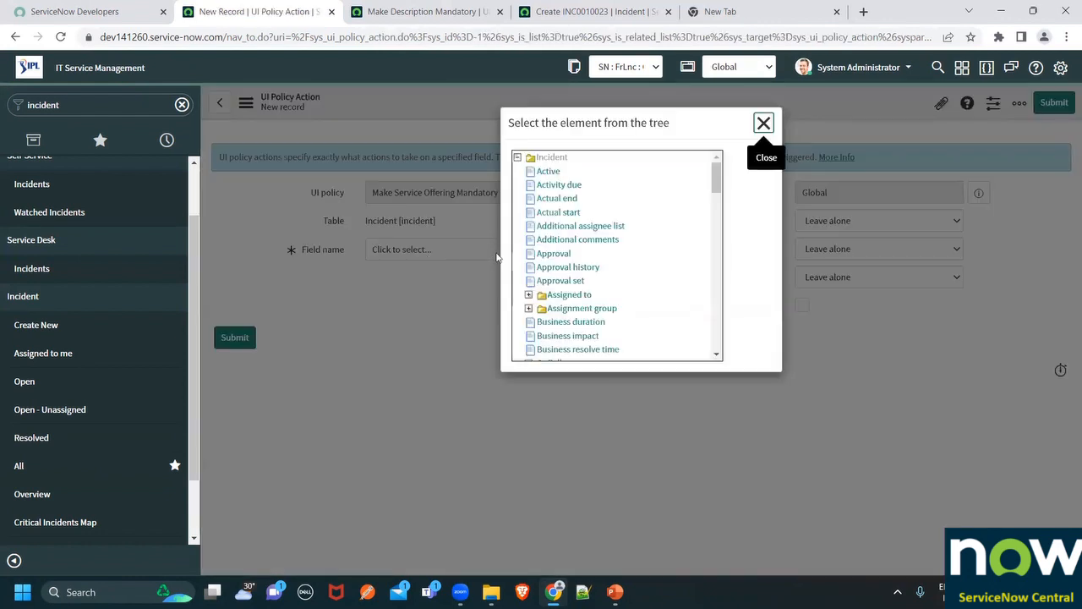
scroll(580, 296, down, 6)
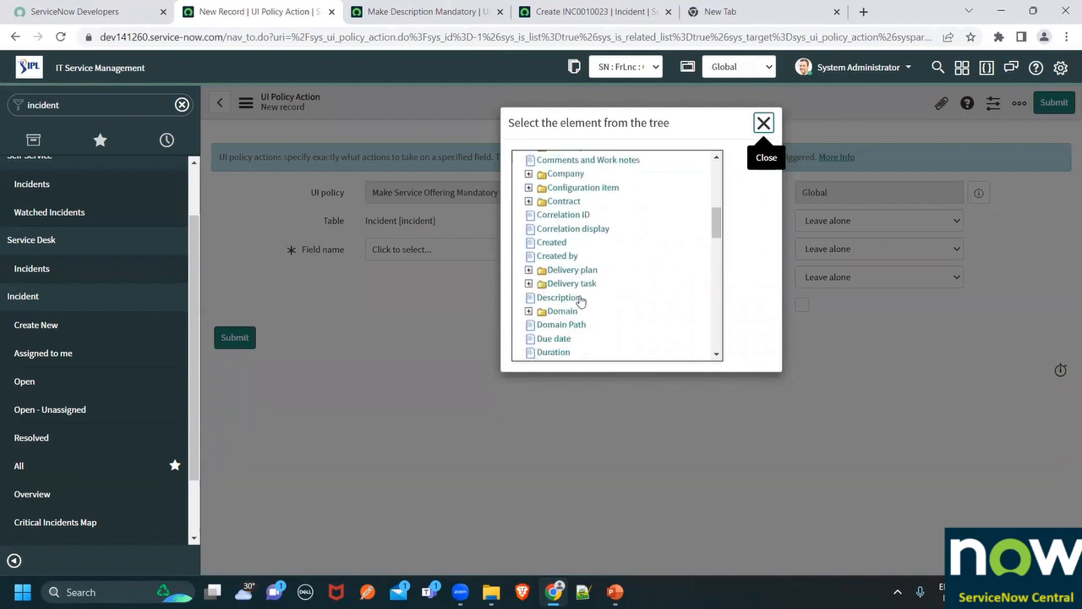
scroll(580, 301, down, 4)
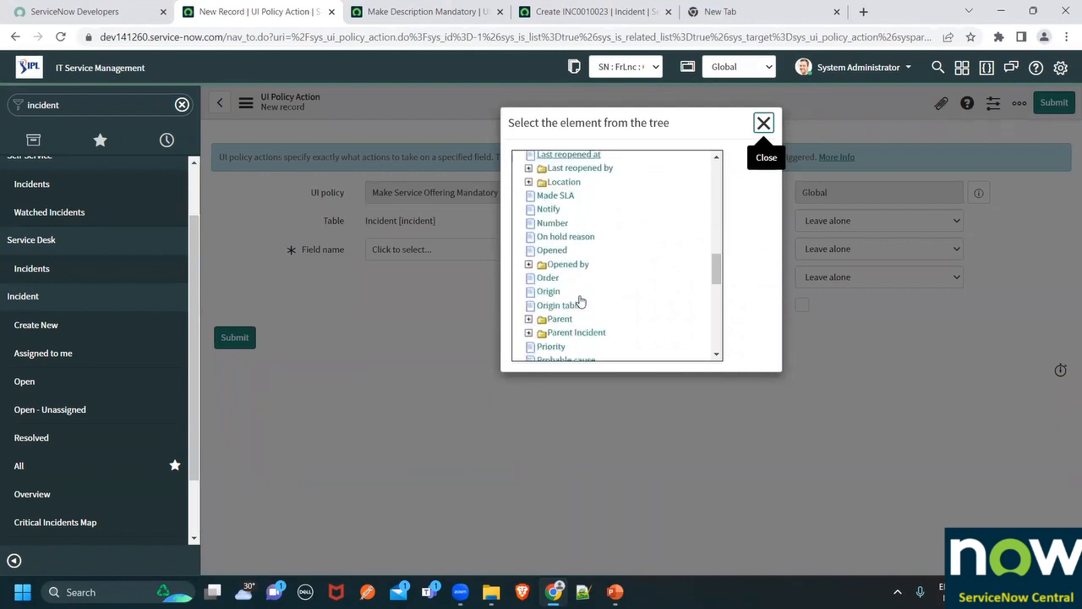
scroll(580, 299, down, 4)
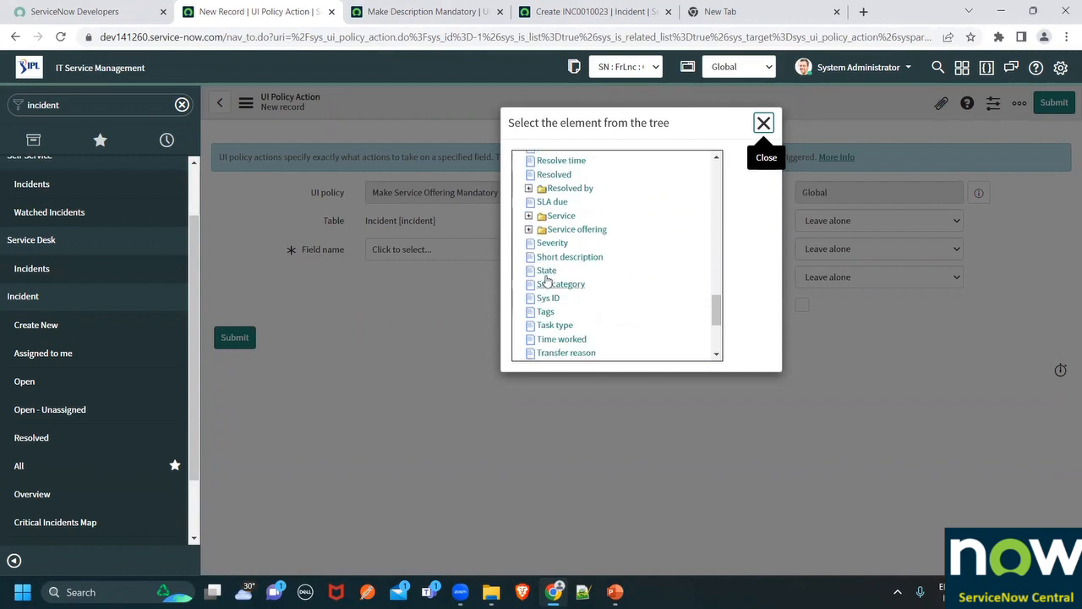
click(560, 229)
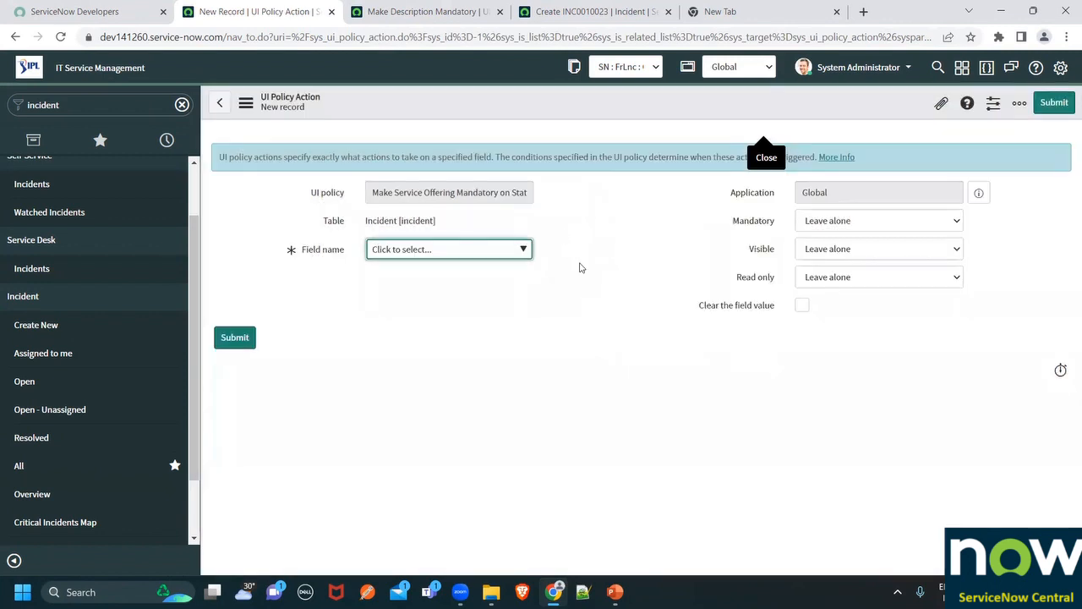
Set Mandatory to True for the Service offering action and save the record without leaving it
click(814, 224)
click(811, 250)
click(647, 265)
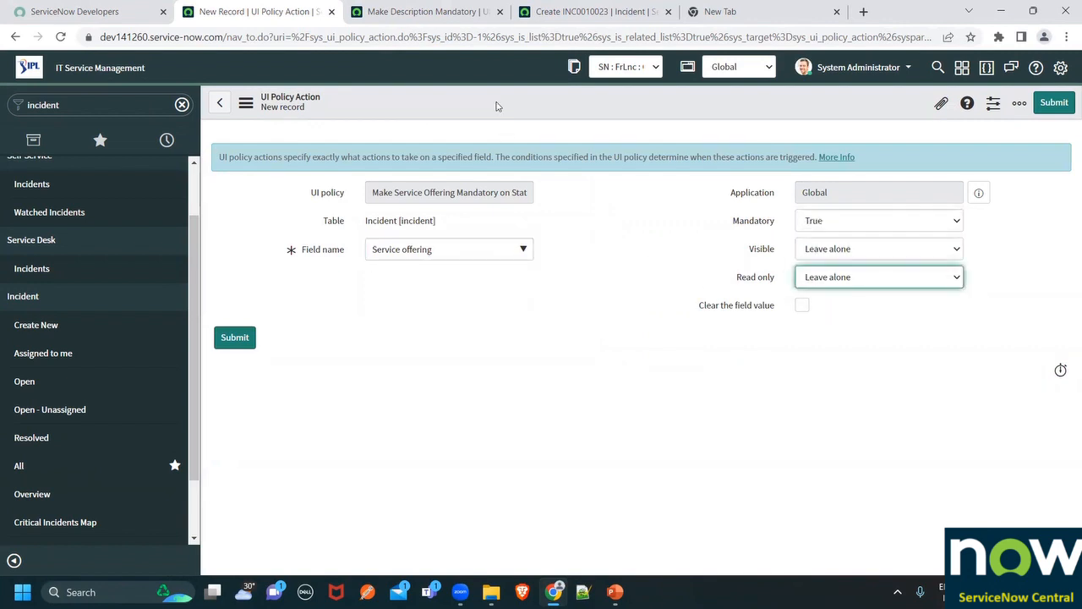
right_click(497, 105)
click(499, 114)
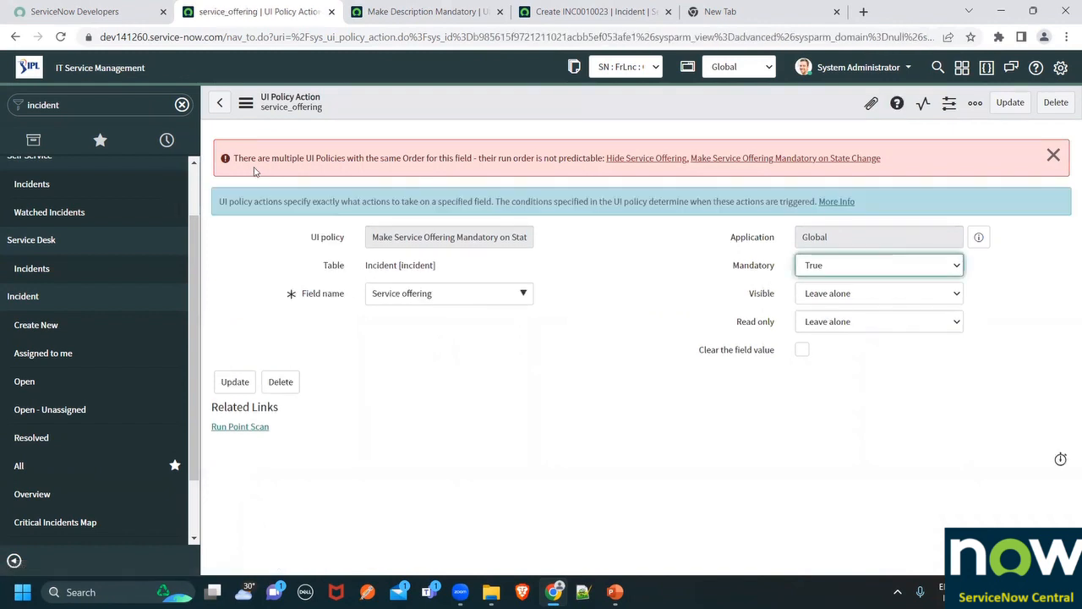
Read the message on the saved action, return to its UI policy and review the policy's conditions and UI Policy Actions
drag(236, 158, 876, 166)
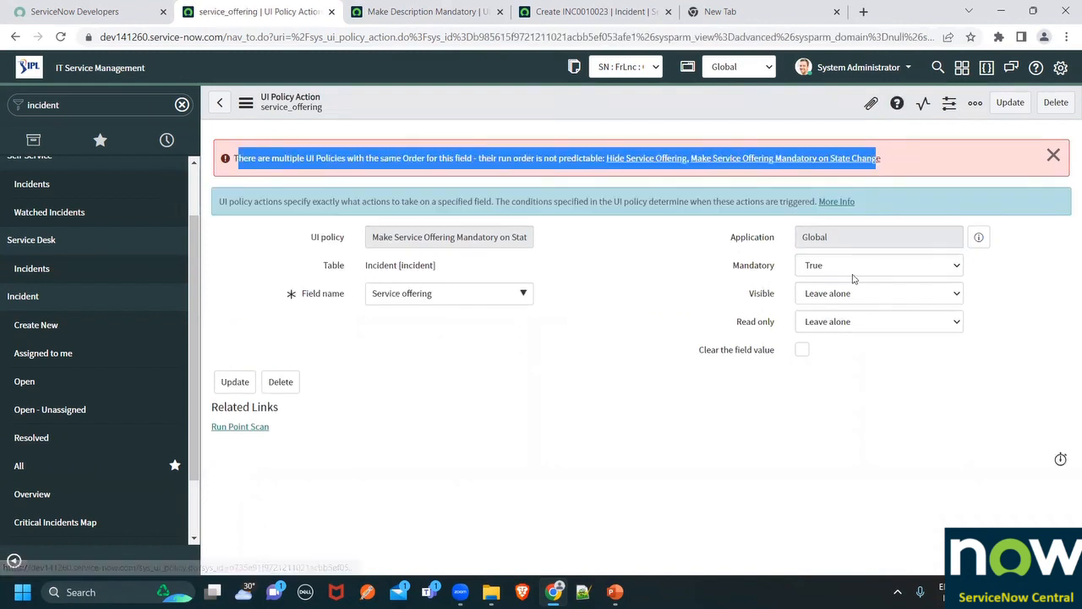
click(219, 103)
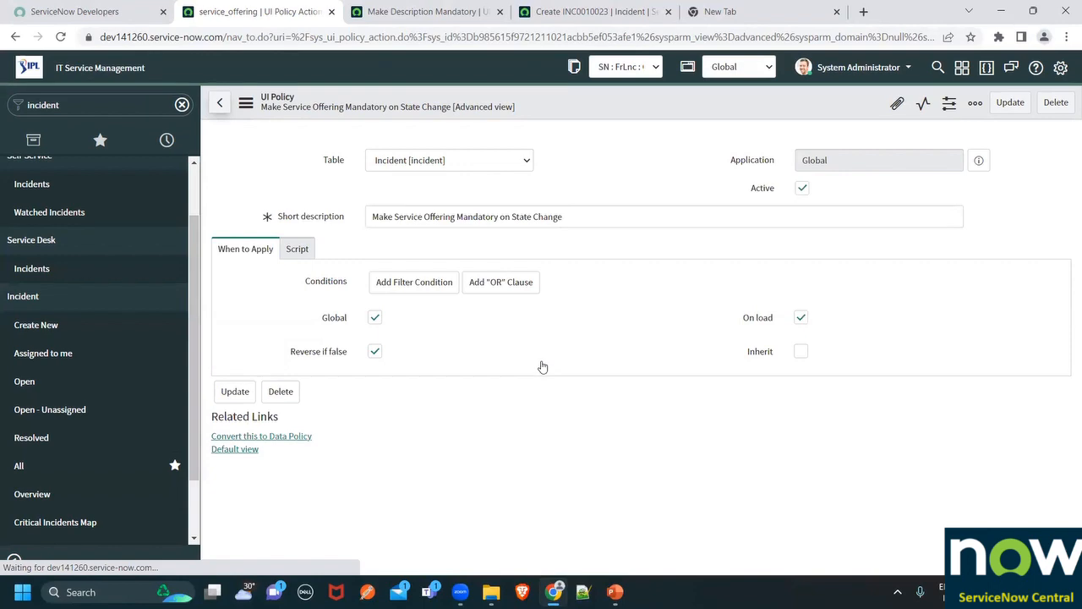
scroll(542, 369, down, 3)
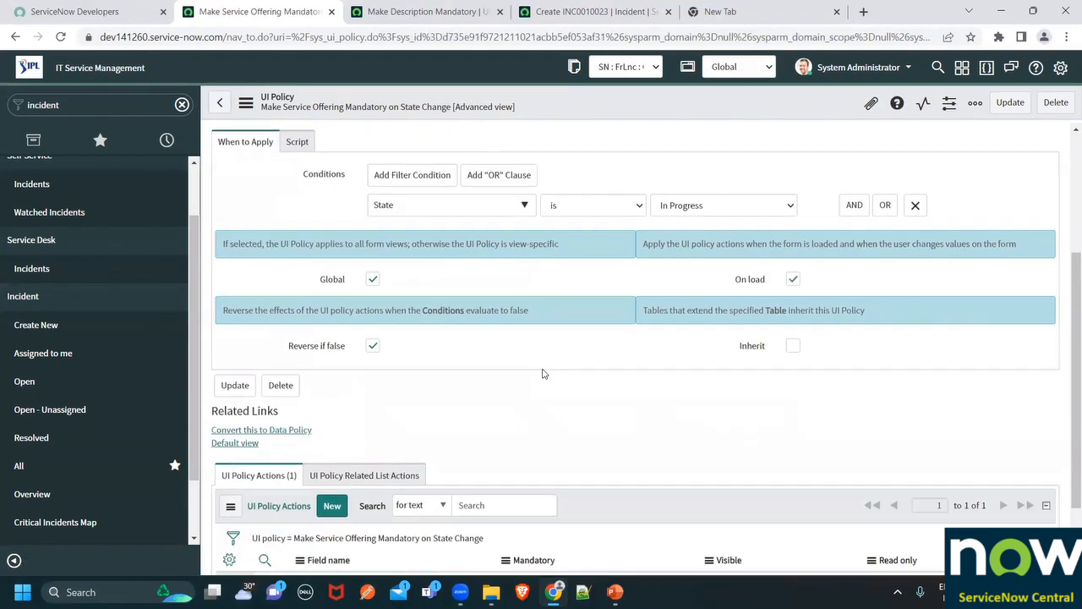
scroll(543, 374, down, 2)
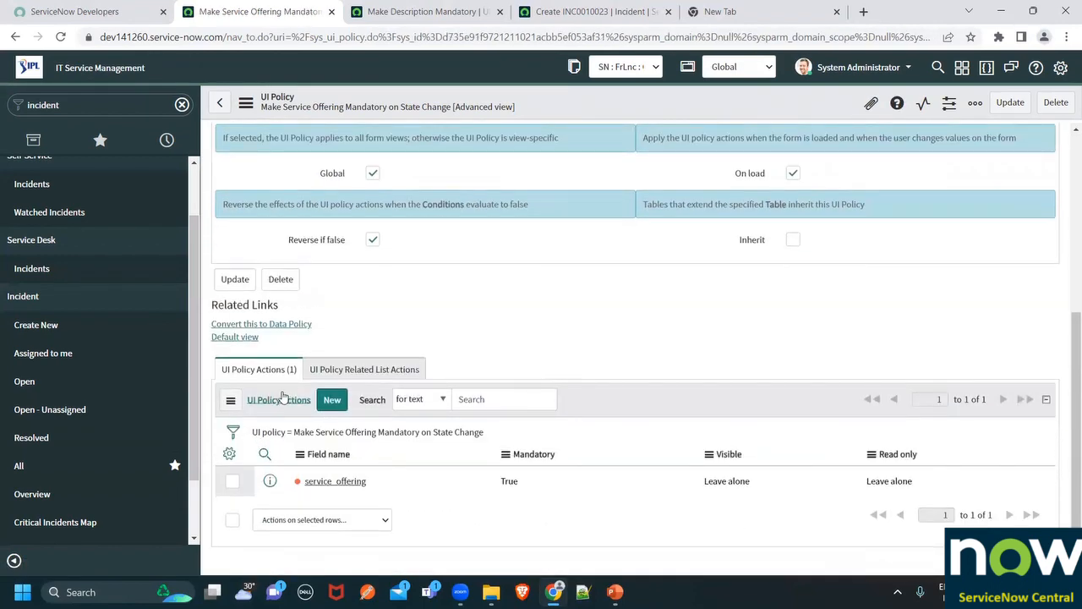
scroll(285, 394, up, 5)
scroll(293, 367, down, 4)
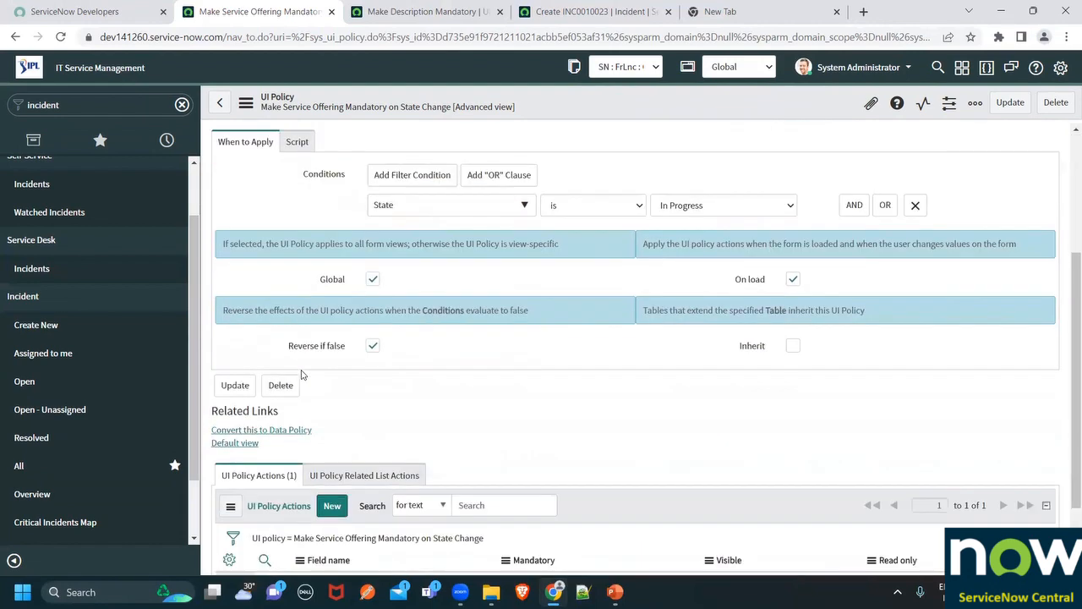
scroll(304, 378, down, 1)
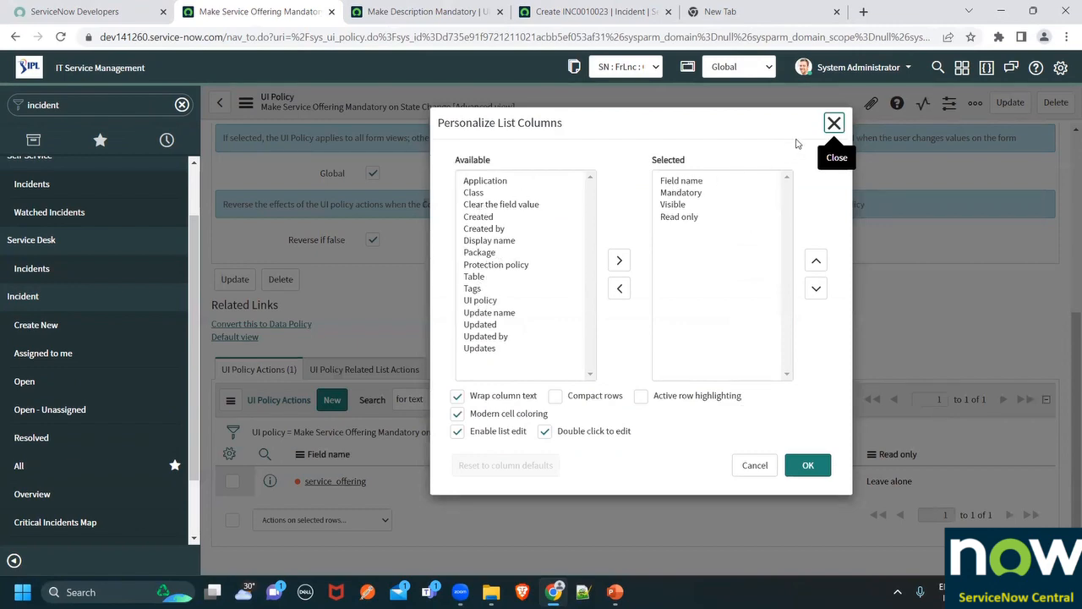
click(834, 123)
scroll(448, 347, up, 3)
scroll(444, 352, up, 3)
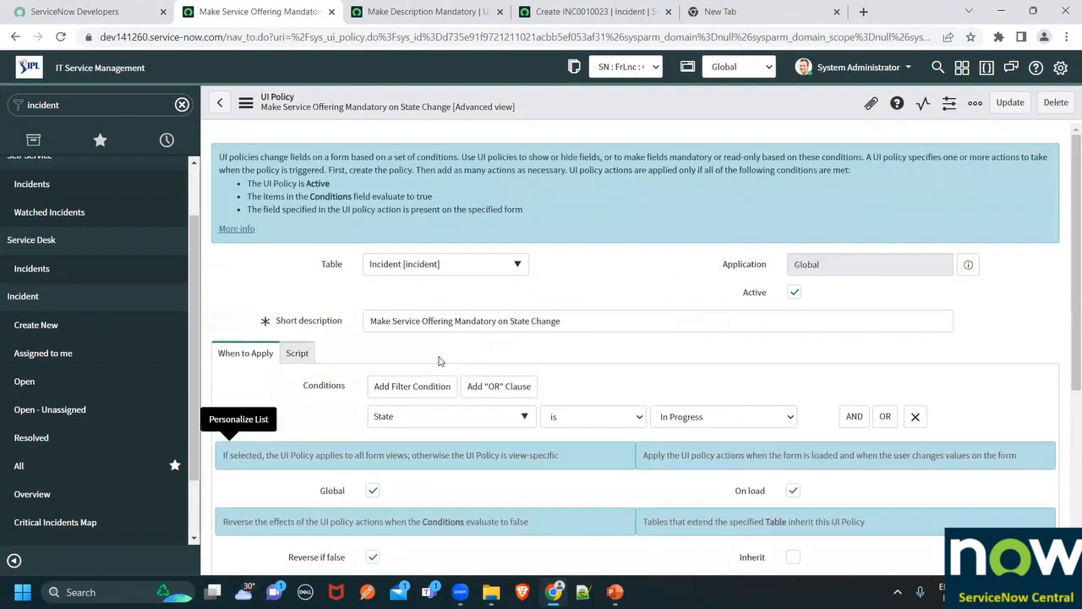
Copy the Service Offering policy's short description and look over the Make Description Mandatory policy for comparison
triple_click(582, 317)
key(ctrl+c)
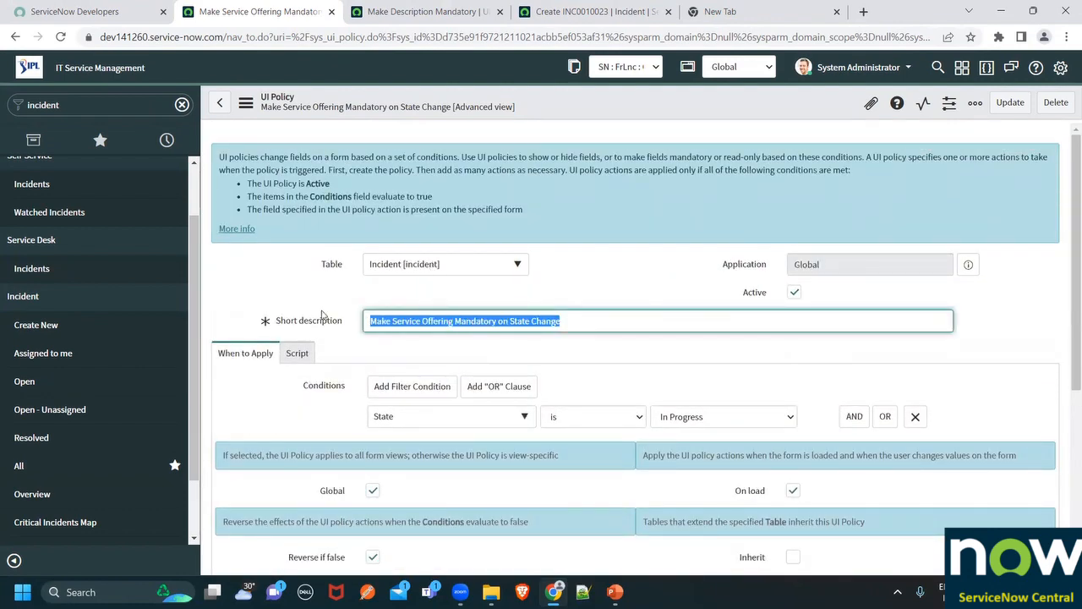
click(439, 7)
scroll(151, 121, down, 3)
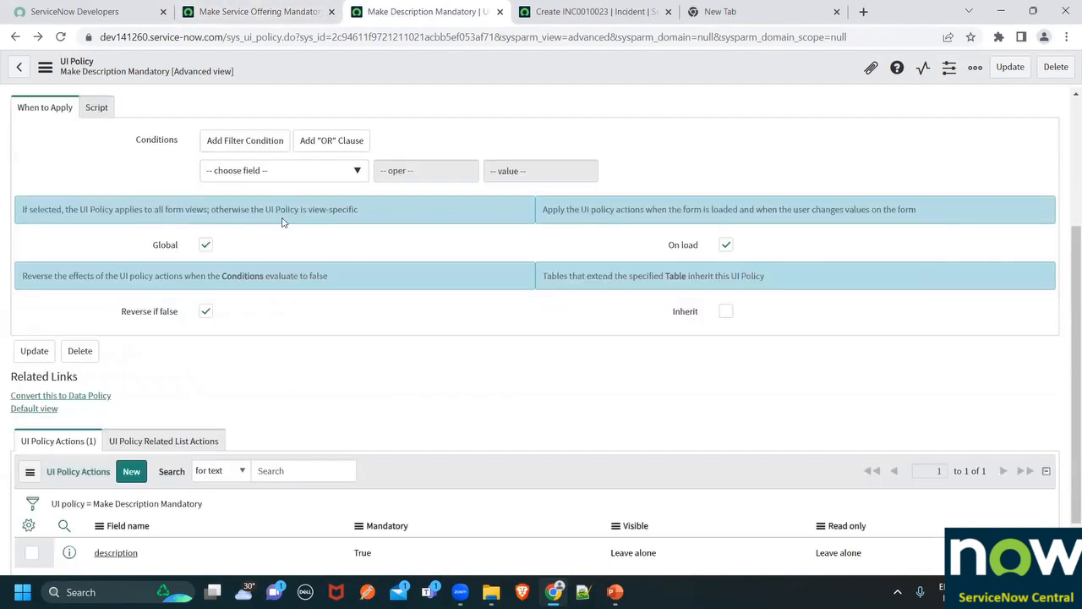
scroll(111, 271, up, 3)
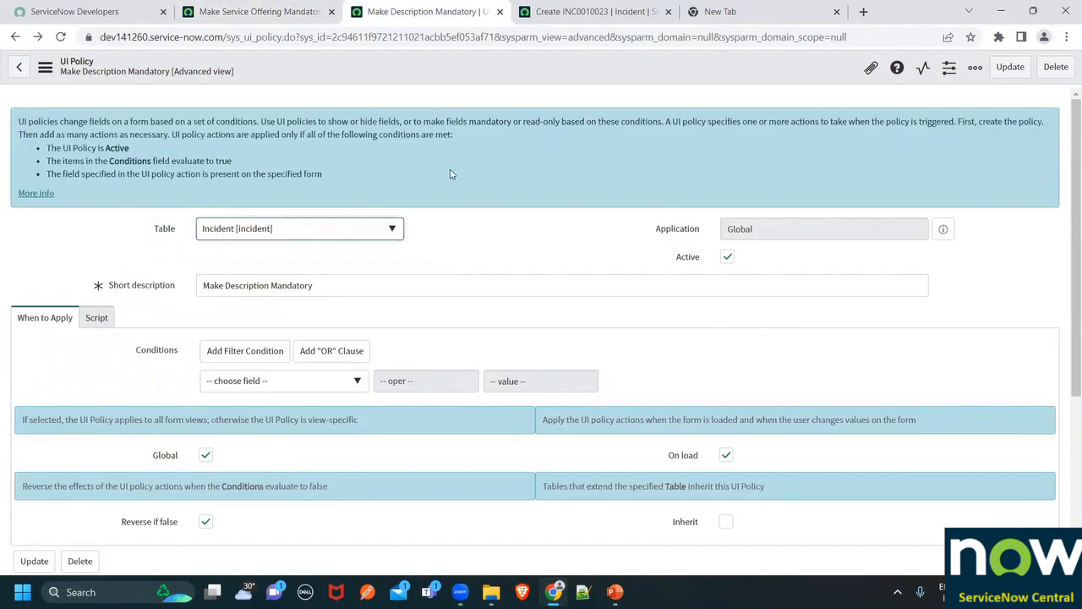
click(254, 11)
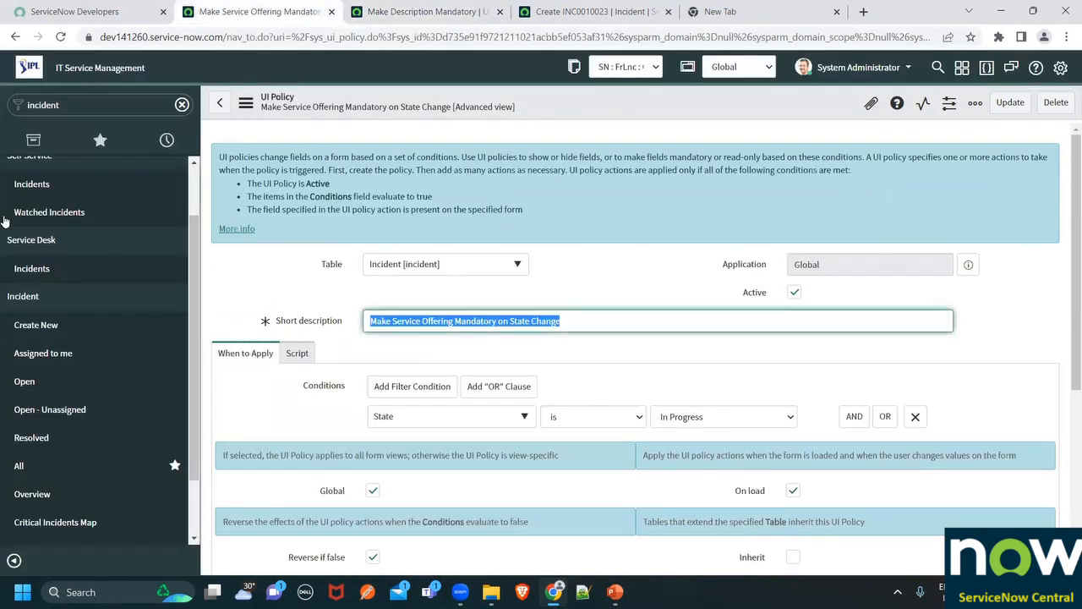
Find the UI Policies module under System UI and open its list in a new browser tab
double_click(58, 113)
text(U)
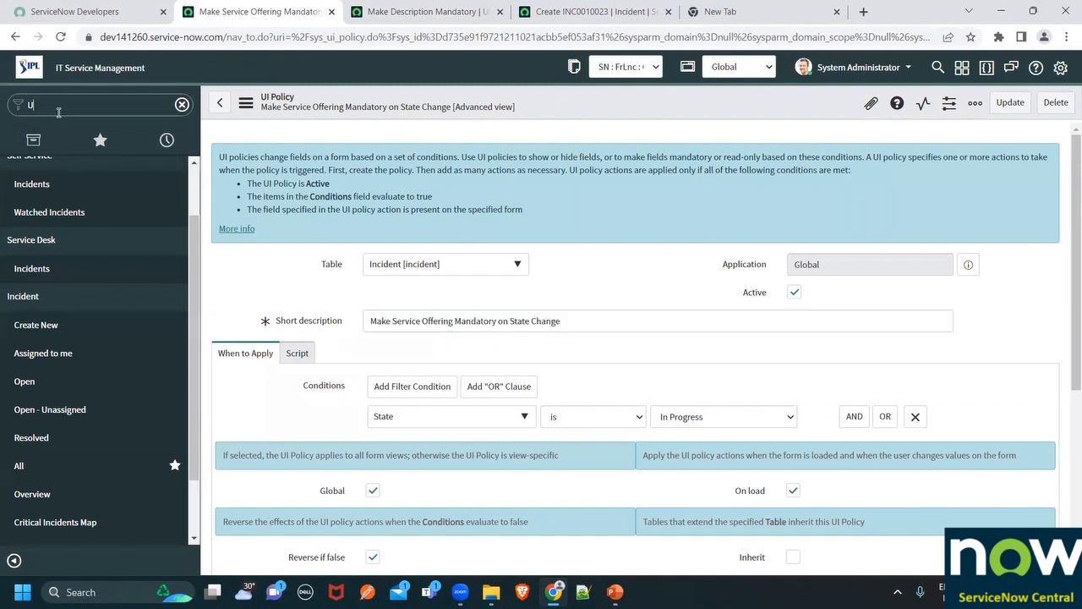
text(I P)
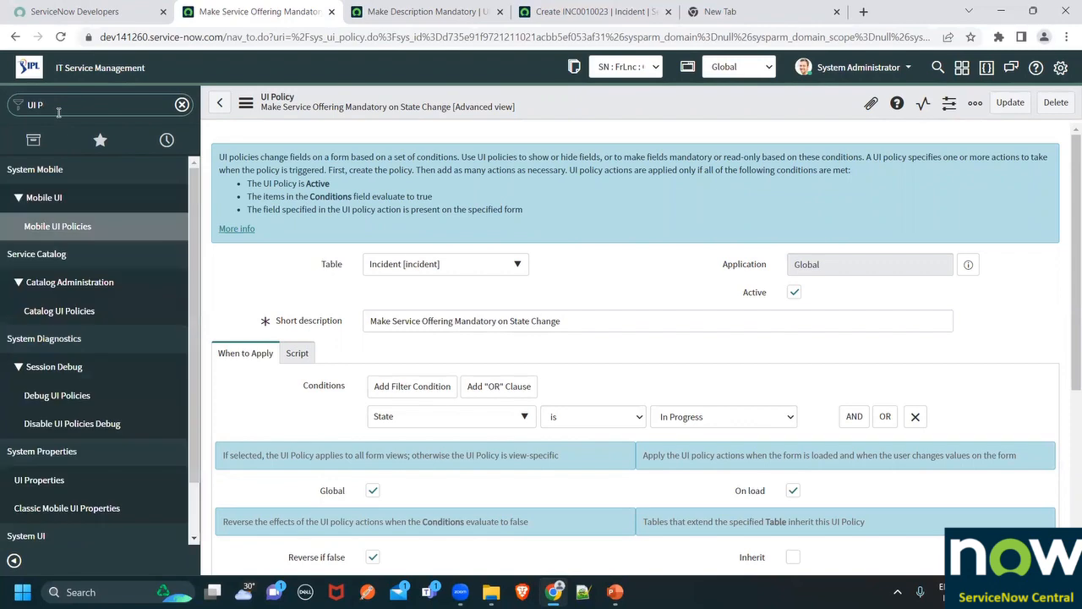
text(loolici)
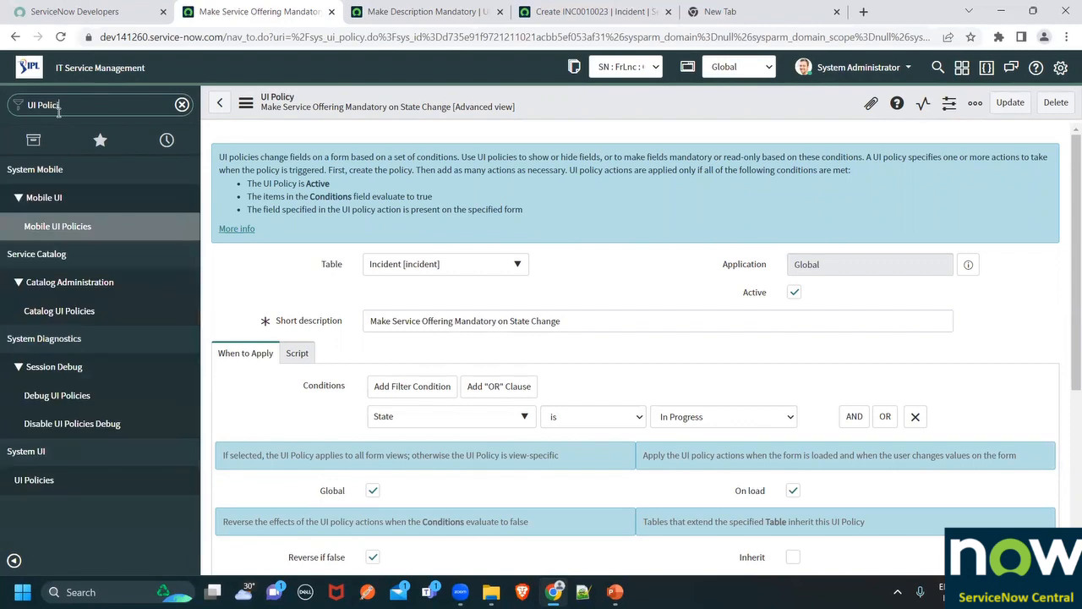
ctrl+click(26, 485)
click(651, 11)
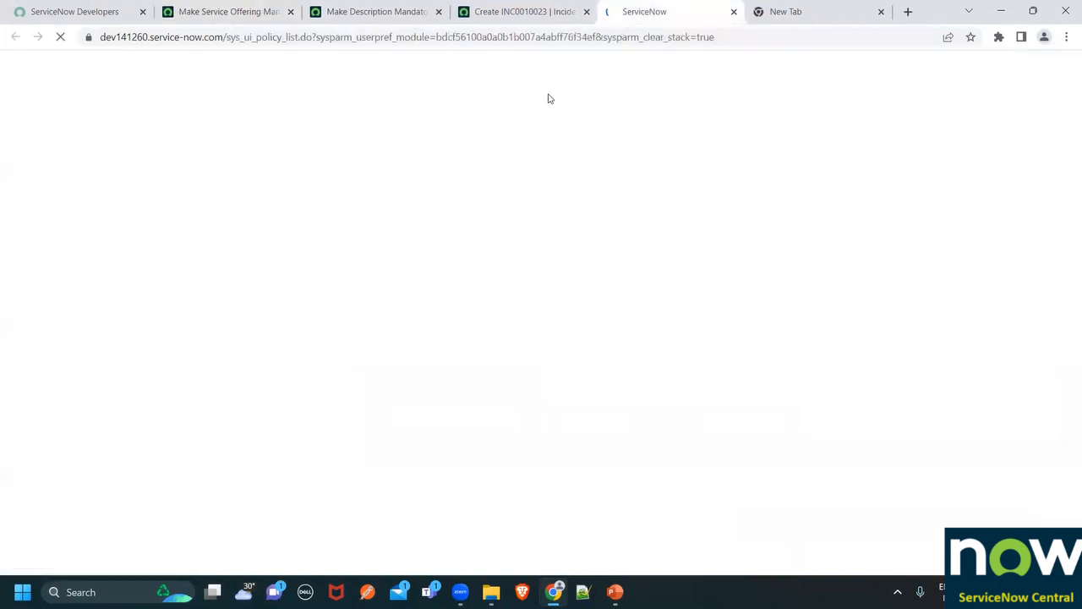
Filter the UI Policies list by the copied short description, Make Service Offering Mandatory on State Change
click(156, 146)
key(ctrl+v)
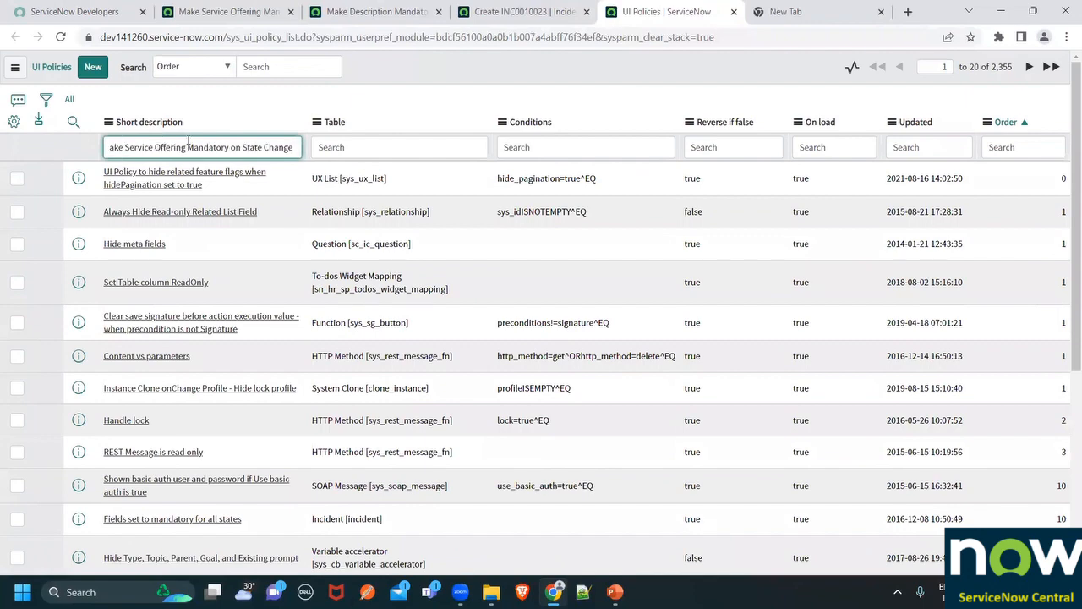
key(Return)
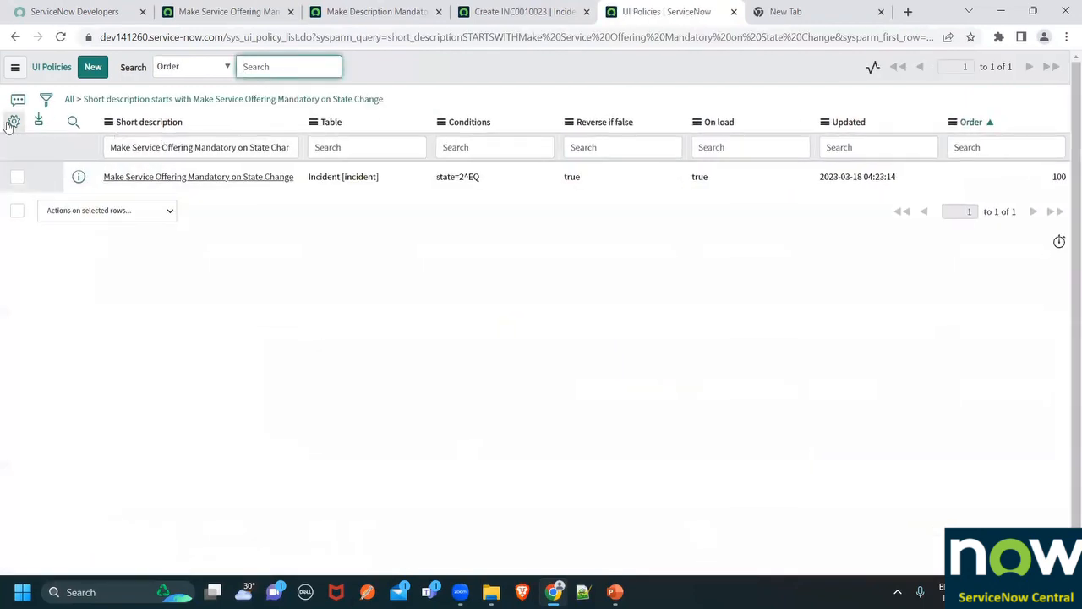
Personalize the UI Policies list columns so that Order comes directly after Short description
click(13, 121)
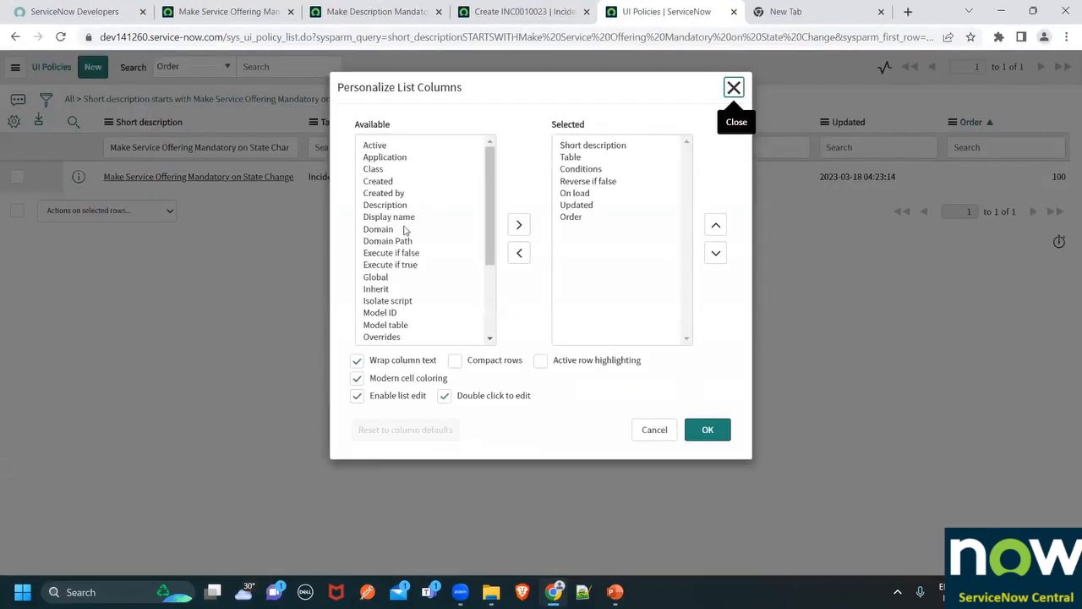
click(404, 229)
key(o)
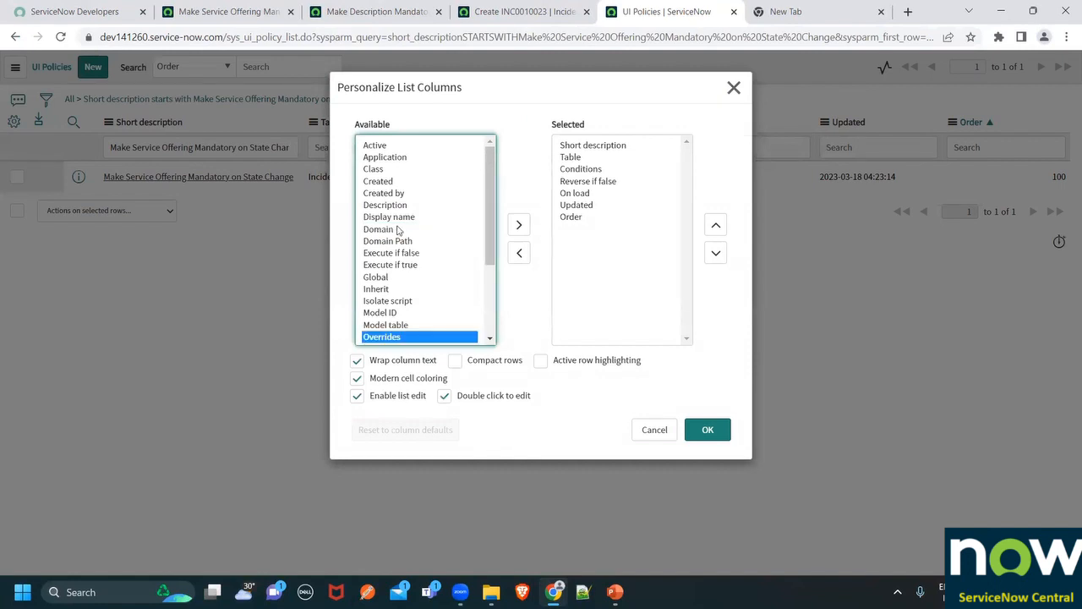
click(575, 217)
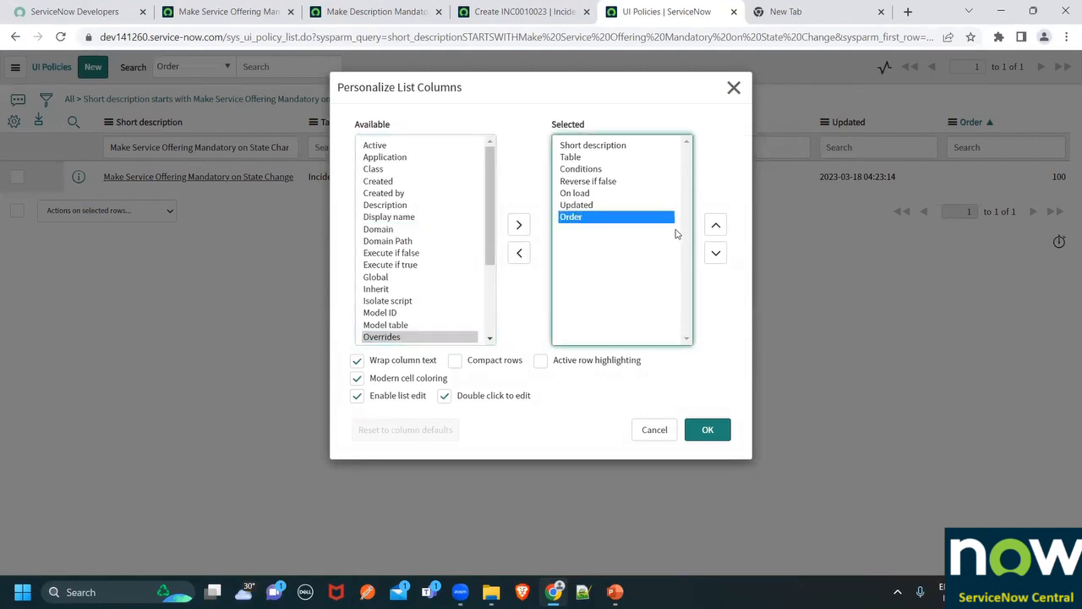
click(715, 226)
click(715, 226)
click(715, 226)
click(715, 226)
click(715, 226)
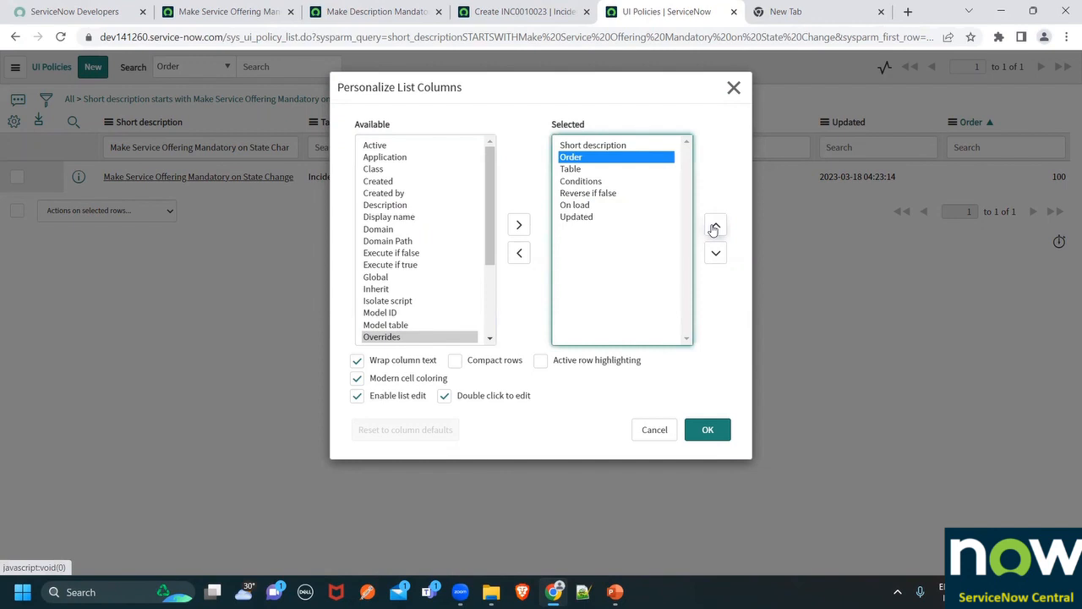
click(714, 424)
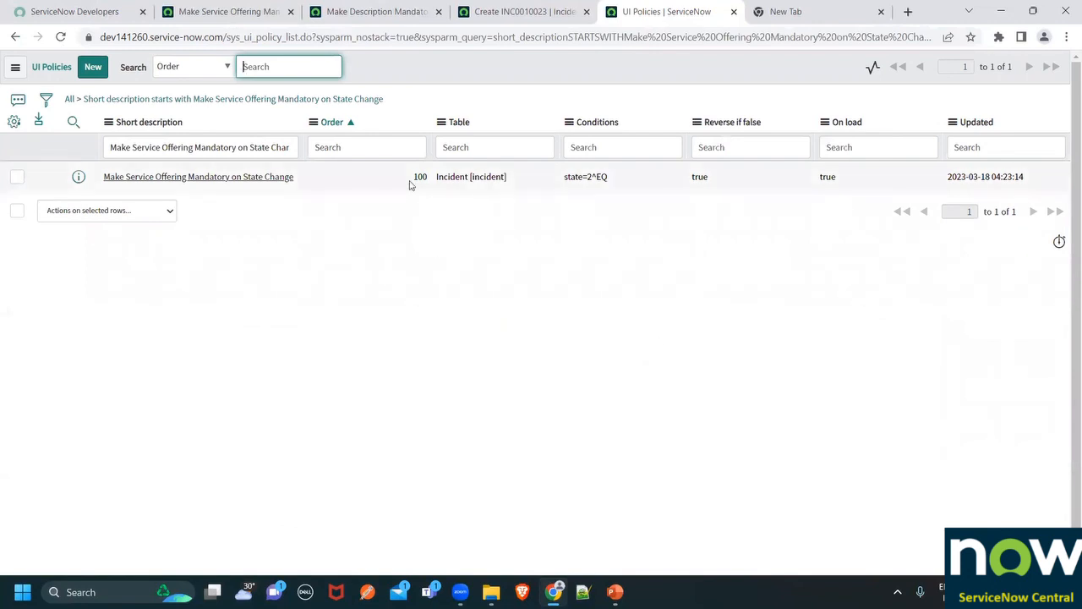
Limit the UI Policies list to the Incident table and compare the Order values of its policies
drag(410, 181, 441, 180)
click(494, 187)
right_click(494, 189)
click(515, 197)
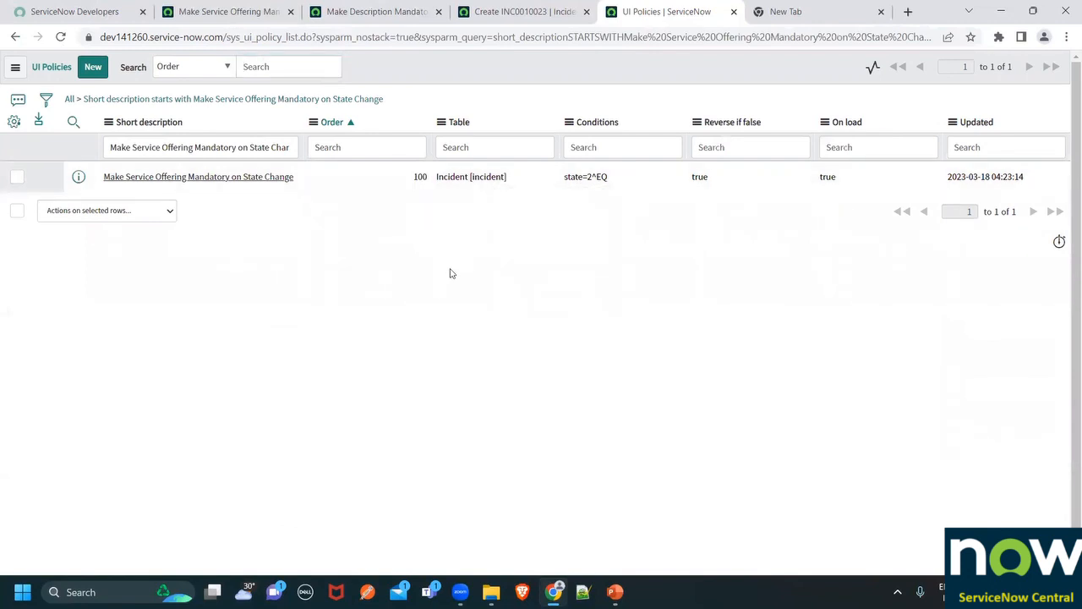
click(79, 99)
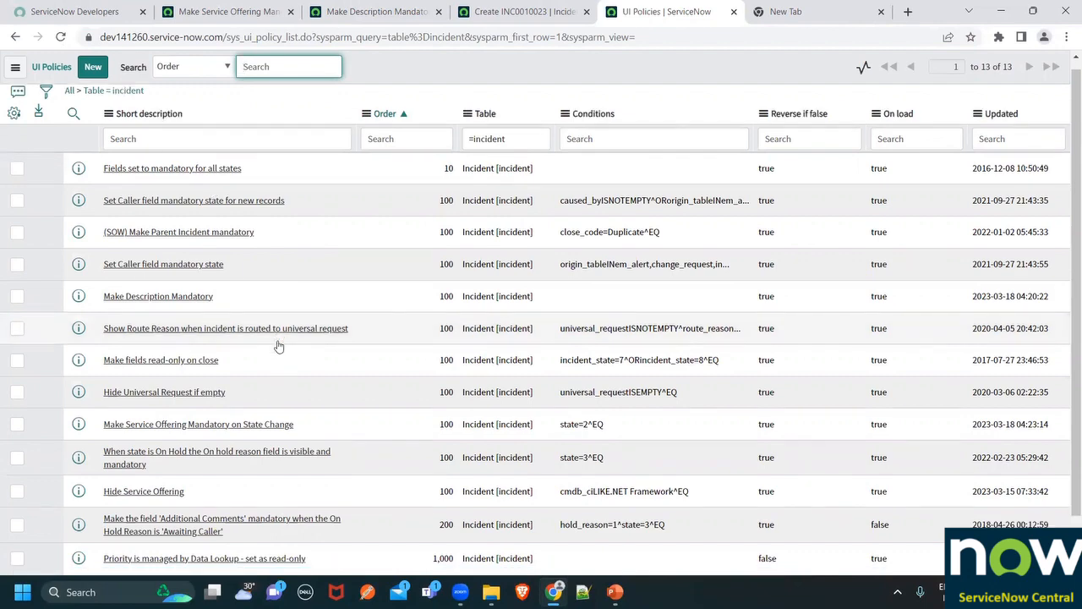
scroll(284, 348, down, 2)
drag(447, 467, 396, 116)
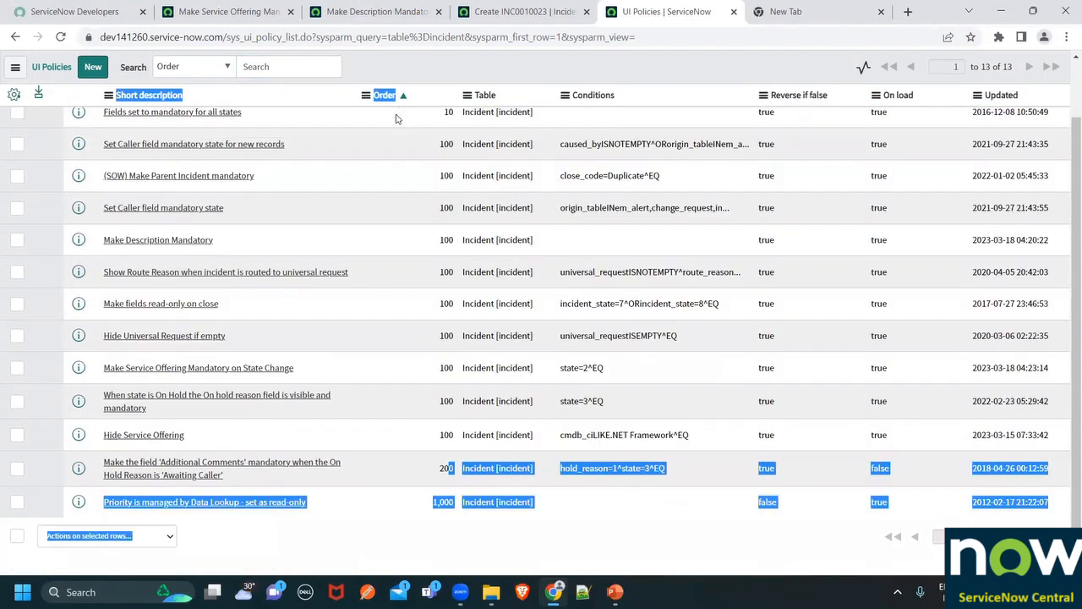
scroll(422, 392, up, 2)
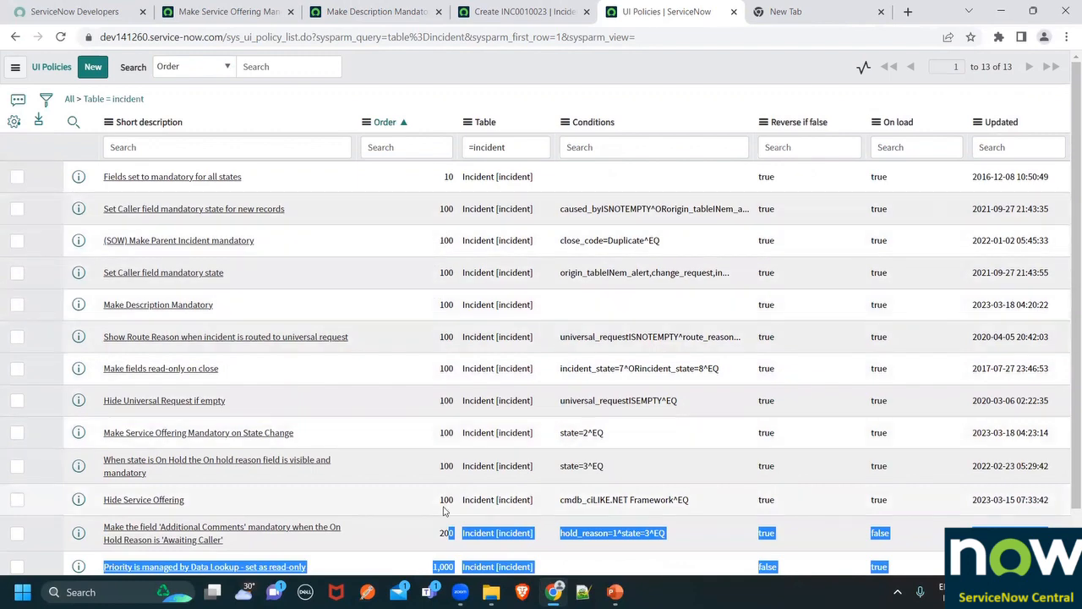
Look over the Service Offering policy's settings and action and the new incident form, and return to the Incident policies list
click(241, 11)
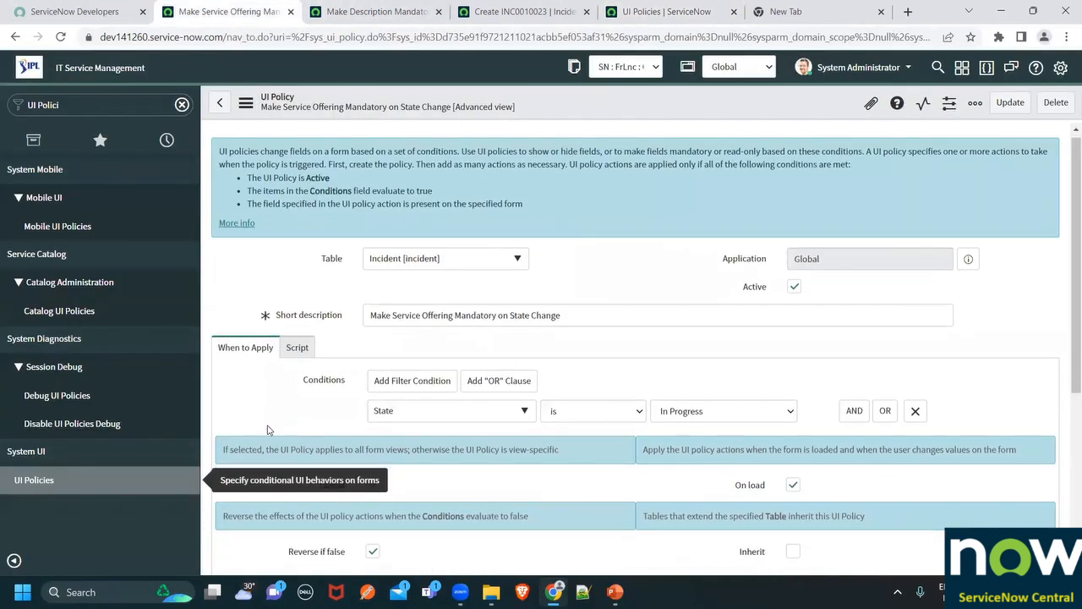
scroll(252, 461, down, 4)
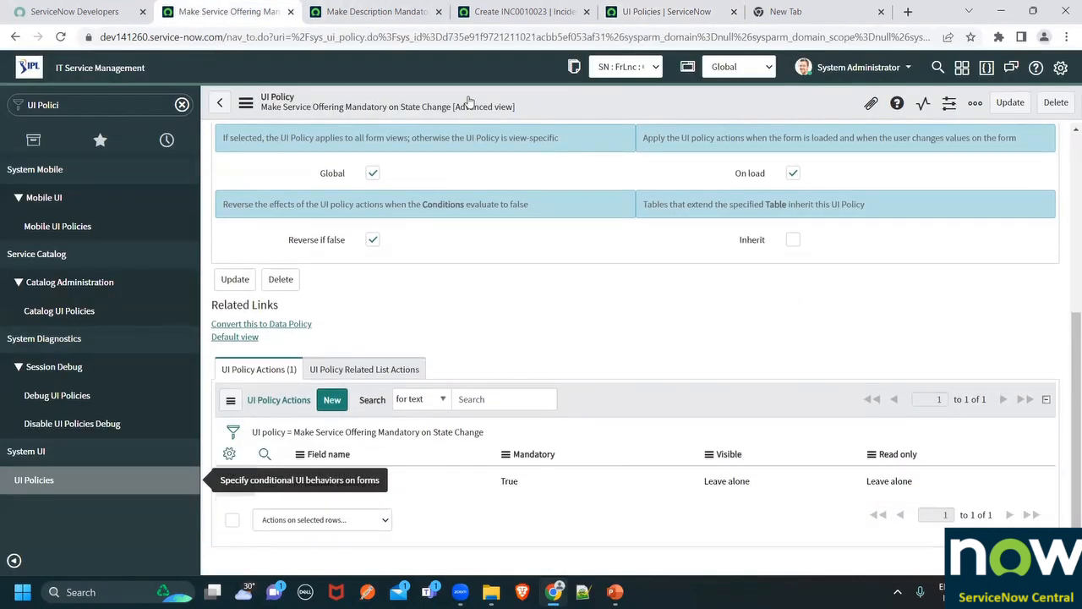
click(404, 13)
click(499, 11)
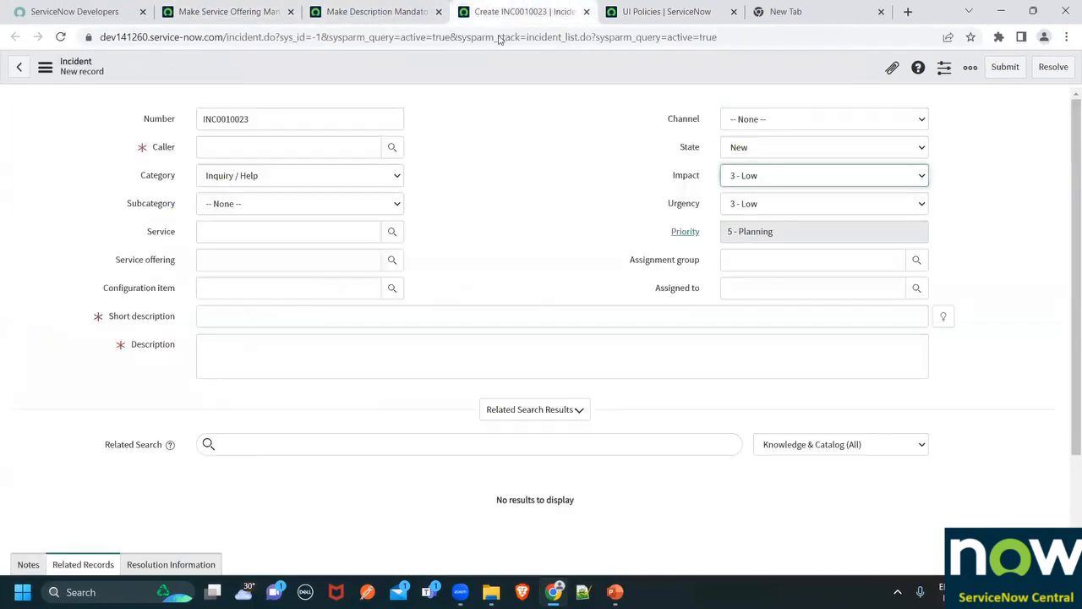
click(642, 12)
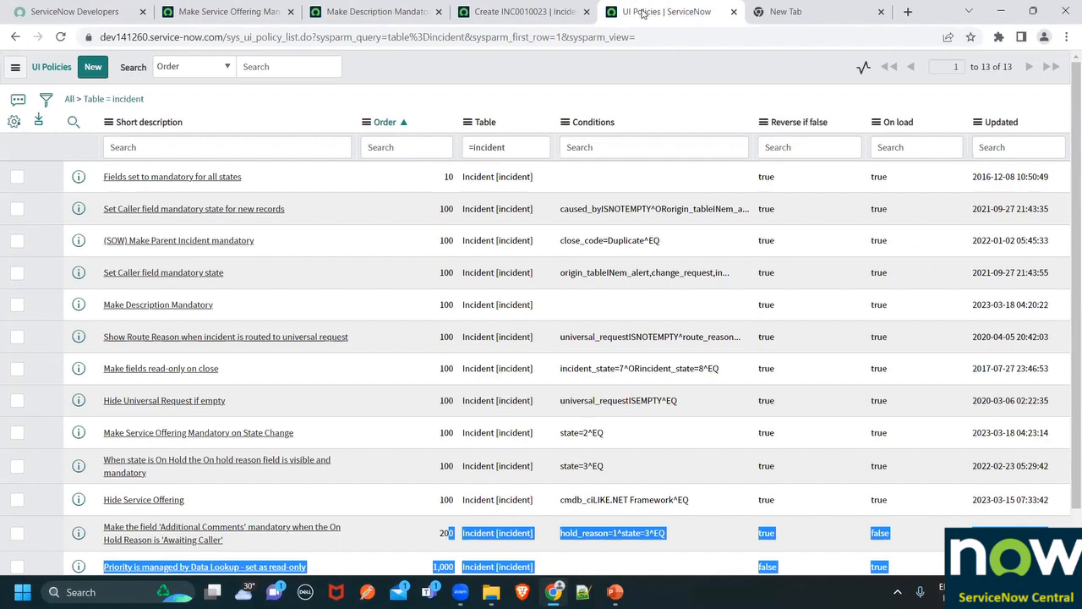
Open the service_offering action of the Make Service Offering Mandatory on State Change policy in a new browser tab
click(189, 11)
scroll(329, 314, up, 3)
click(332, 10)
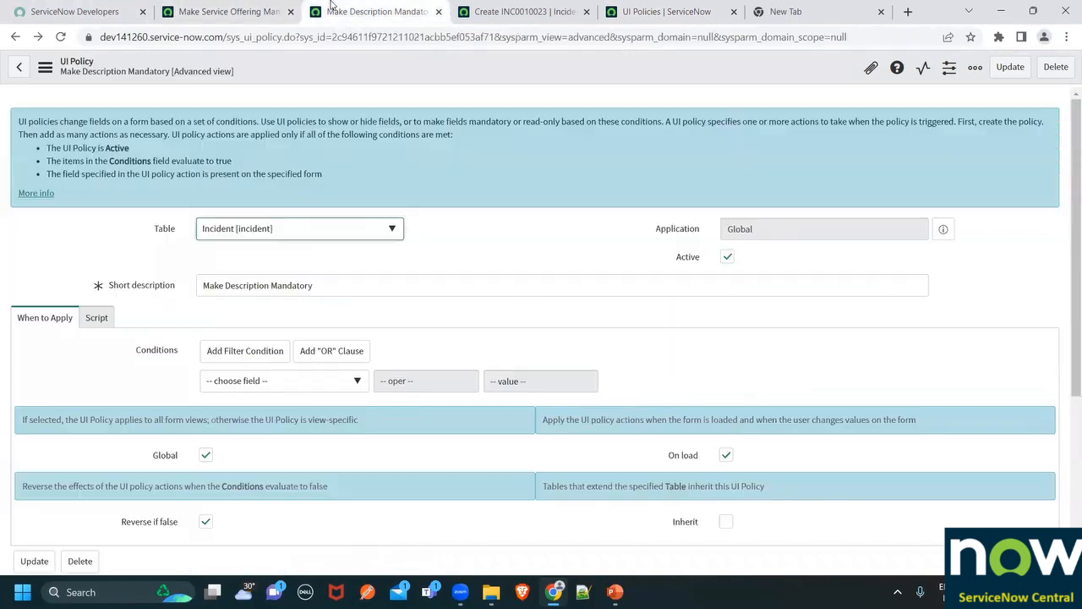
click(176, 8)
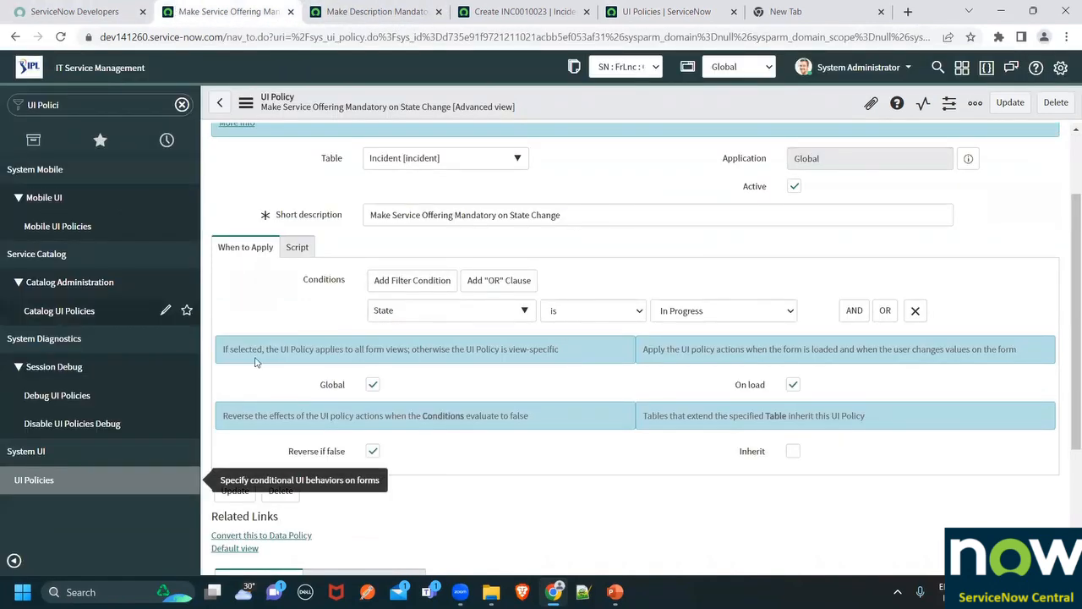
scroll(594, 354, down, 3)
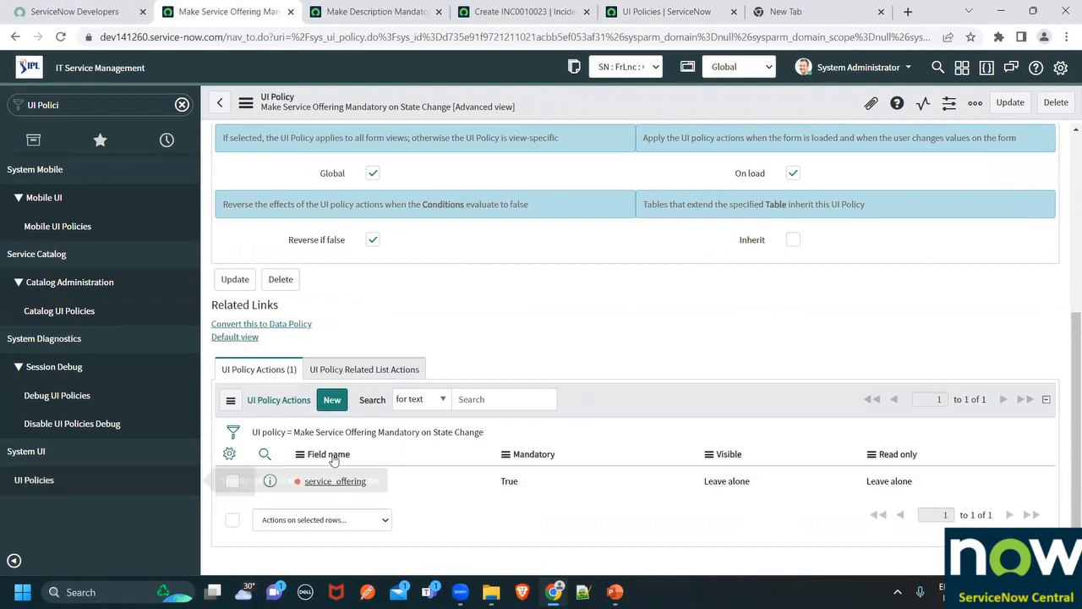
middle_click(335, 481)
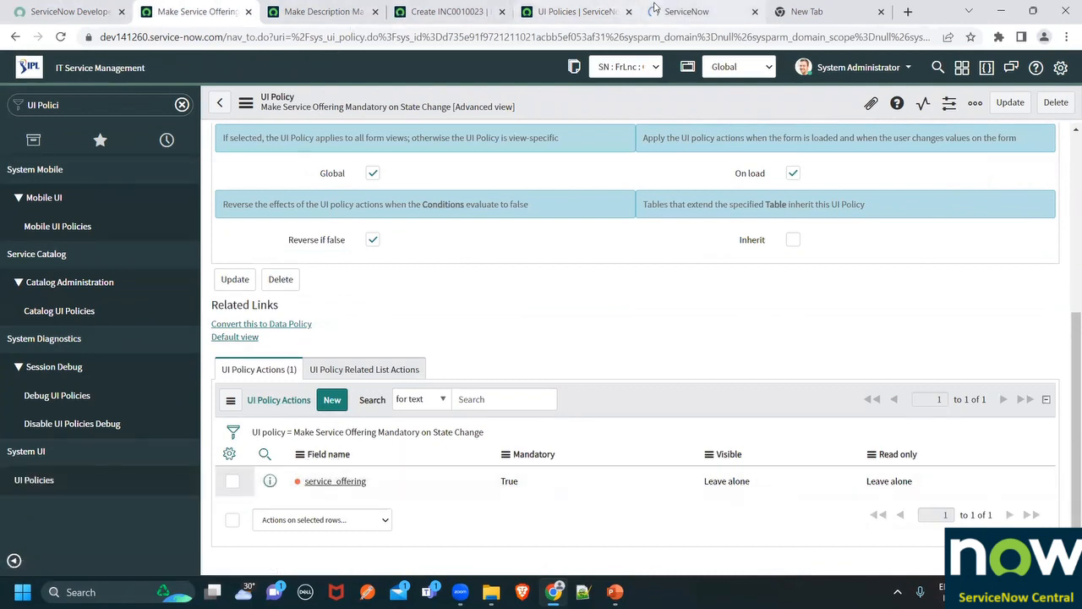
click(685, 11)
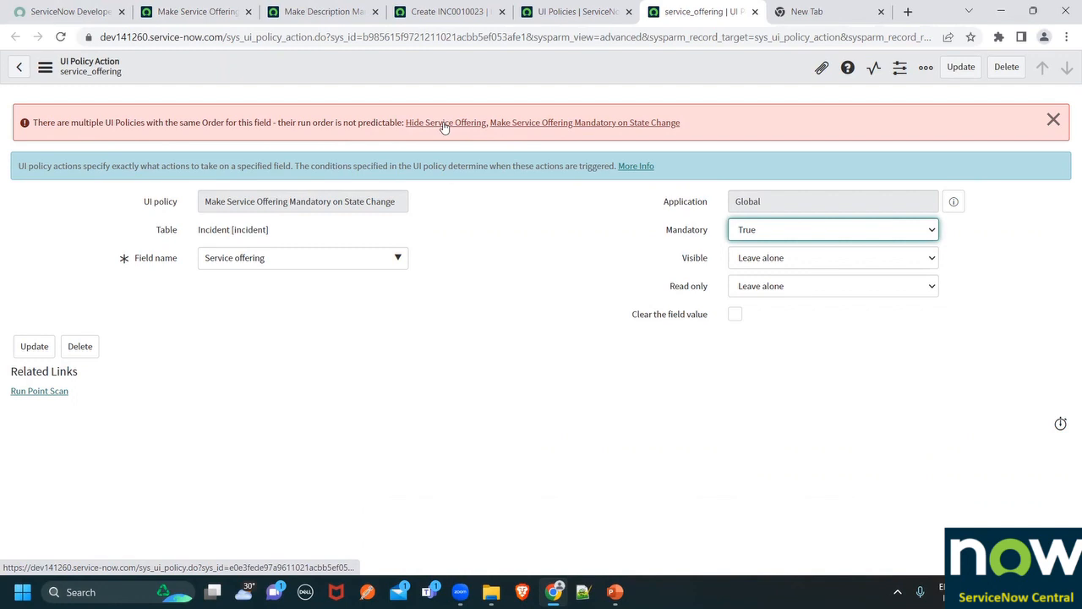
Open the Hide Service Offering policy linked in the action's error message and examine its condition, policy action and short description
click(444, 126)
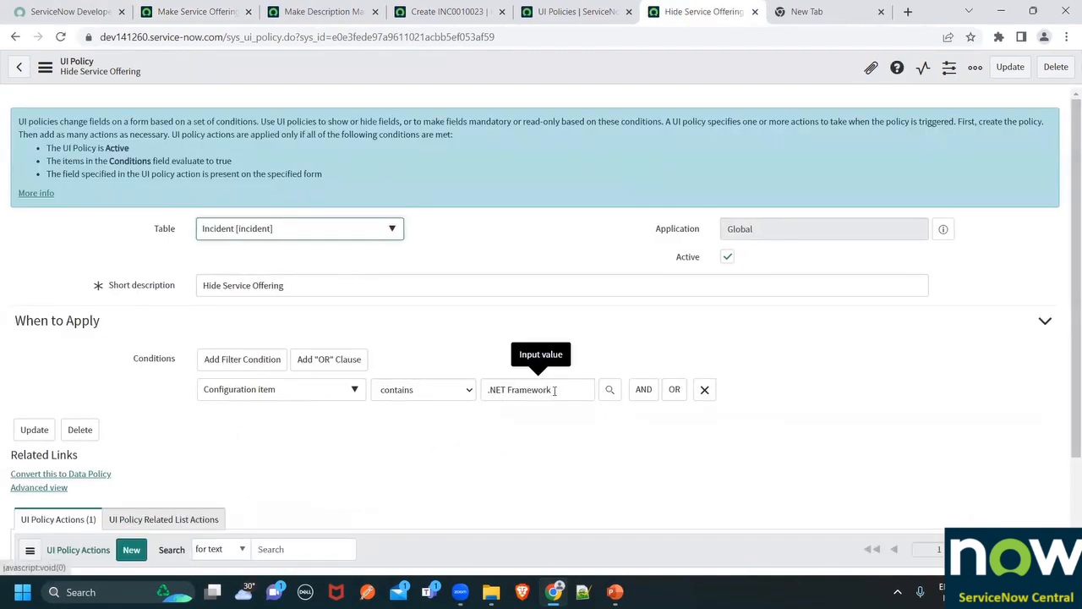
drag(558, 389, 444, 385)
scroll(357, 464, down, 2)
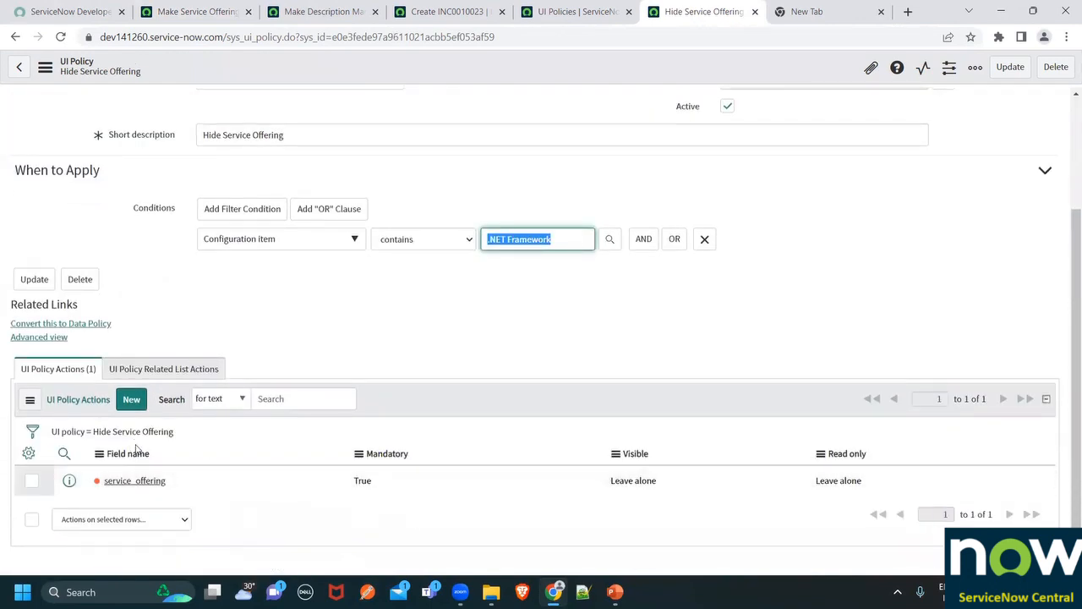
scroll(140, 449, up, 1)
drag(296, 208, 144, 184)
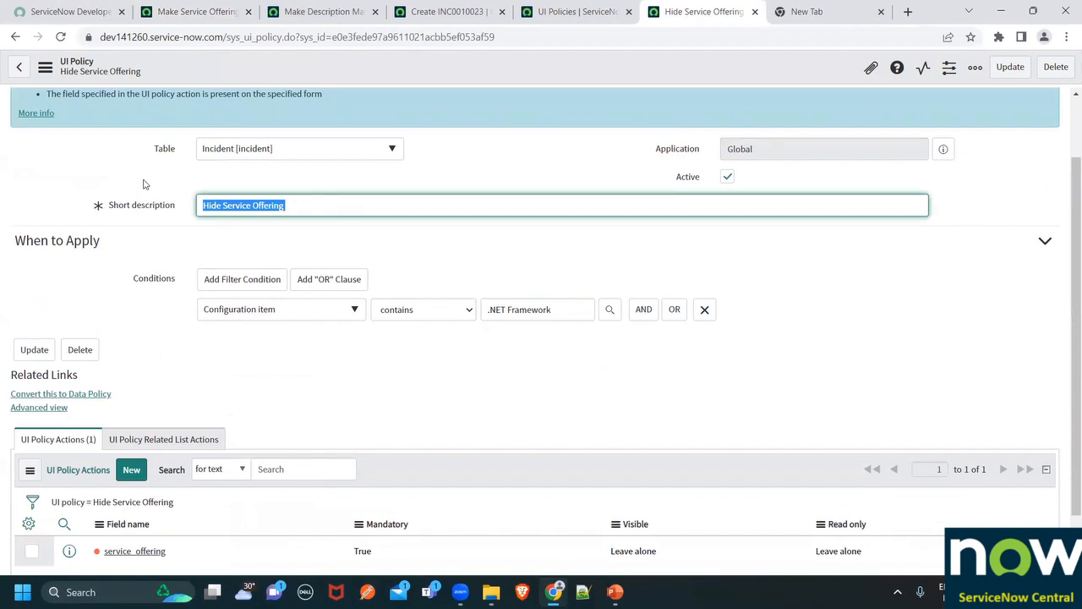
Open the UI Policies list in another browser tab and return to the new incident form
click(201, 12)
click(331, 5)
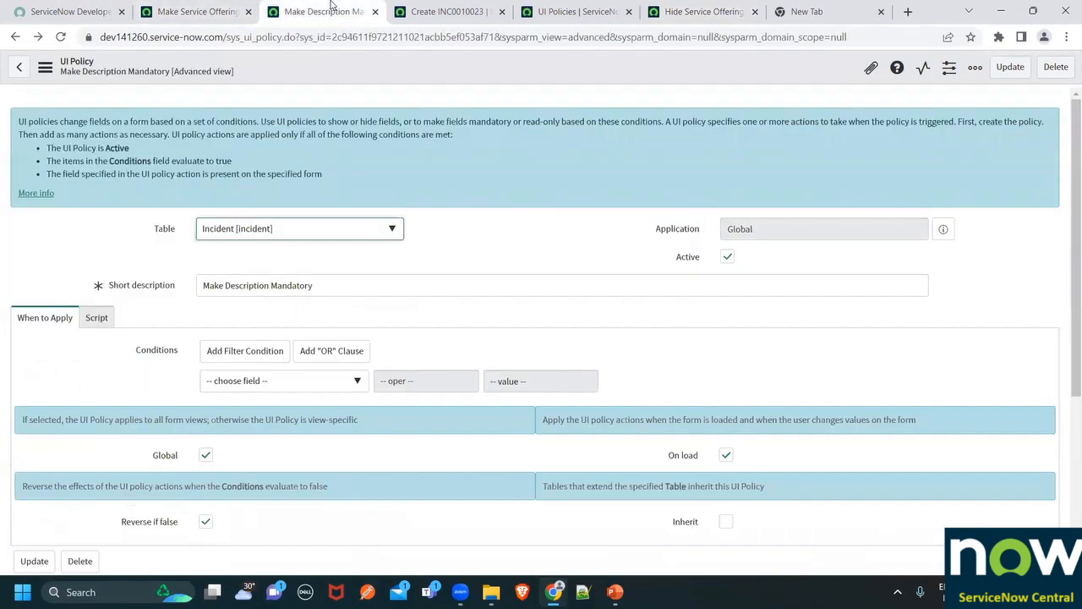
click(109, 6)
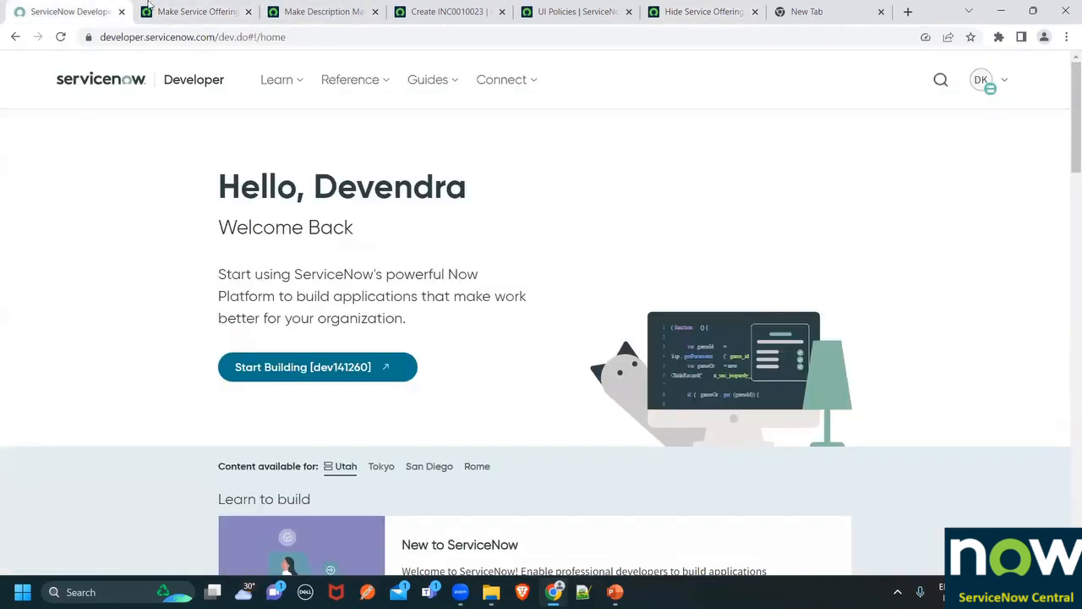
click(148, 7)
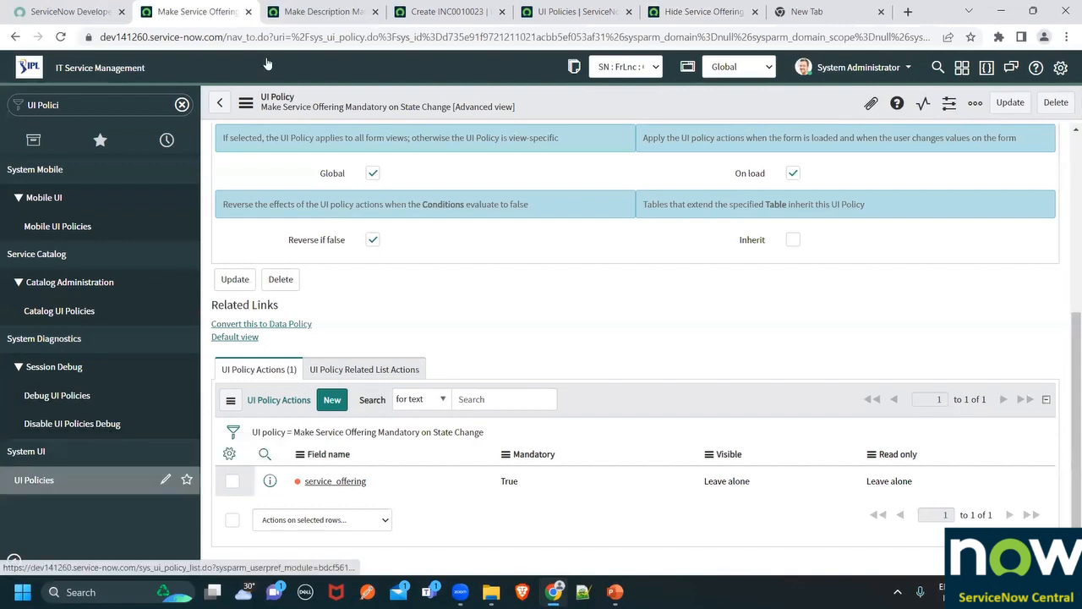
click(307, 5)
click(366, 4)
click(476, 6)
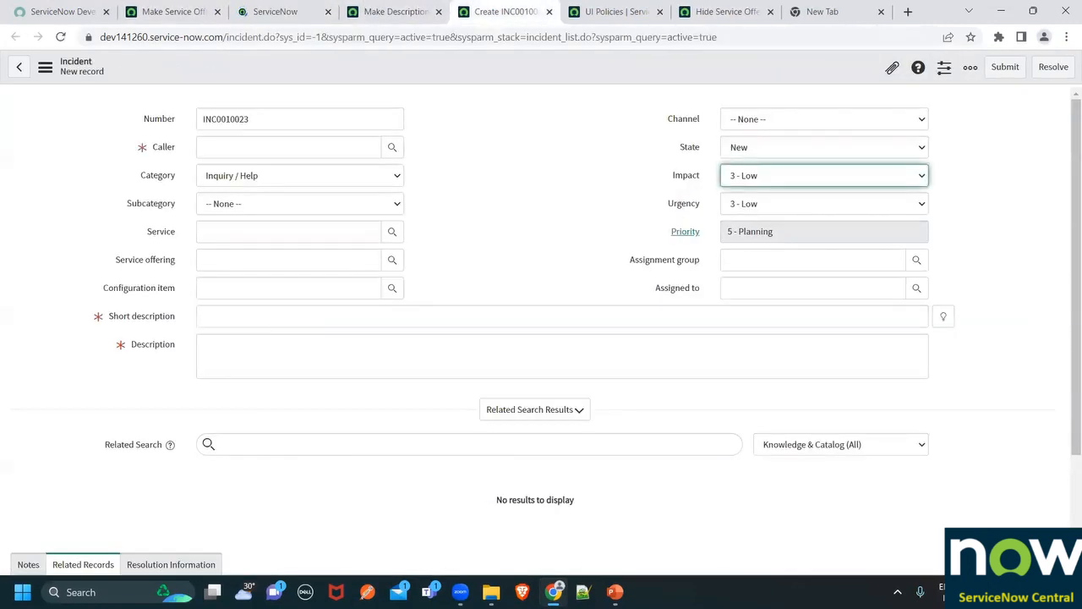
click(527, 223)
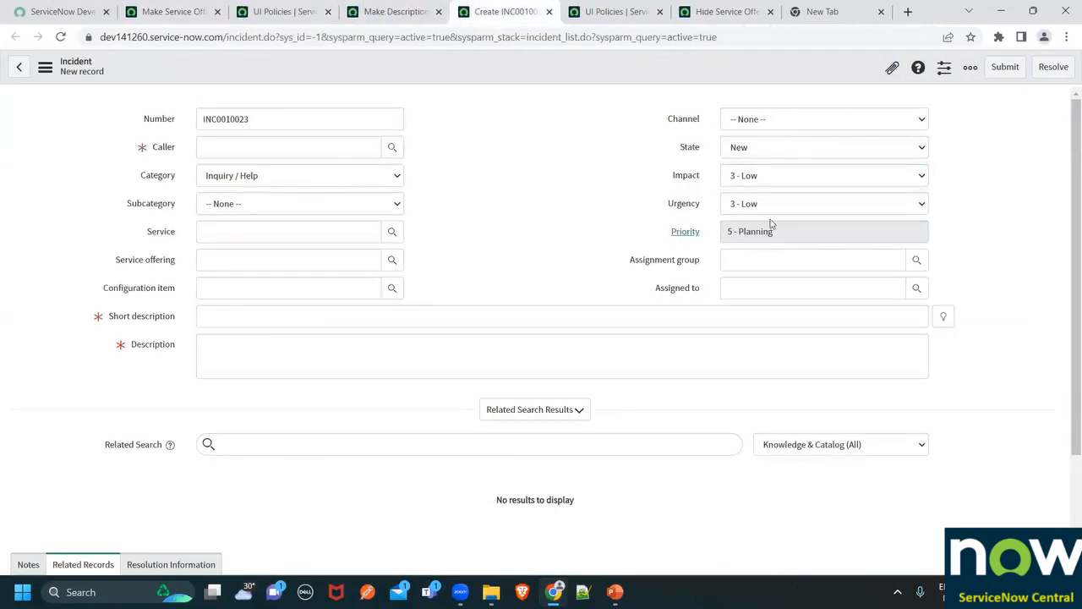
click(536, 209)
Fill in the caller's name on the new incident and check the Service offering field
click(296, 150)
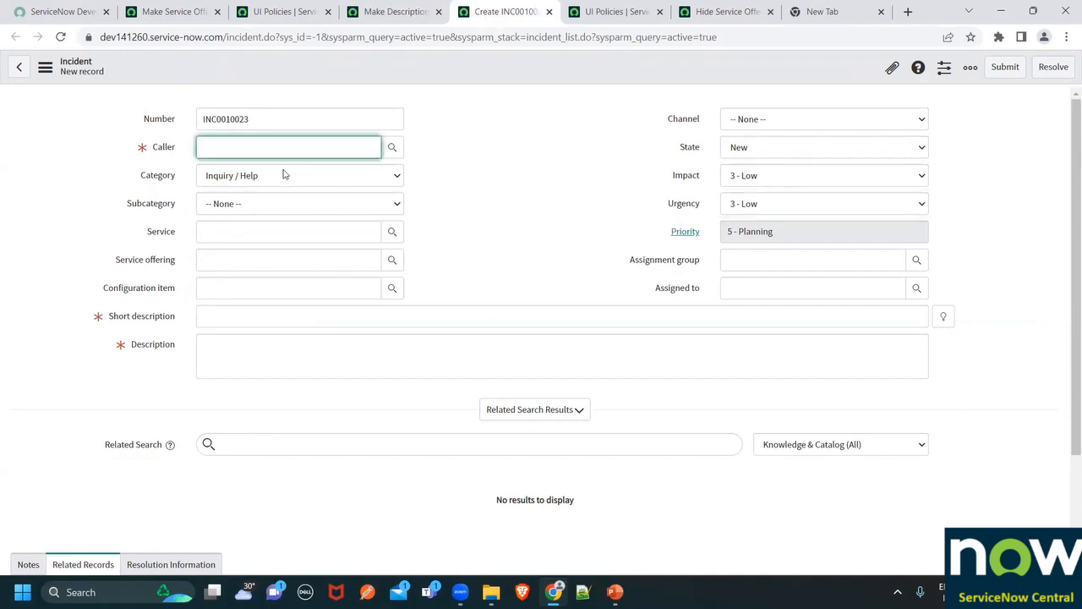
click(253, 203)
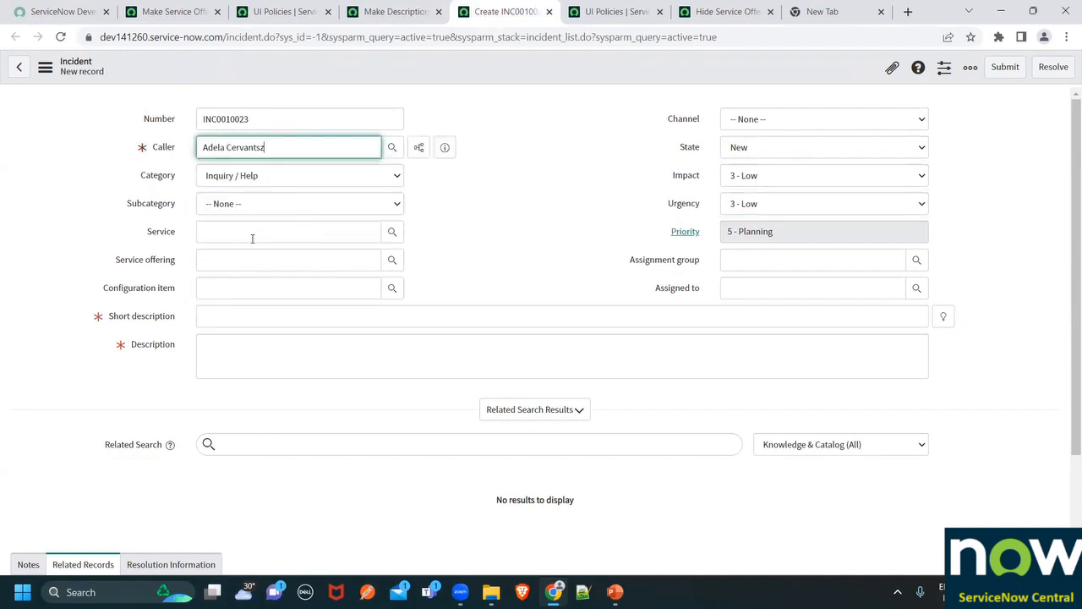
click(227, 315)
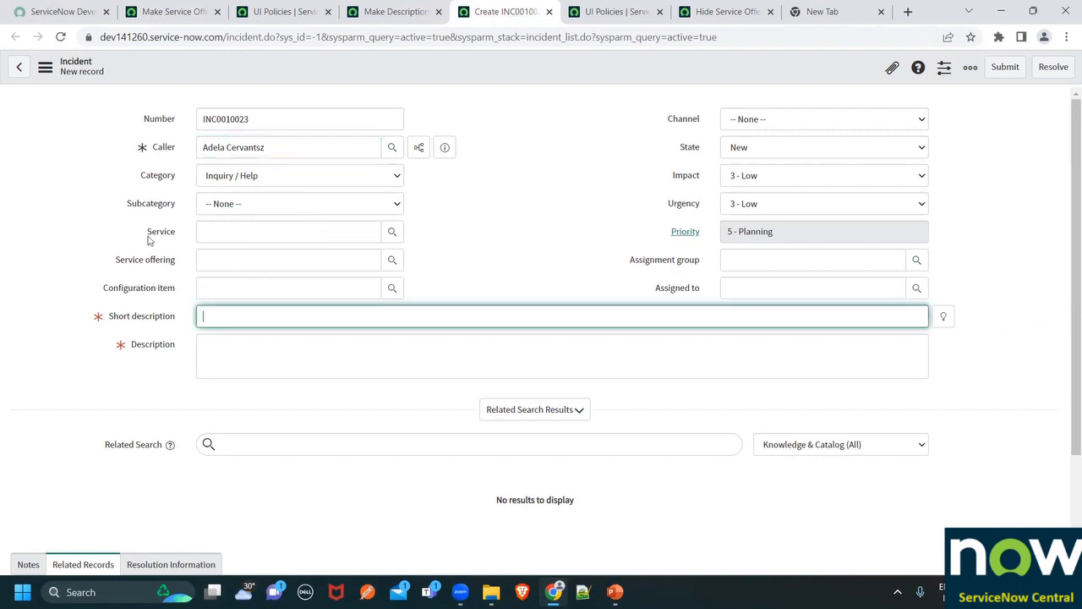
drag(119, 261, 181, 261)
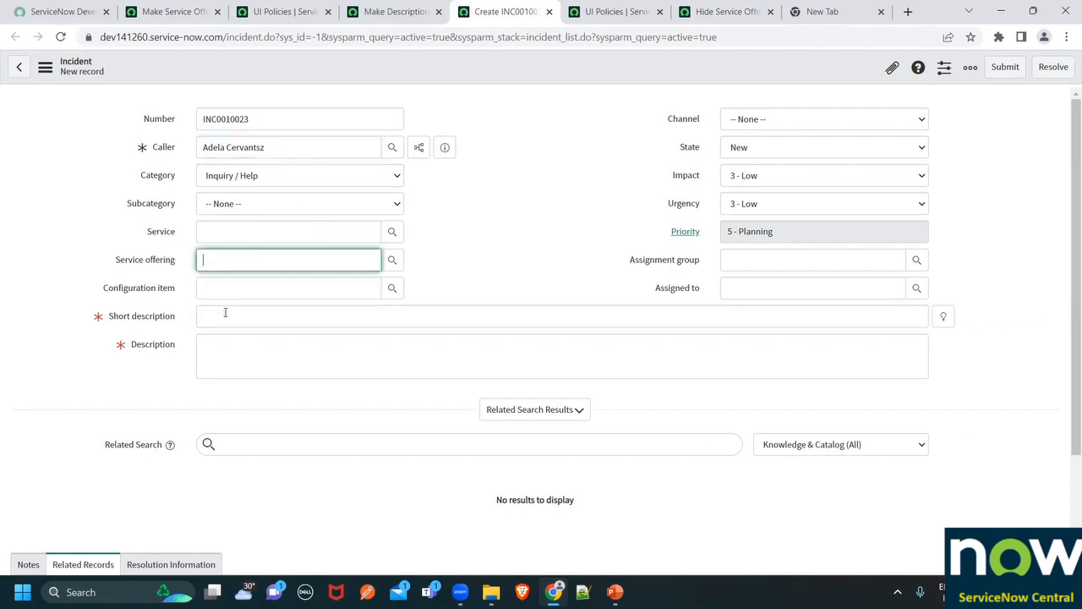
Enter "ytest UI Policies" as the incident's short description and copy the same text into the Description
click(242, 317)
text(ytest UI Policies)
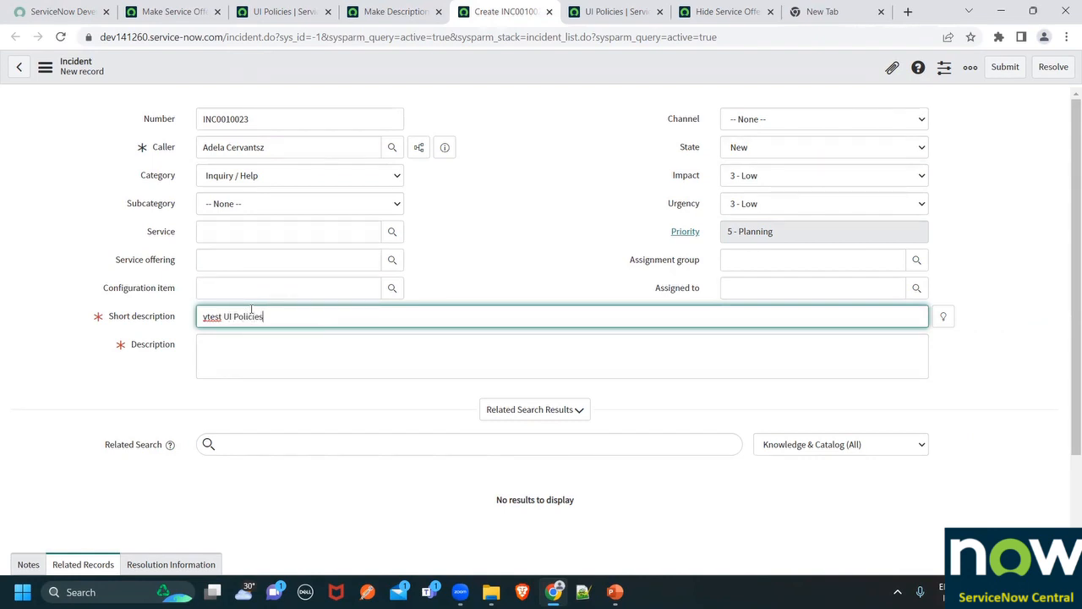
key(ctrl+a)
key(ctrl+c)
click(389, 349)
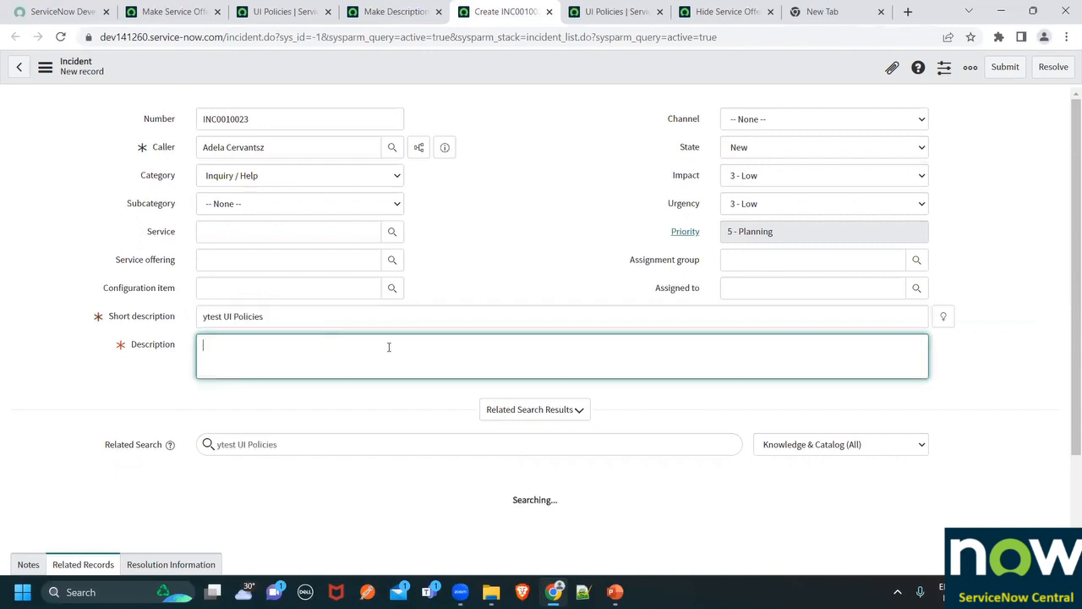
key(ctrl+v)
click(43, 415)
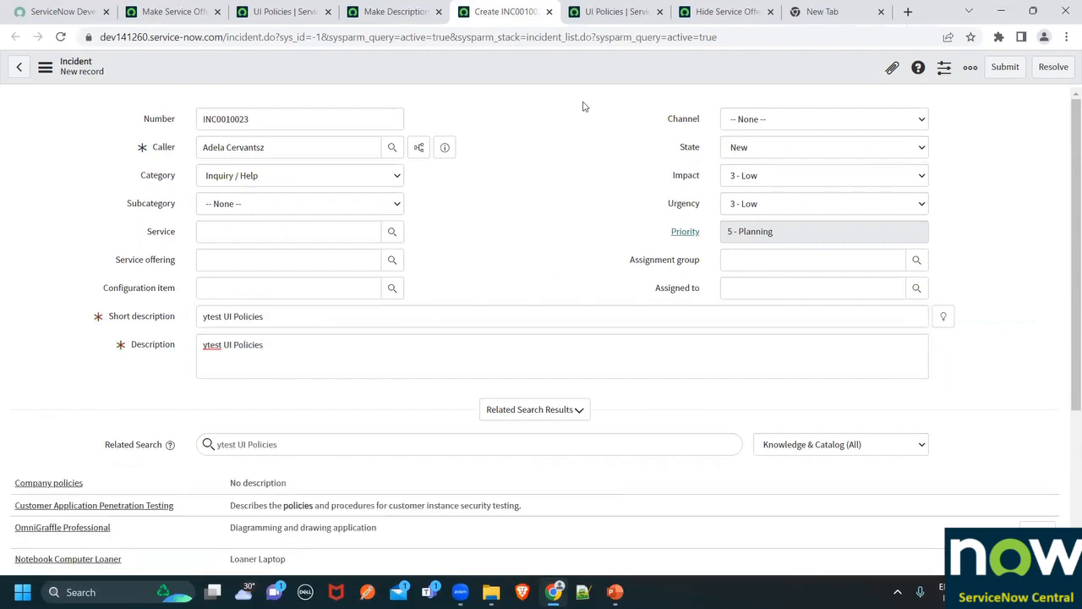
Save the new incident, accepting the save confirmation and the welcome alert
right_click(548, 75)
click(560, 81)
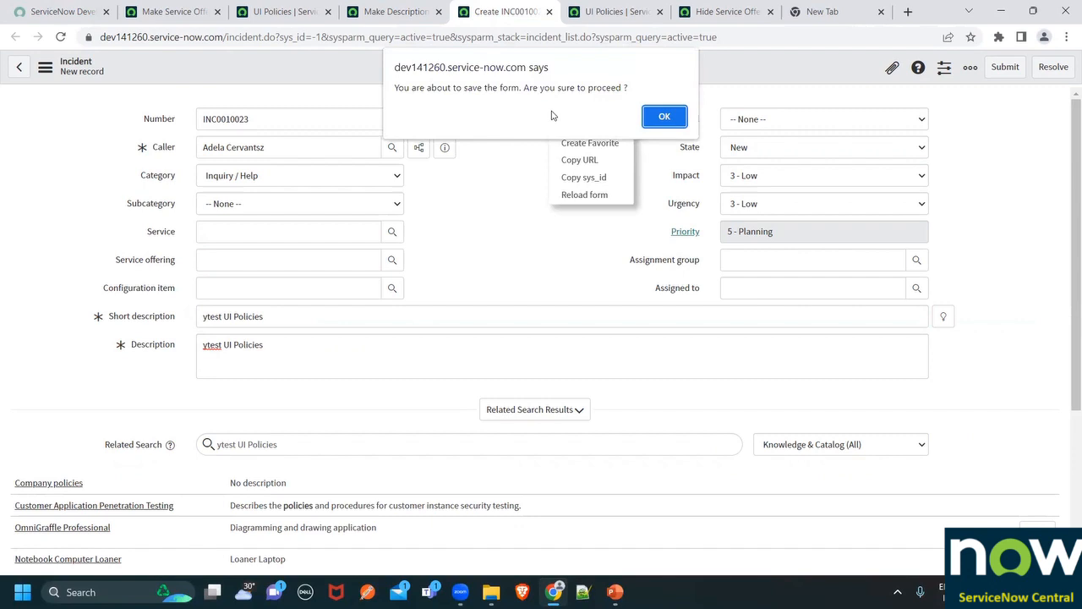
click(665, 114)
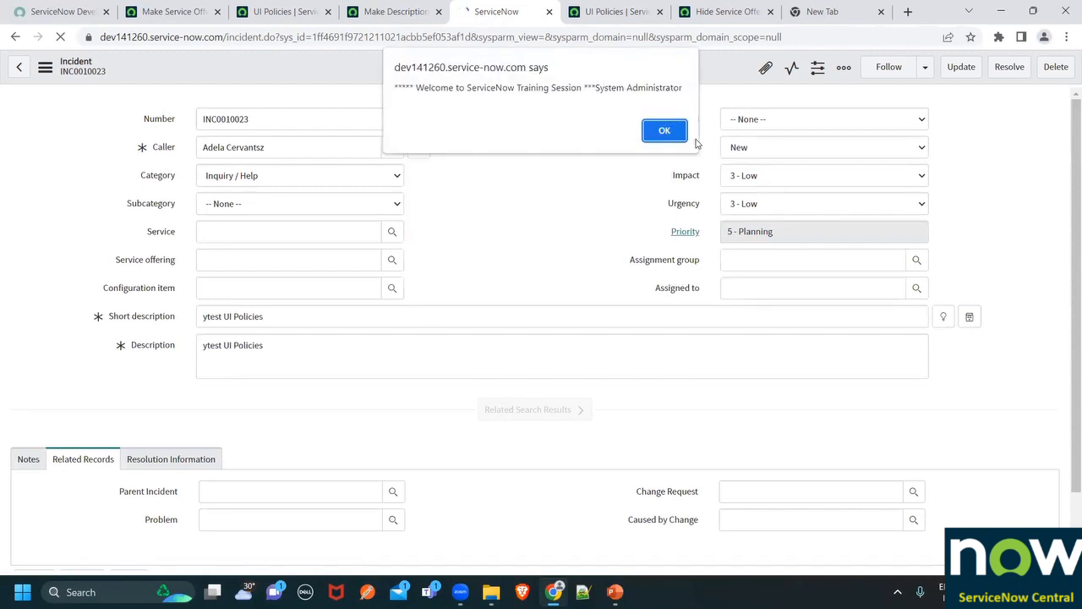
click(664, 131)
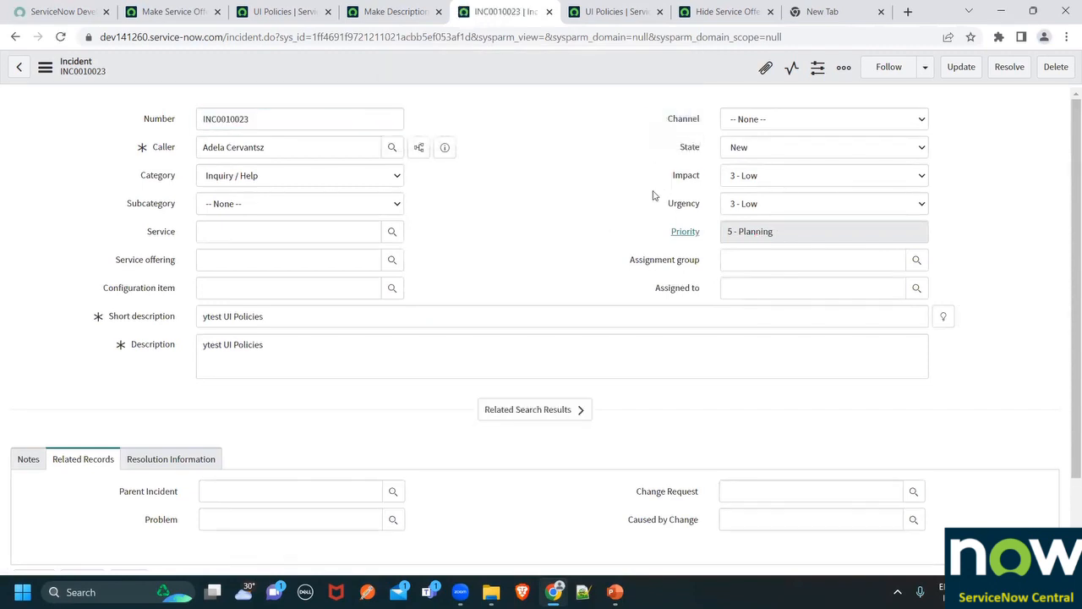
Test the Service offering field by switching the incident's State to In Progress, On Hold and back to In Progress
click(760, 156)
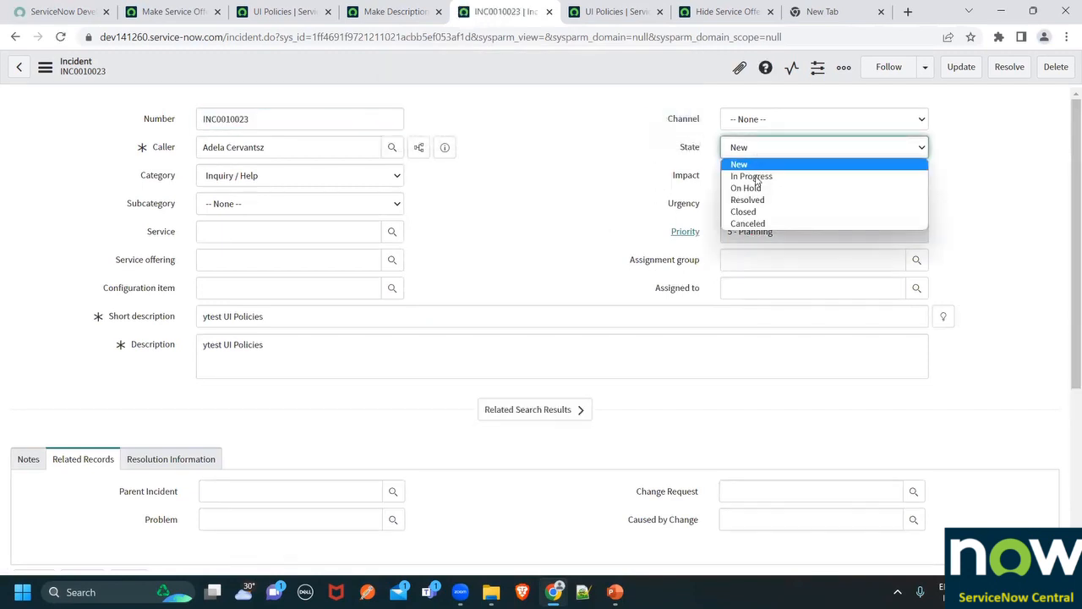
click(756, 175)
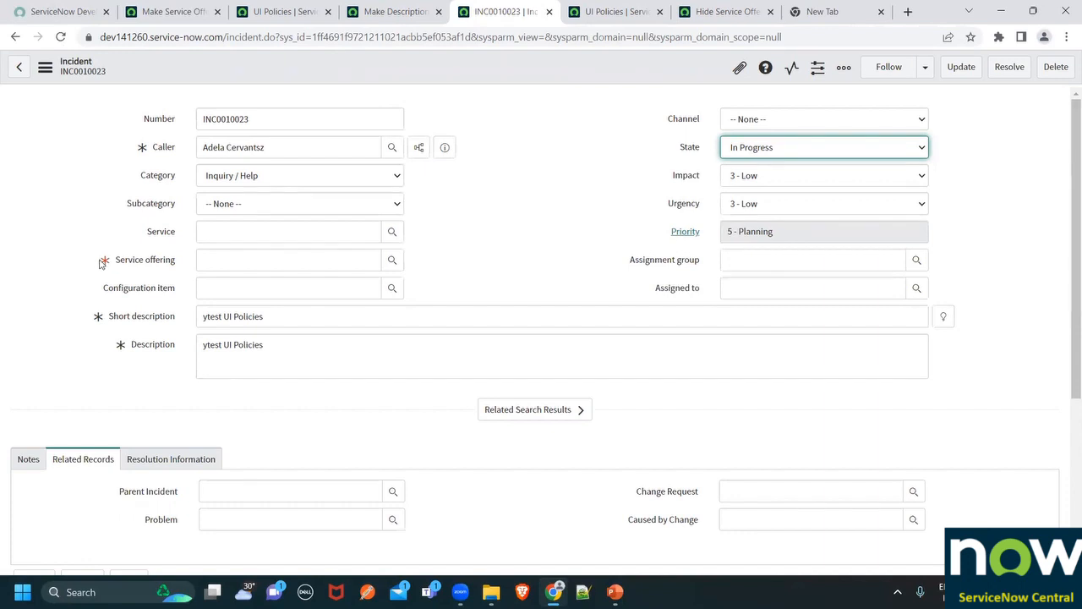
click(735, 158)
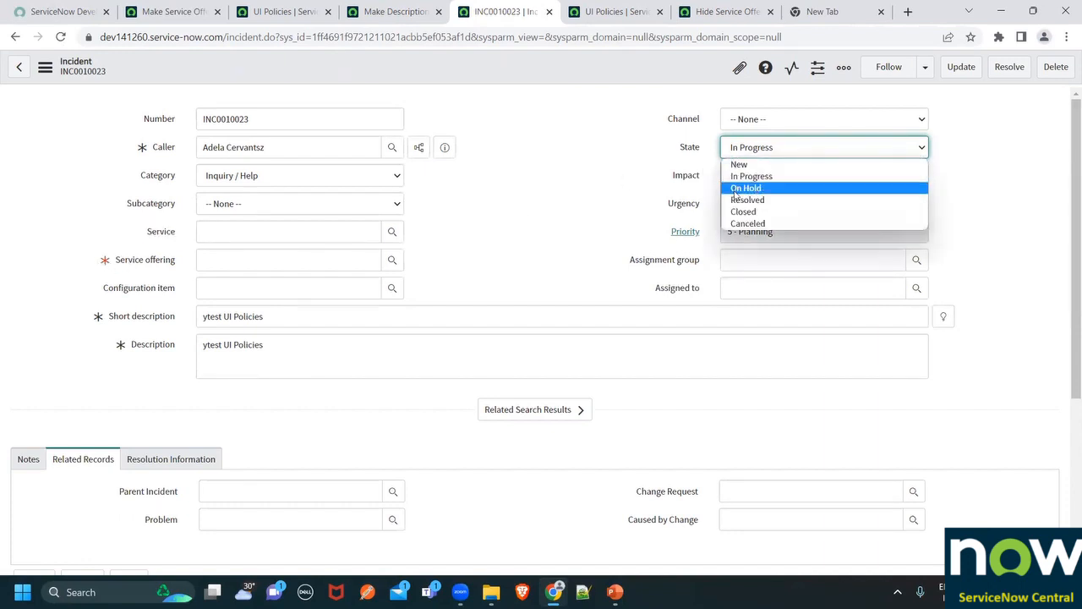
click(746, 188)
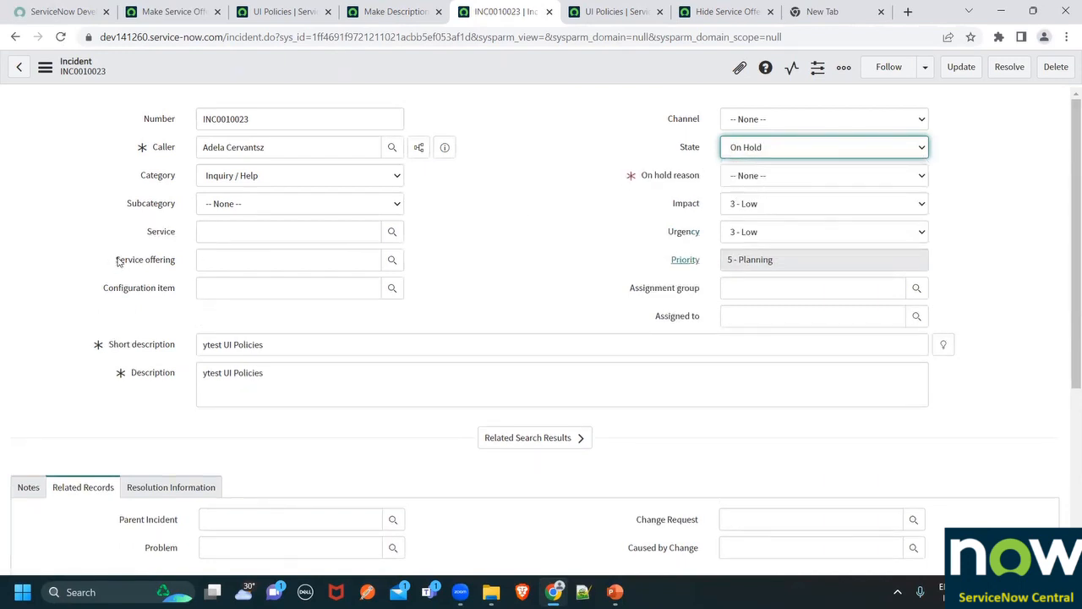
click(734, 147)
click(745, 174)
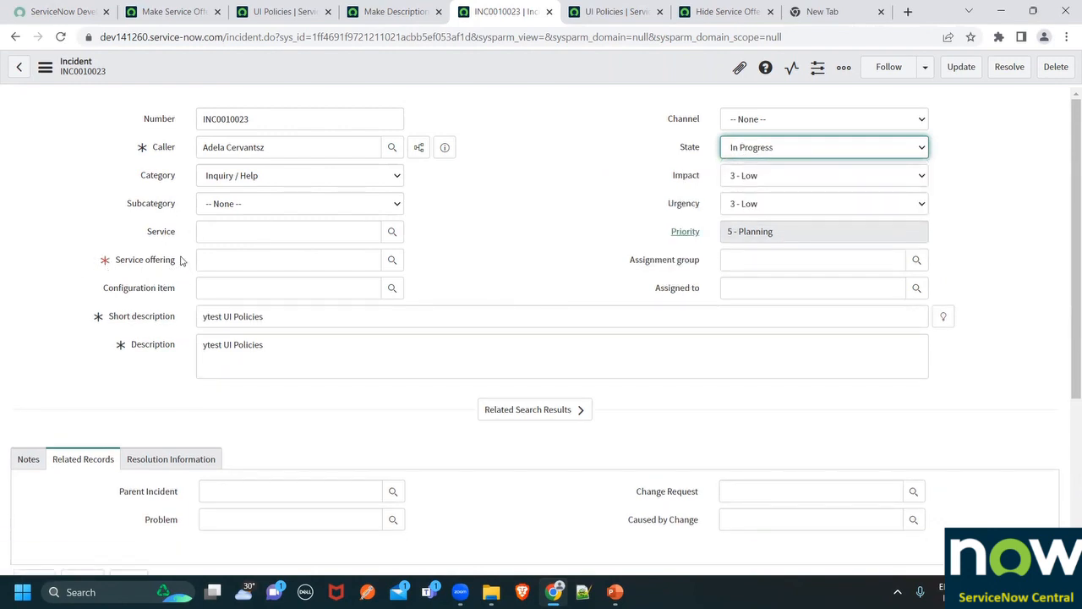
Try to save the In Progress incident without a Service offering, and check the Service offering lookup
right_click(454, 75)
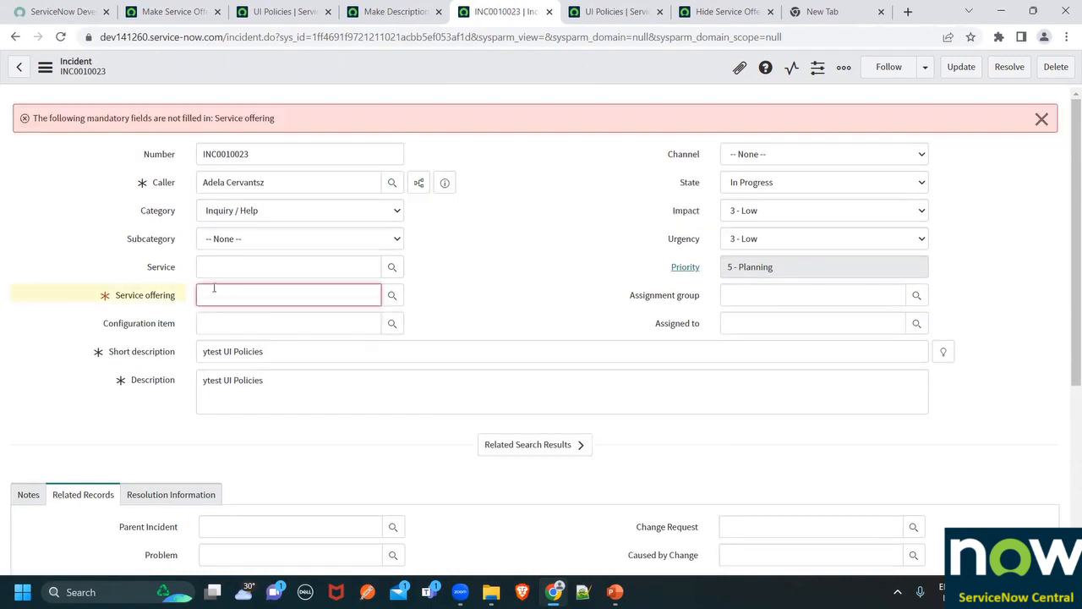
click(391, 295)
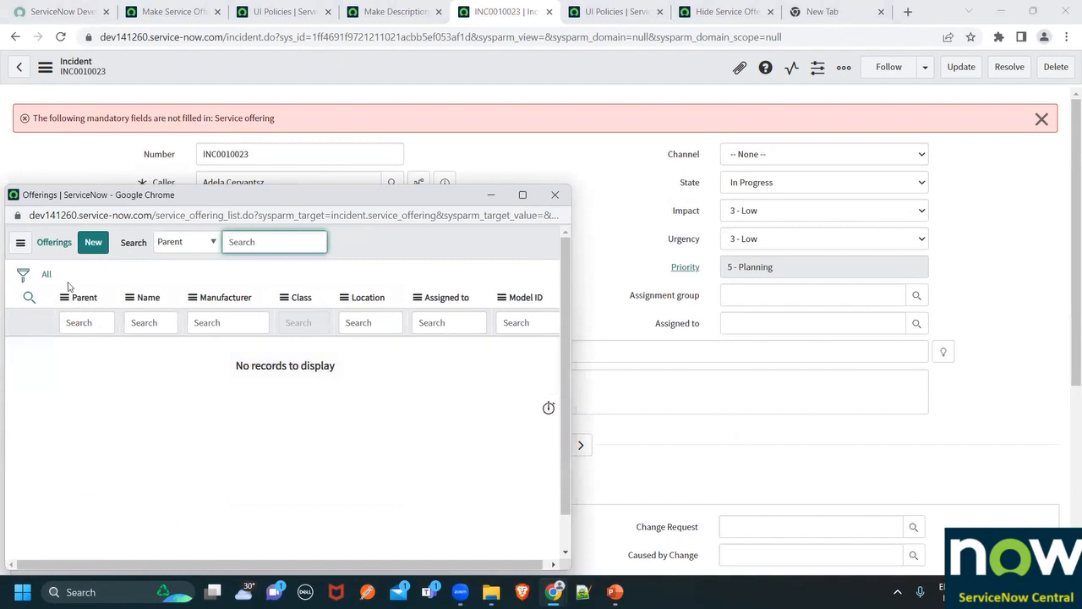
click(555, 196)
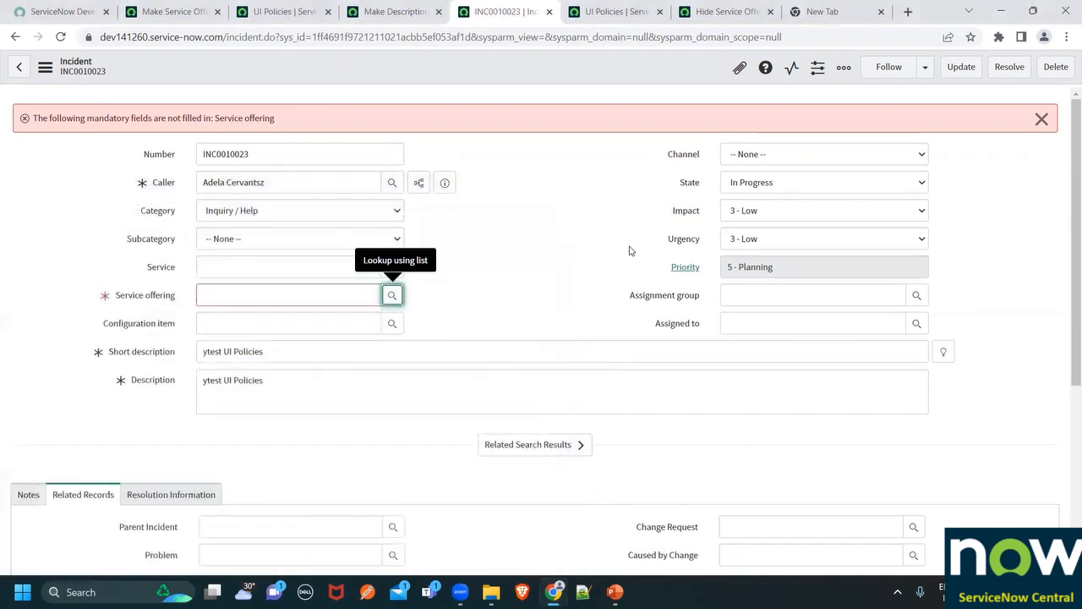
Set the incident's State back to New and reload the form
click(735, 183)
click(742, 213)
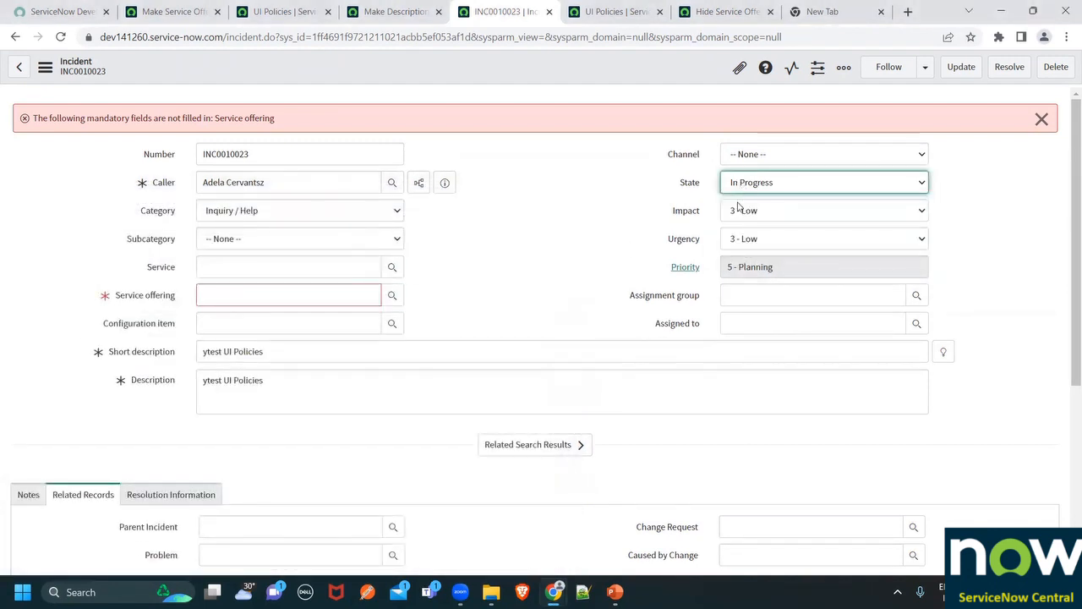
click(755, 185)
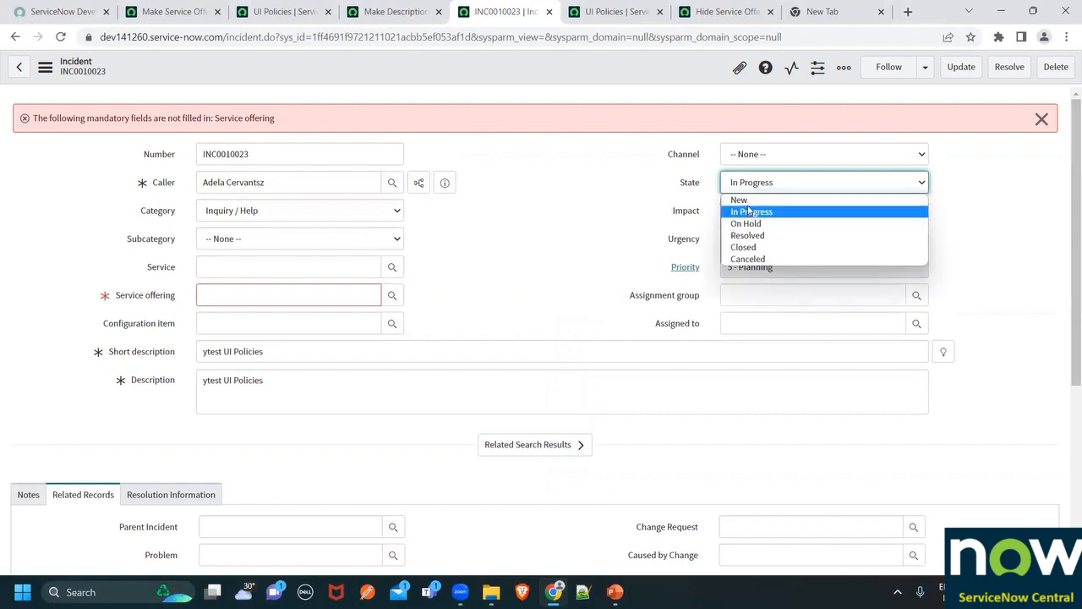
click(740, 200)
right_click(410, 70)
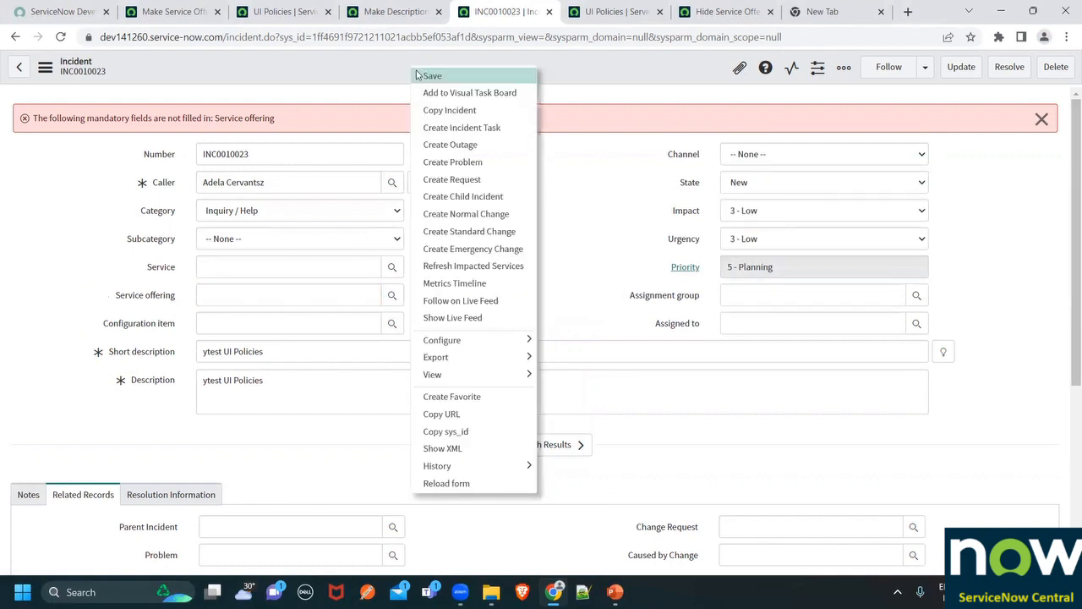
click(431, 481)
click(660, 117)
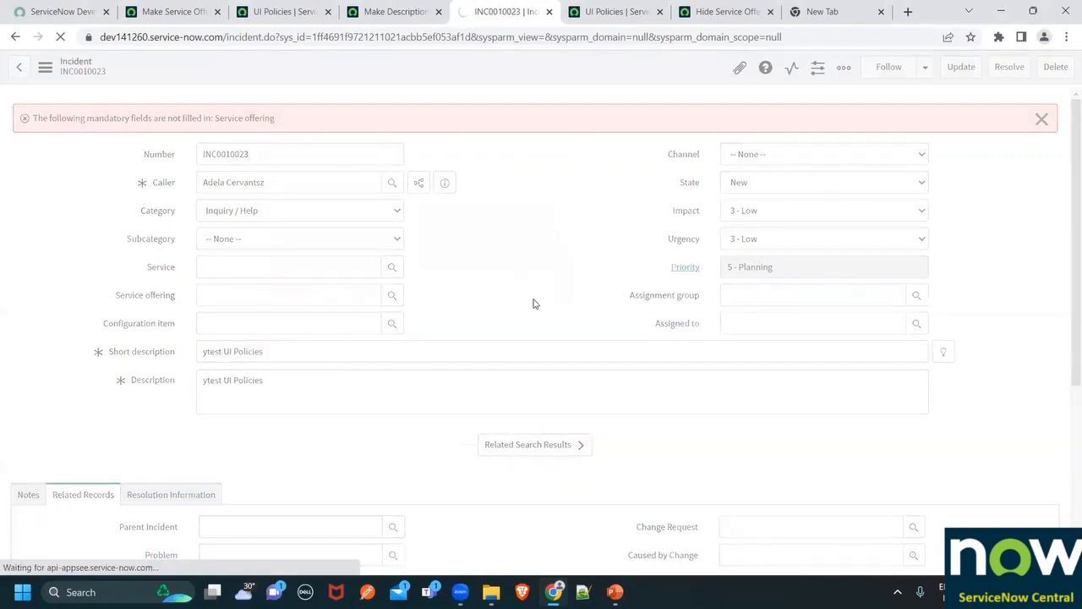
Examine the Hide Service Offering policy's condition and policy action
key(ctrl+Tab)
key(ctrl+Tab)
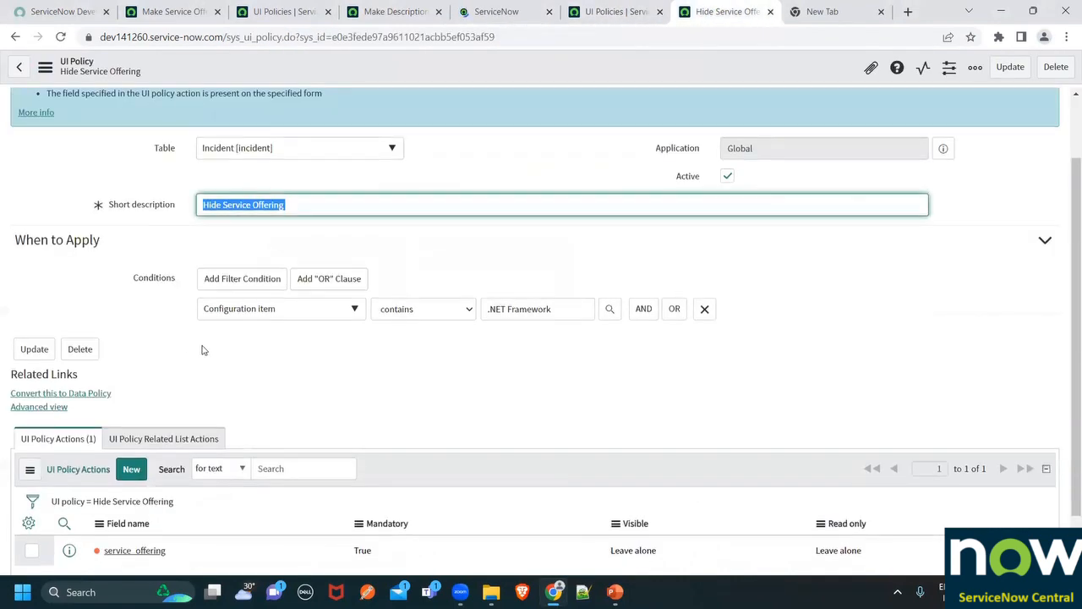
scroll(204, 350, down, 1)
scroll(270, 343, up, 2)
Close the unfiltered UI Policies list and the Make Description Mandatory policy, and dismiss the incident's welcome alert
click(247, 7)
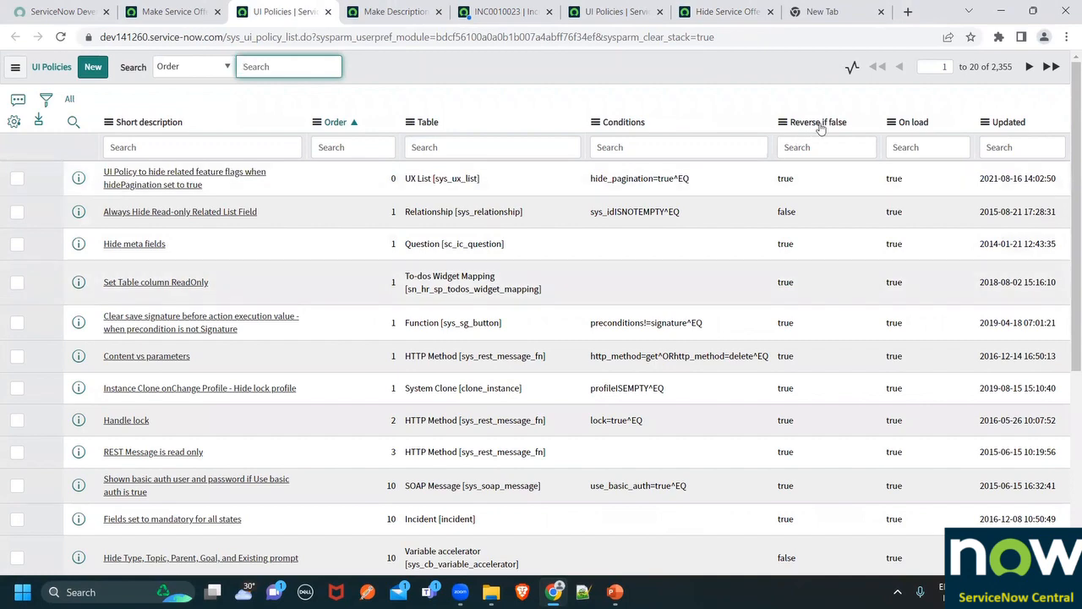
click(1009, 124)
right_click(1010, 127)
click(832, 193)
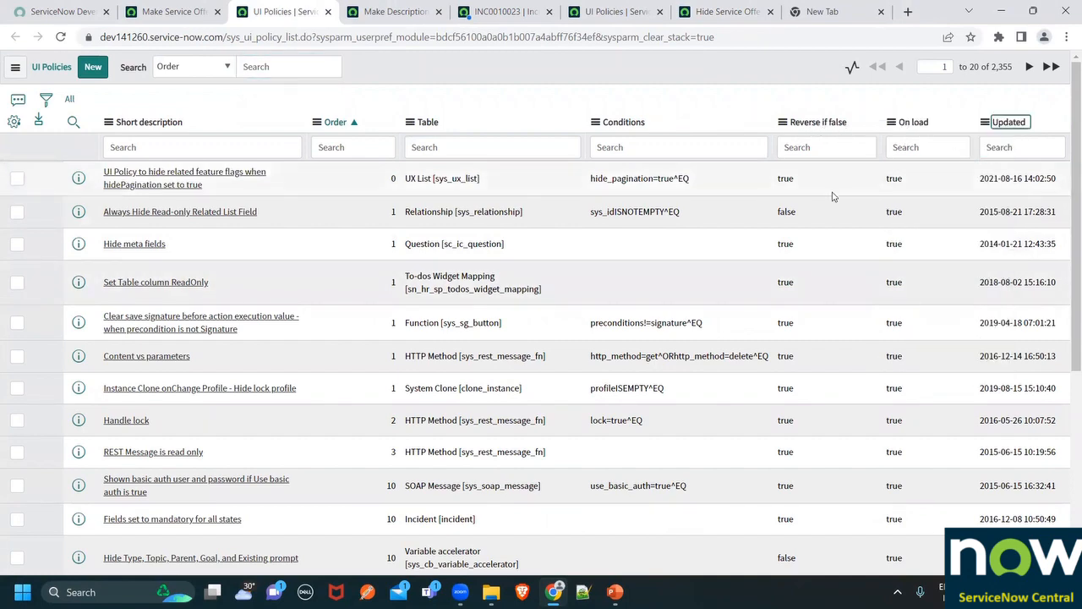
click(327, 13)
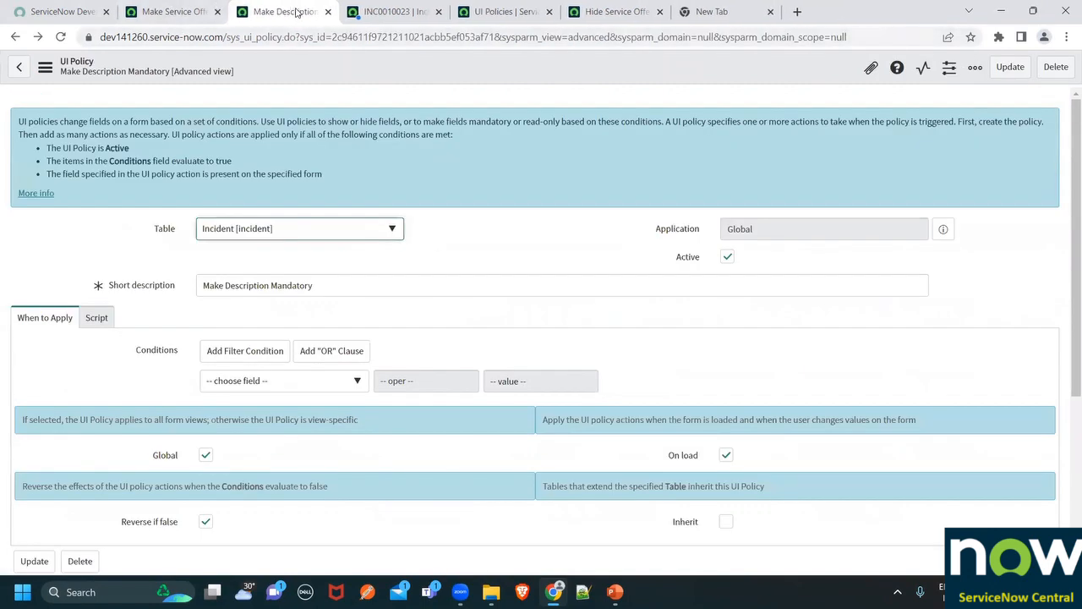
click(327, 12)
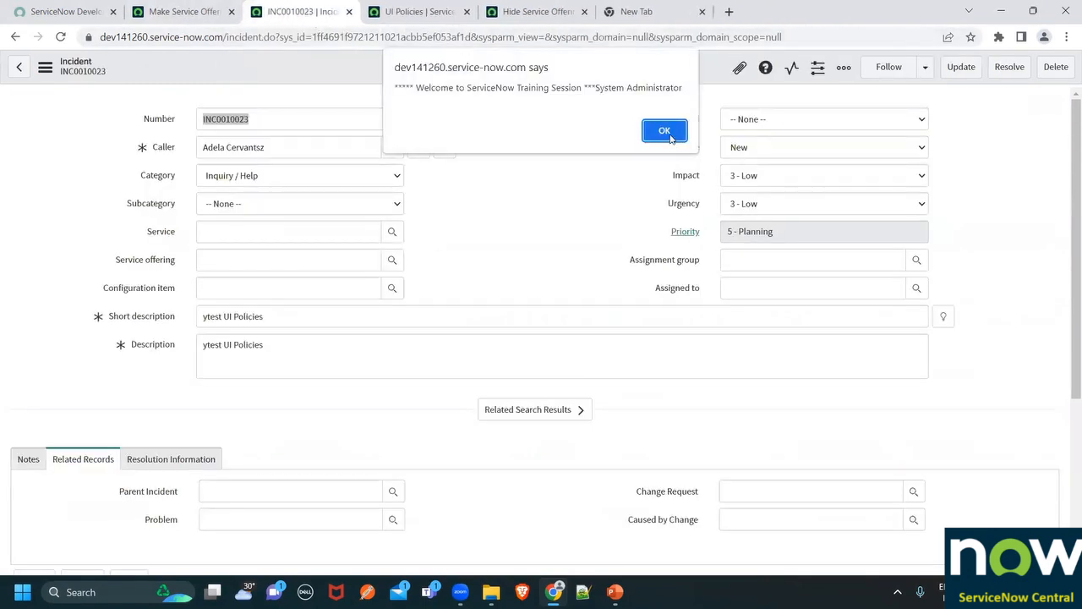
click(656, 131)
Sort the UI Policies list filtered to the Incident table by Updated, newest first
click(211, 12)
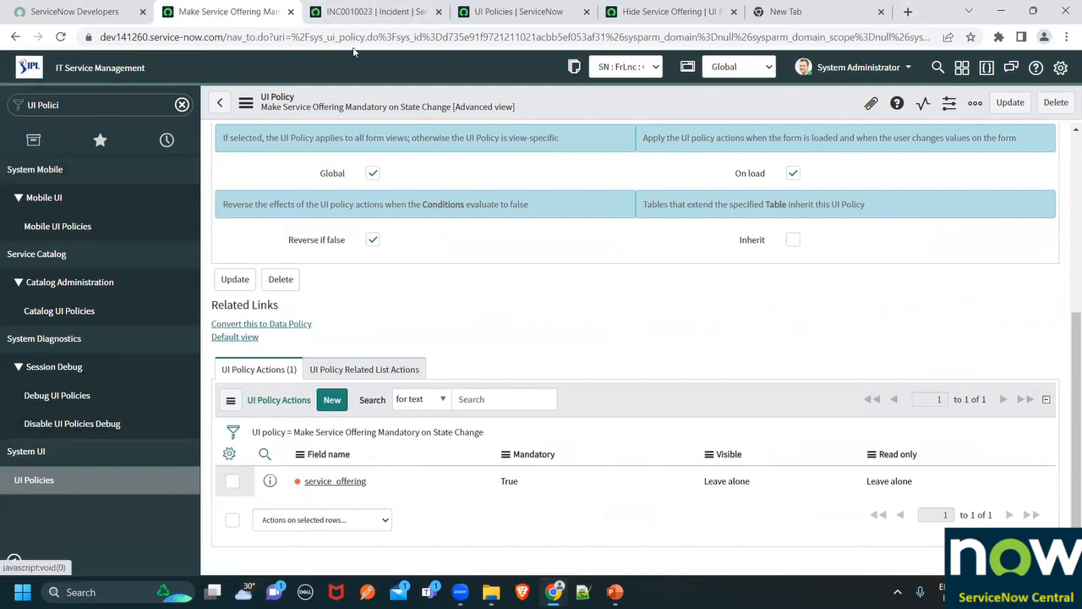
click(365, 13)
click(528, 13)
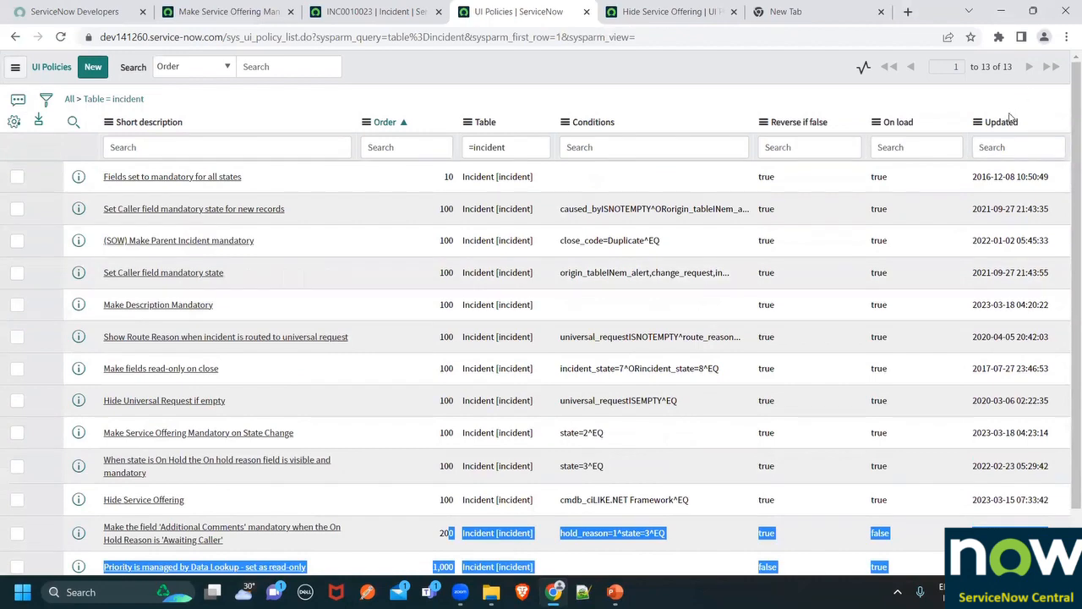
right_click(1001, 124)
key(Escape)
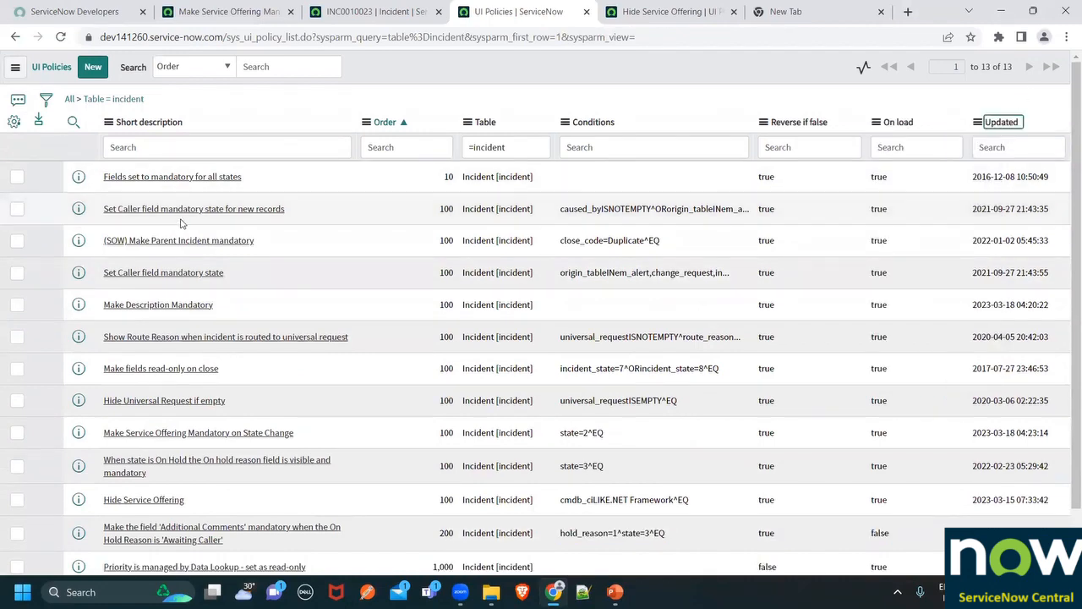
Open the Make Service Offering Mandatory on State Change and Make Description Mandatory policies in separate browser tabs, and close the Hide Service Offering policy
middle_click(53, 177)
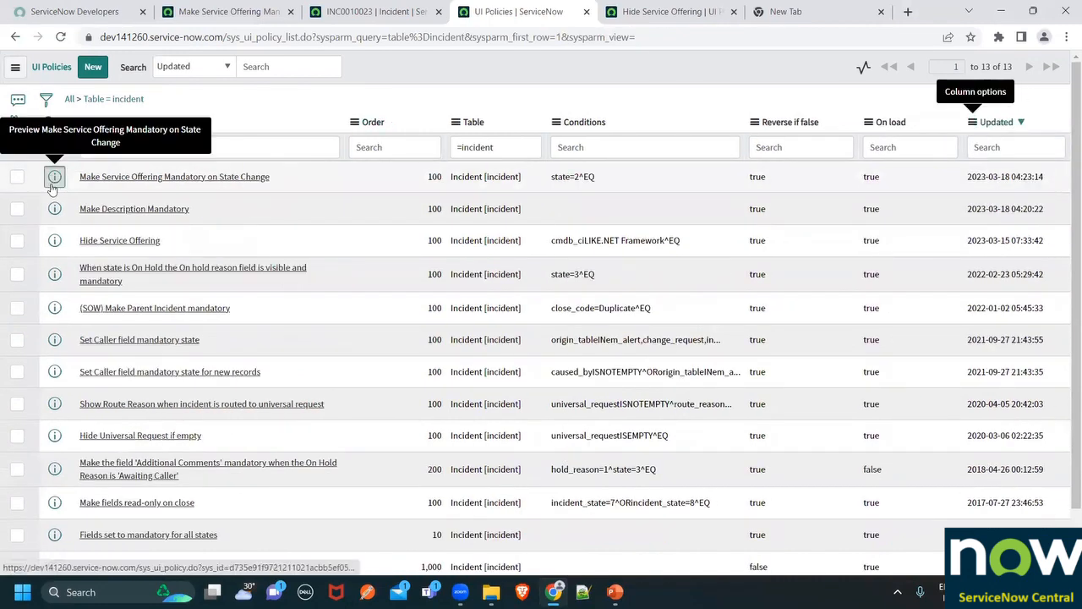
middle_click(53, 215)
click(493, 10)
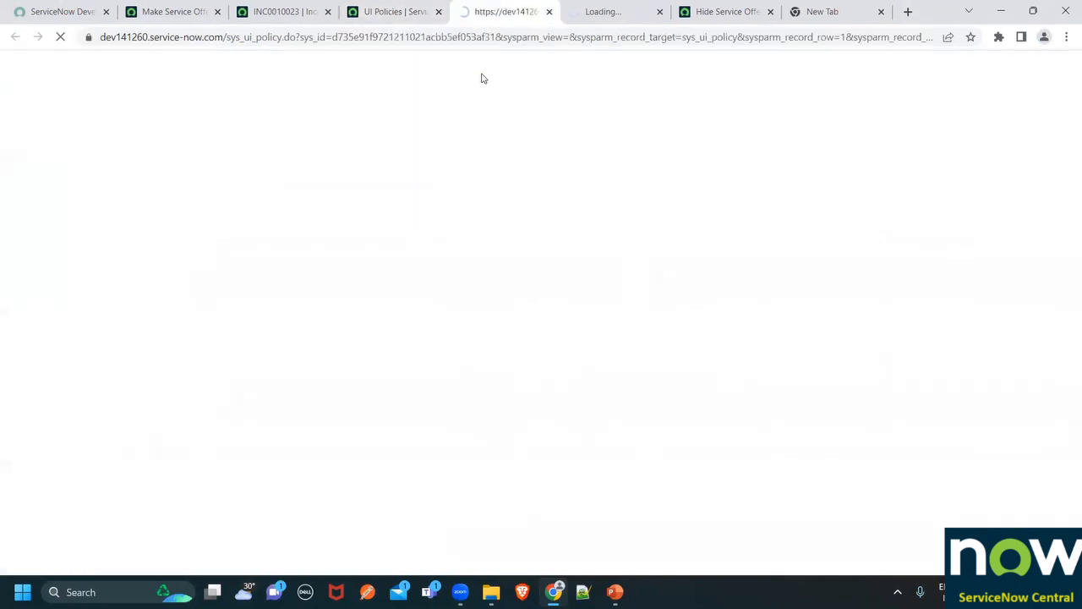
click(583, 11)
click(686, 4)
click(770, 11)
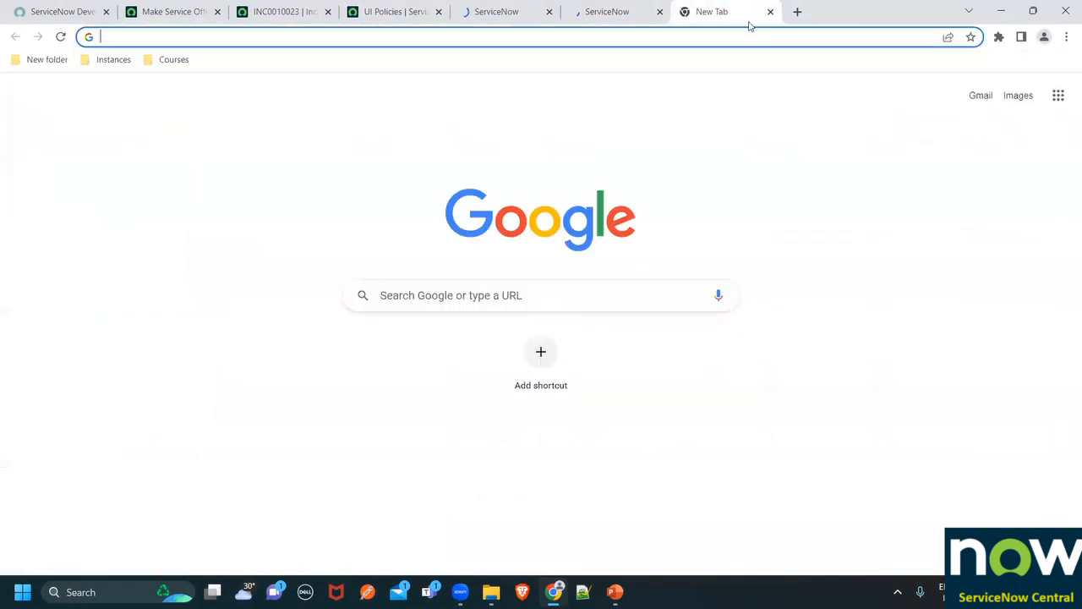
Examine the condition and policy action of the Make Service Offering Mandatory on State Change policy
click(524, 6)
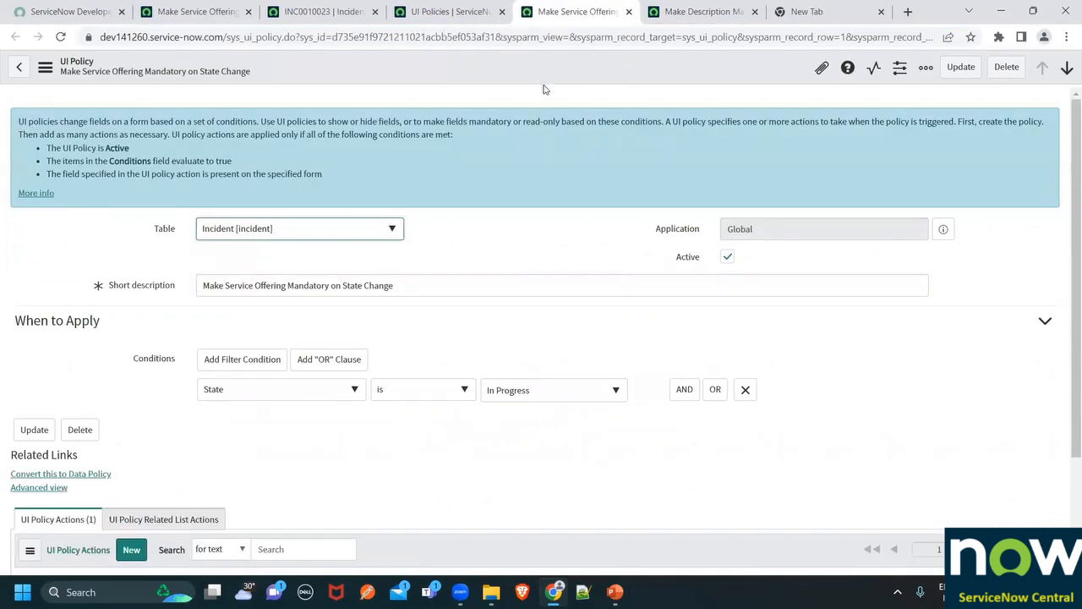
scroll(422, 330, down, 2)
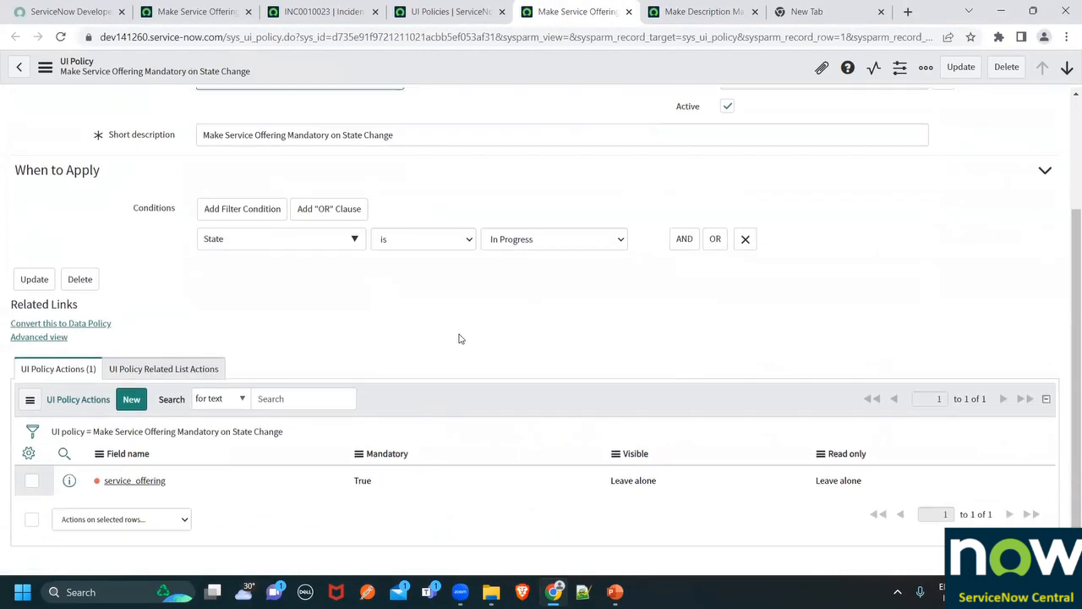
scroll(460, 338, up, 2)
scroll(468, 339, down, 1)
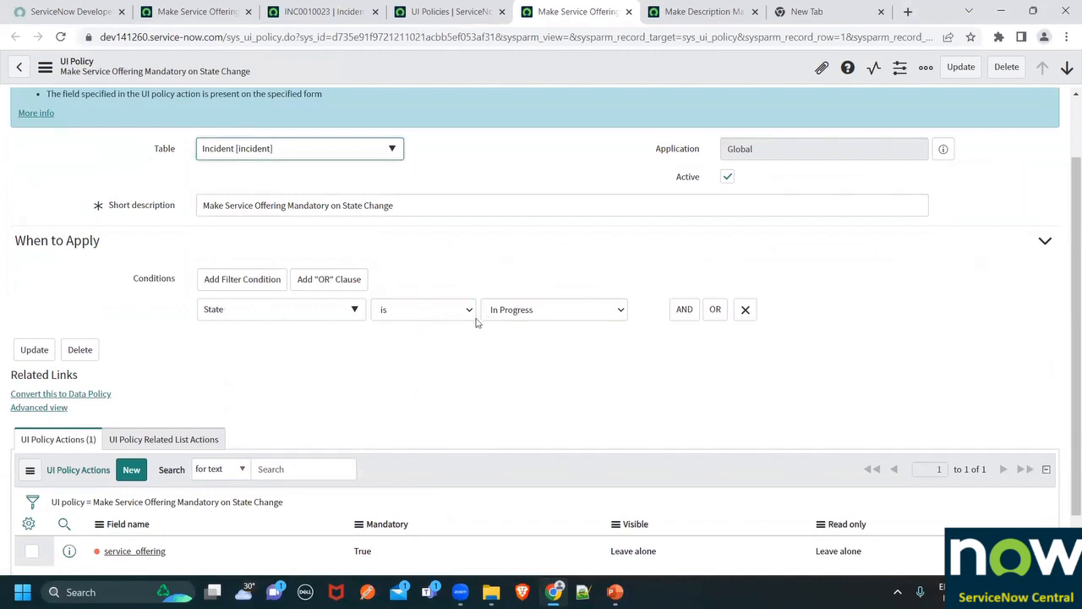
Set the saved incident's State to In Progress and check the Service offering field's mandatory marker
click(323, 11)
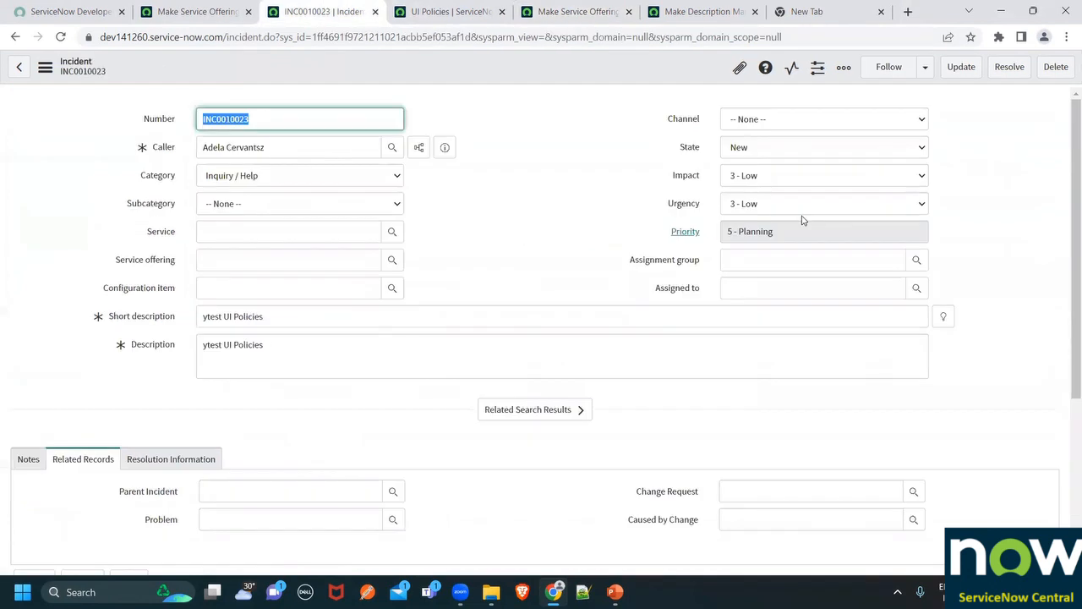
click(755, 151)
click(748, 175)
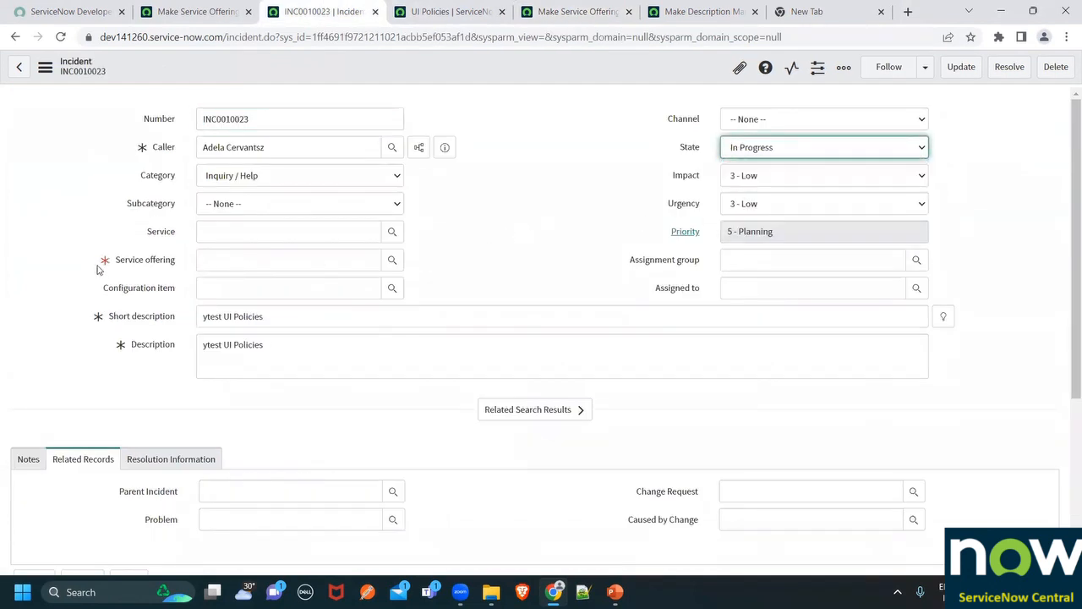
drag(98, 269, 189, 268)
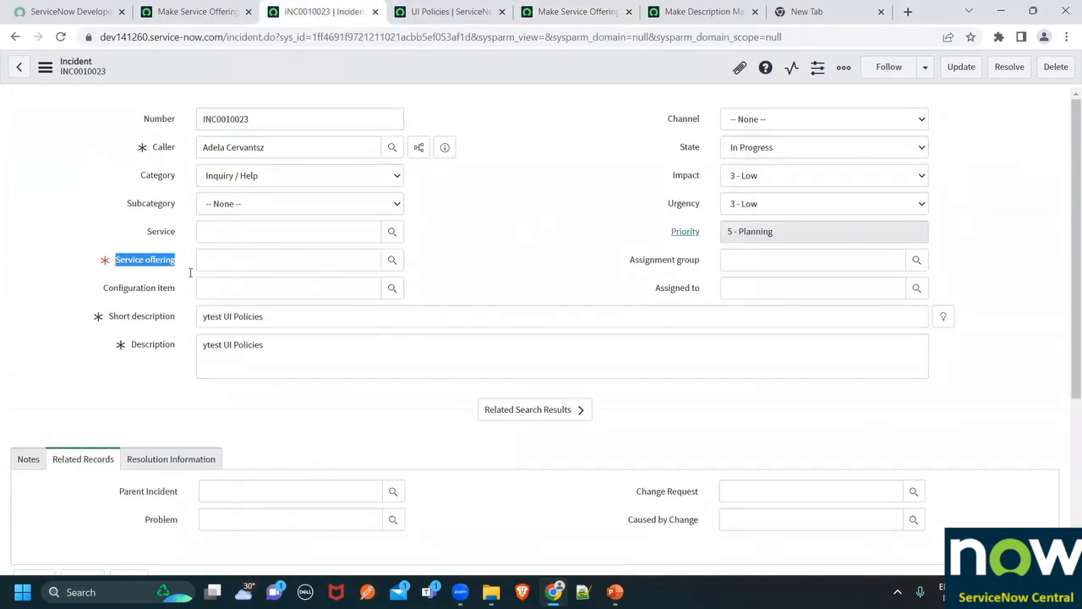
Compare the incident's behaviour with the State condition and service_offering action in the Make Service Offering Mandatory on State Change policy
click(451, 11)
click(578, 12)
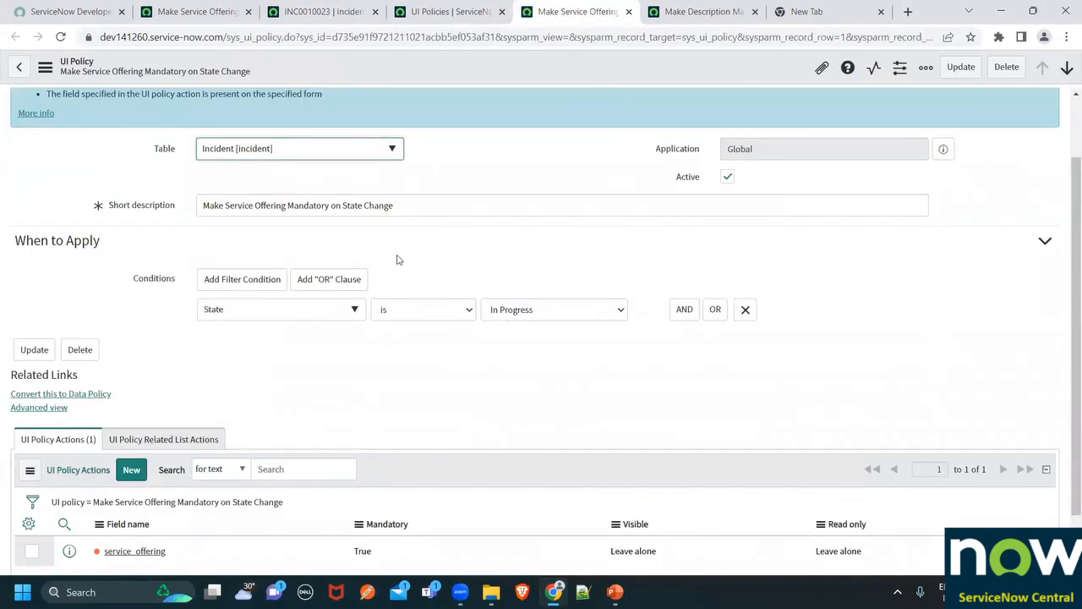
scroll(347, 423, down, 2)
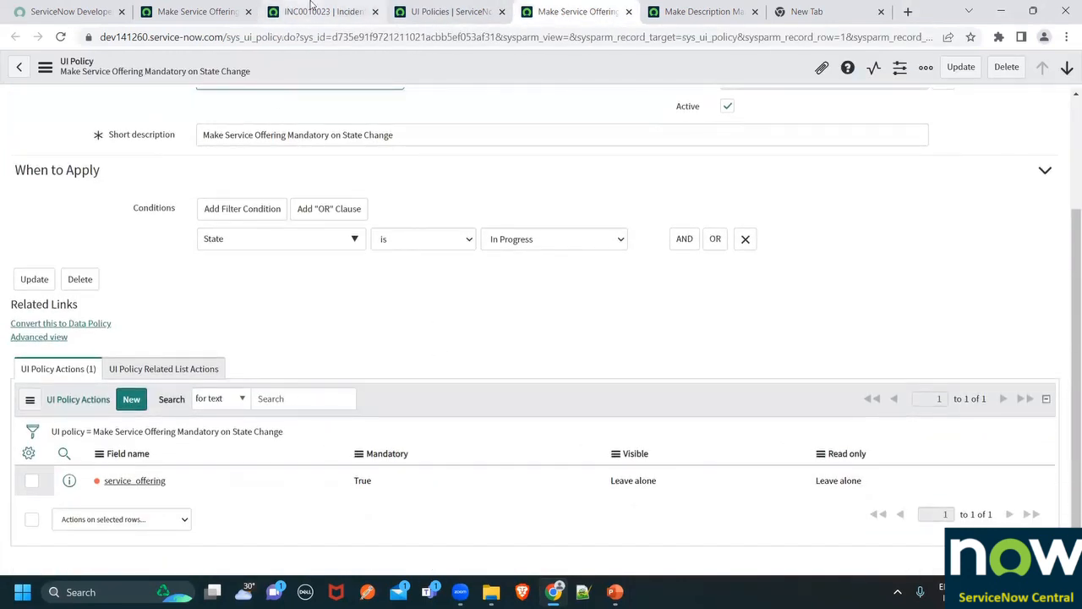
Set the incident's State to New to check the Service offering field's mandatory marker
click(311, 6)
click(763, 151)
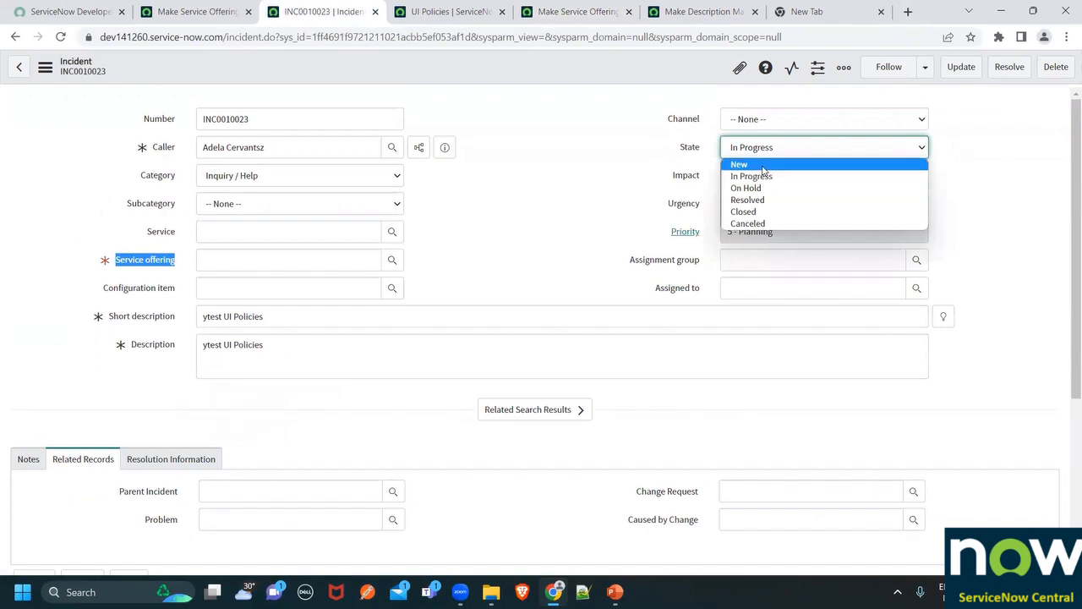
click(764, 165)
Examine the condition and the description action of the Make Description Mandatory policy, and collapse its When to Apply section
click(397, 8)
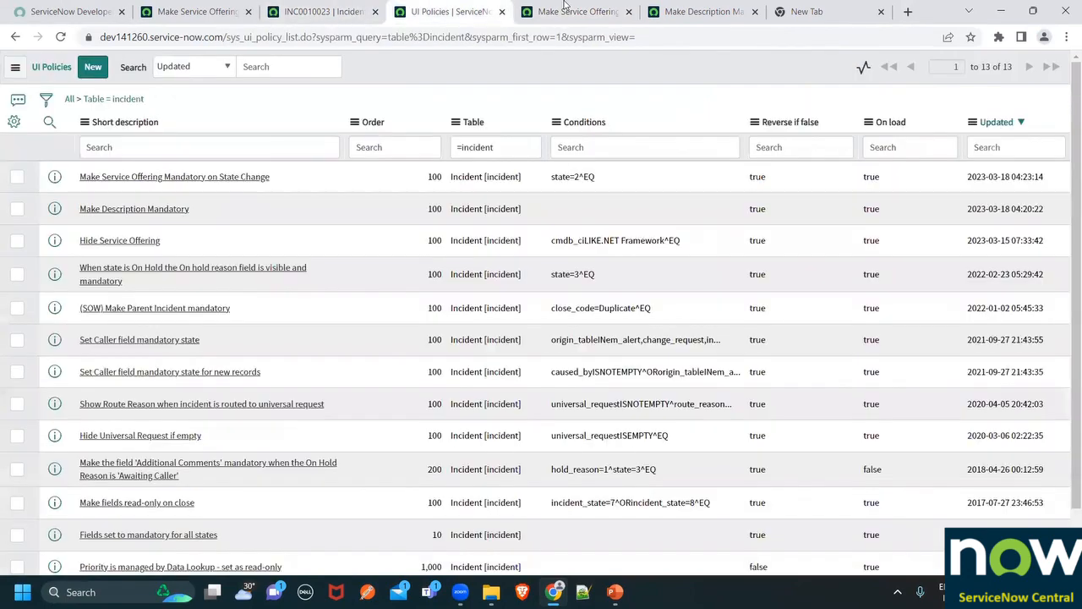
click(575, 11)
click(701, 11)
scroll(163, 303, down, 2)
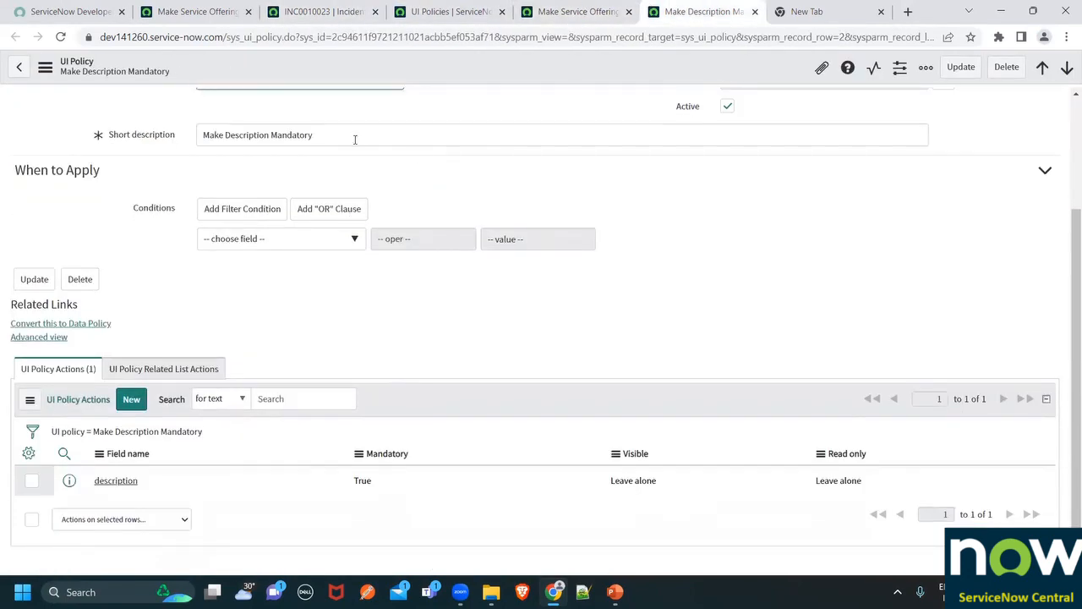
click(1045, 172)
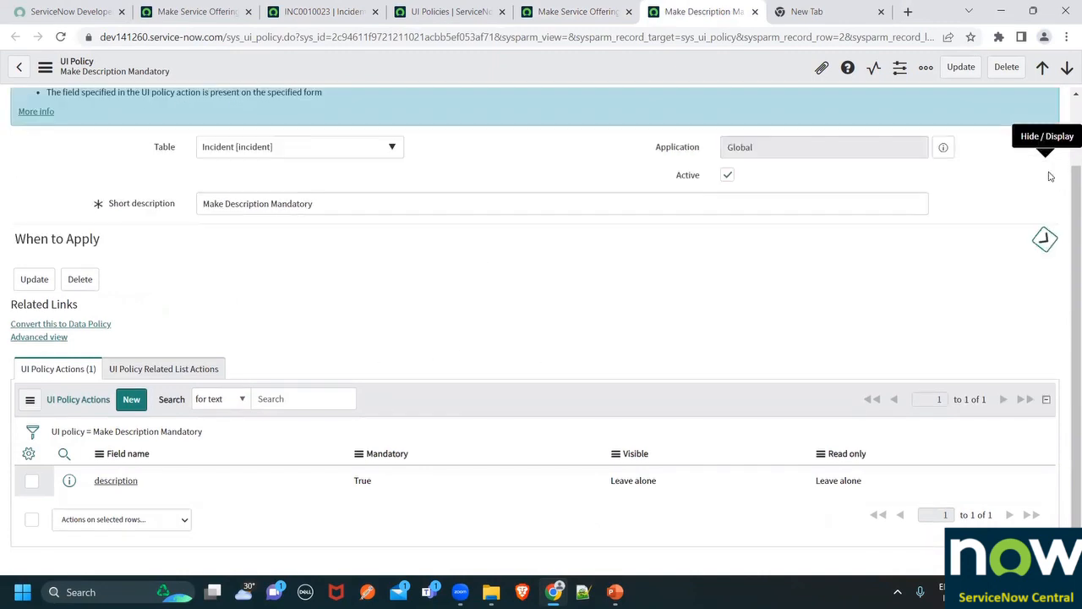
Set the incident's State to On Hold, followed by Canceled, to check the Description field's mandatory marker in each state
click(322, 12)
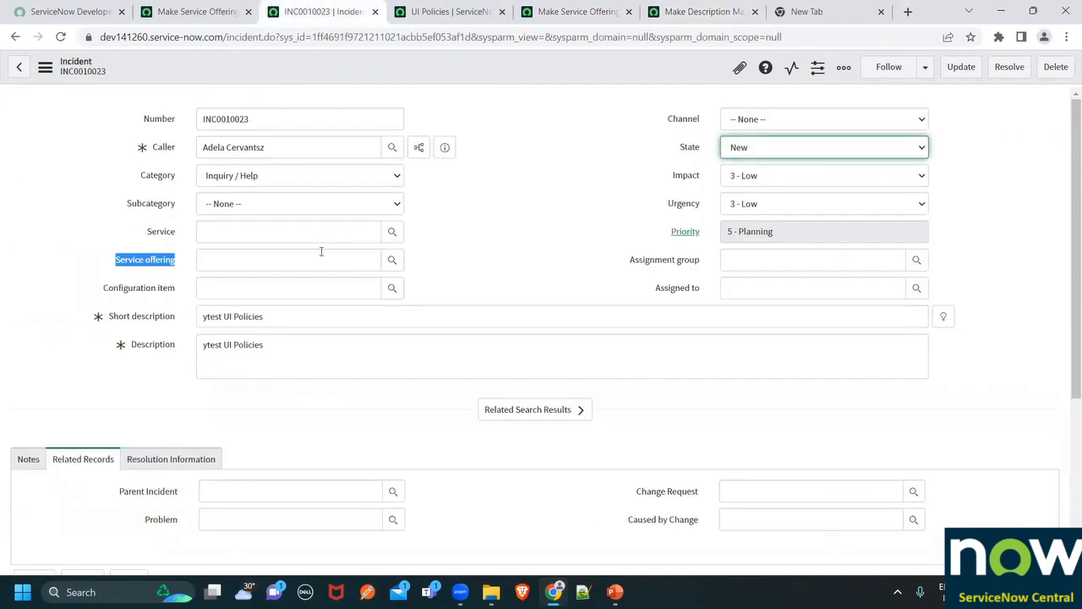
click(745, 150)
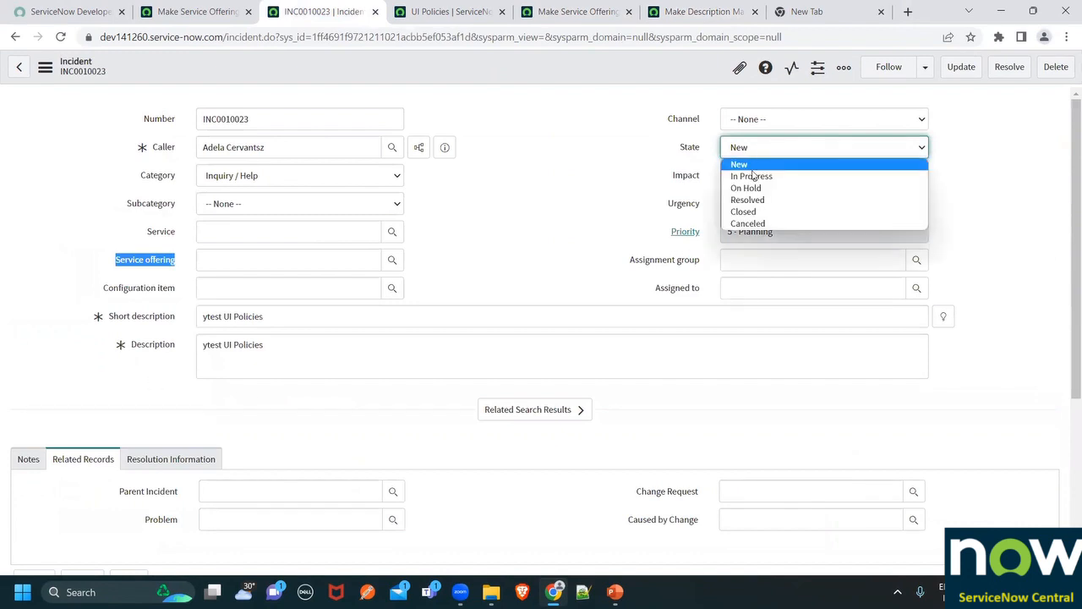
click(744, 187)
click(121, 377)
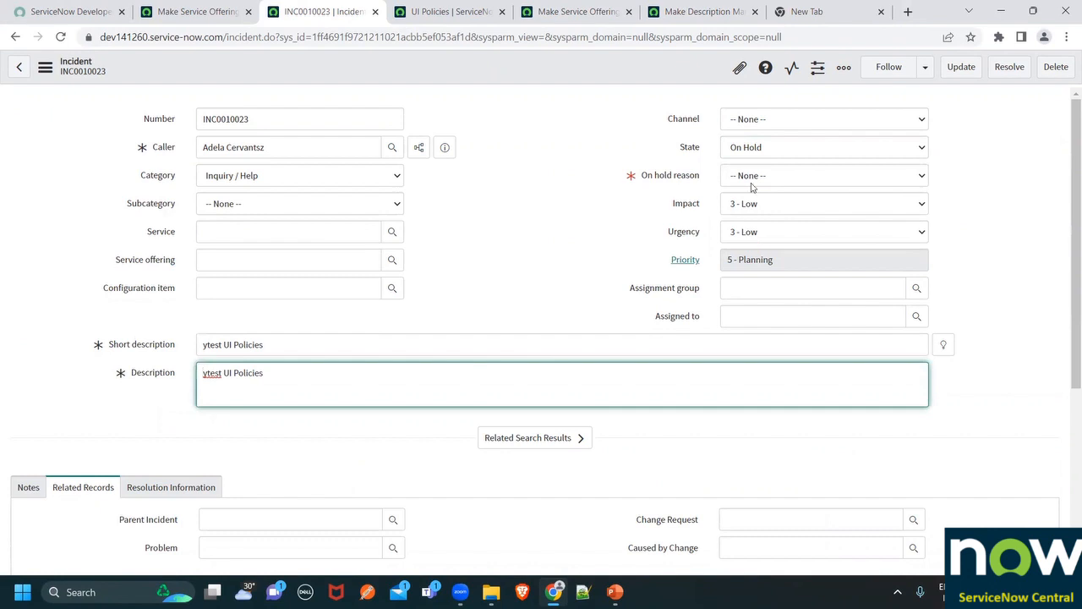
click(755, 151)
click(749, 223)
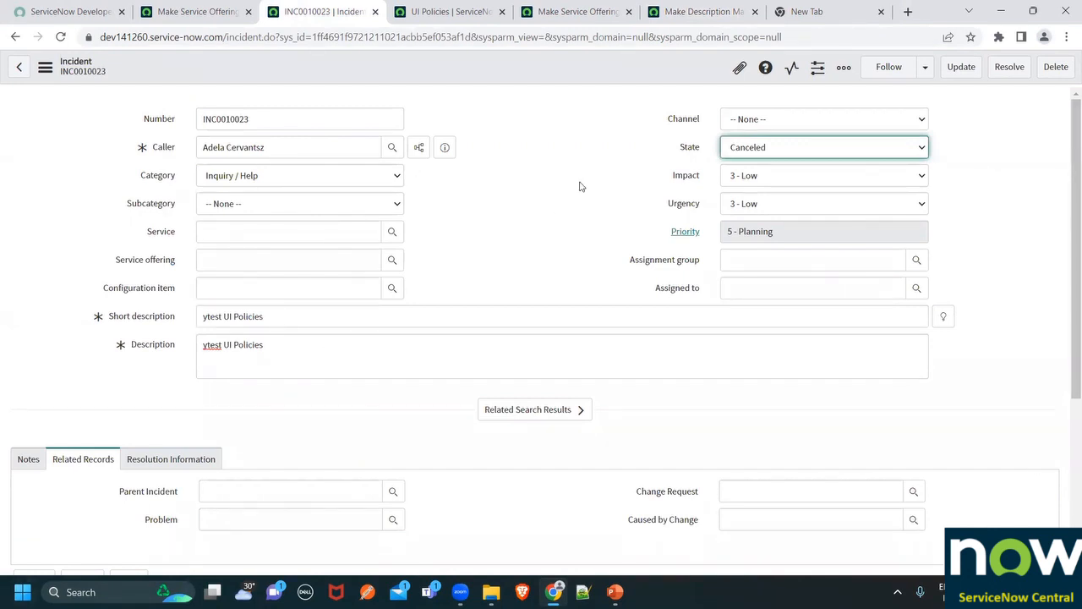
Create a new UI policy action for the Description field in the Make Service Offering Mandatory on State Change policy
click(679, 26)
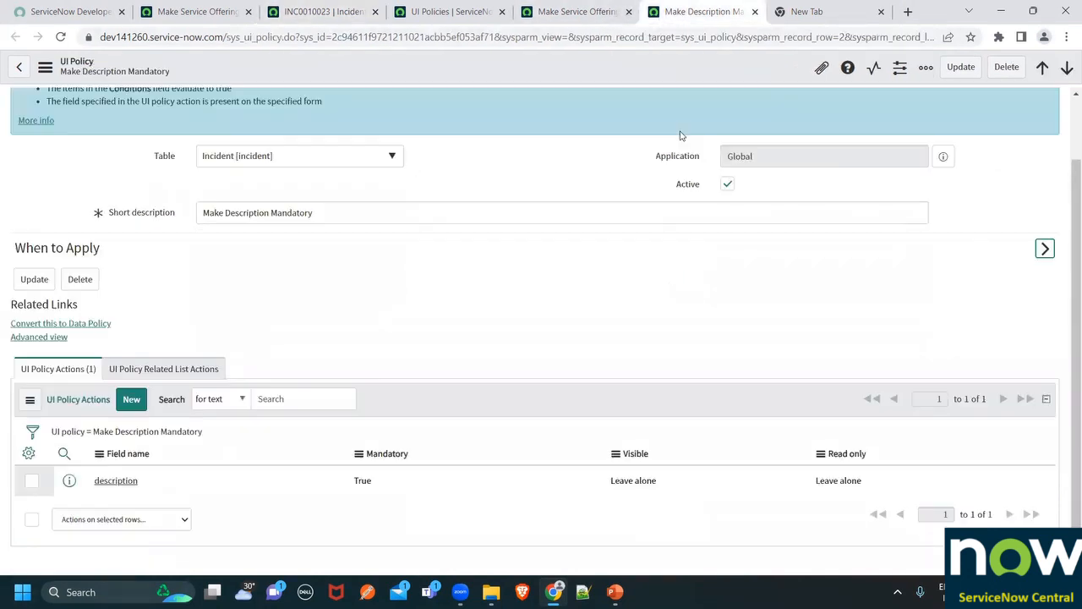
scroll(214, 378, up, 2)
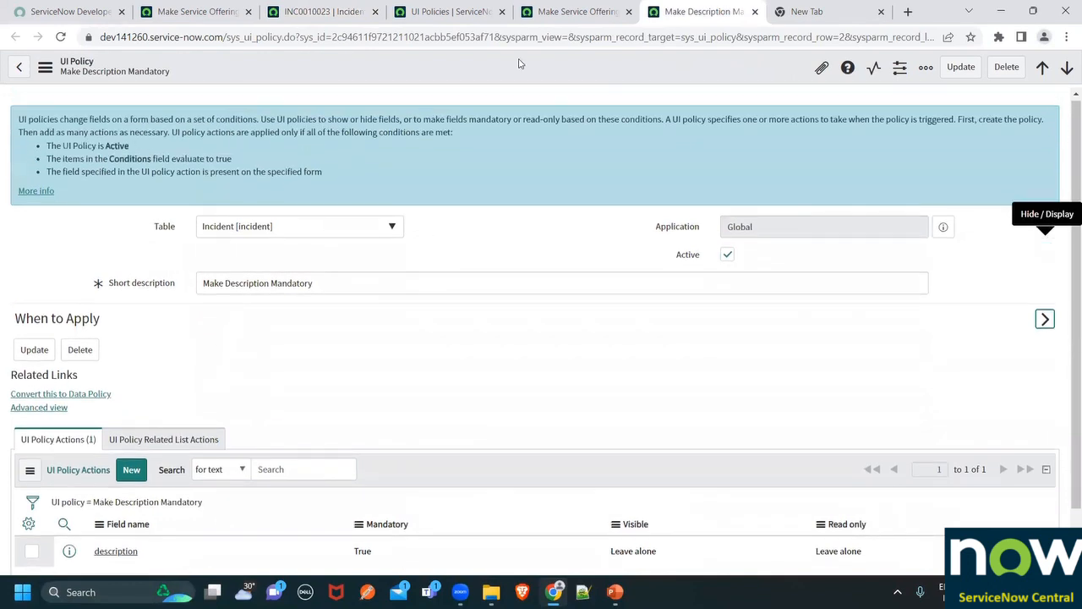
click(595, 14)
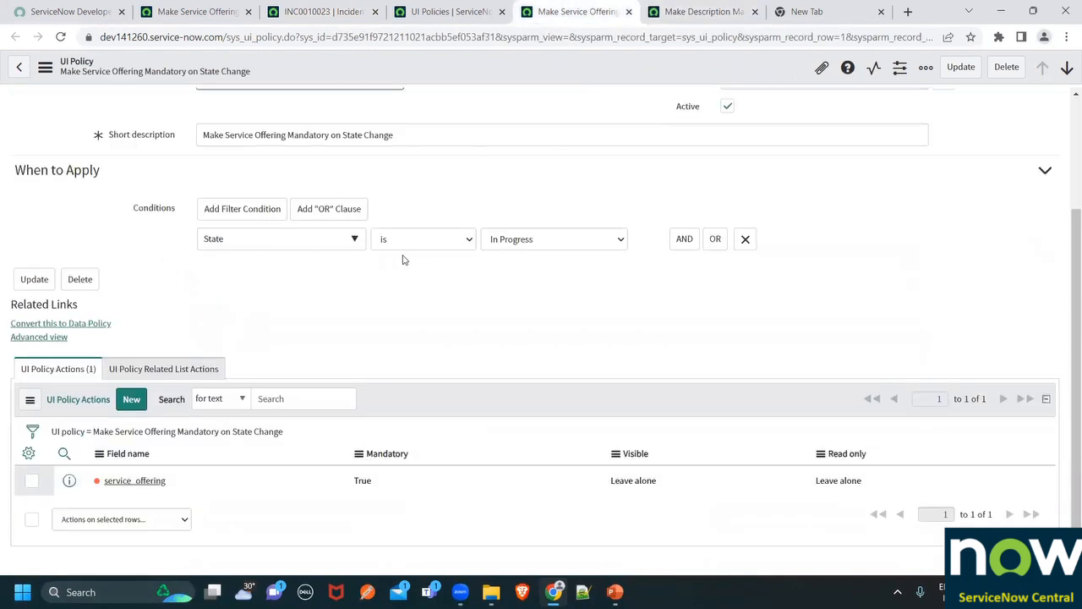
click(129, 406)
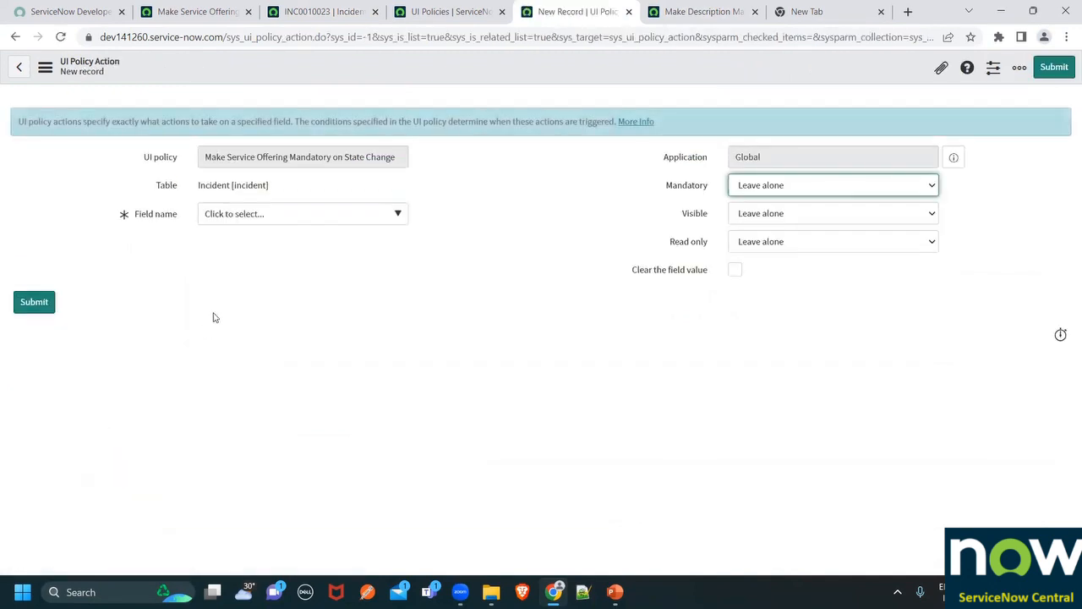
click(241, 219)
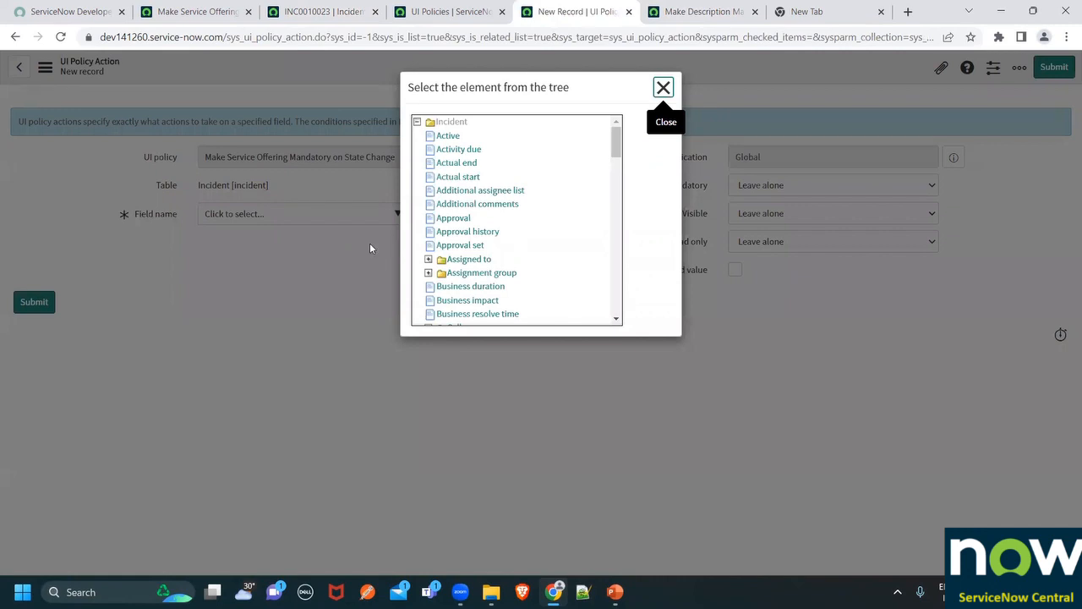
scroll(504, 247, down, 2)
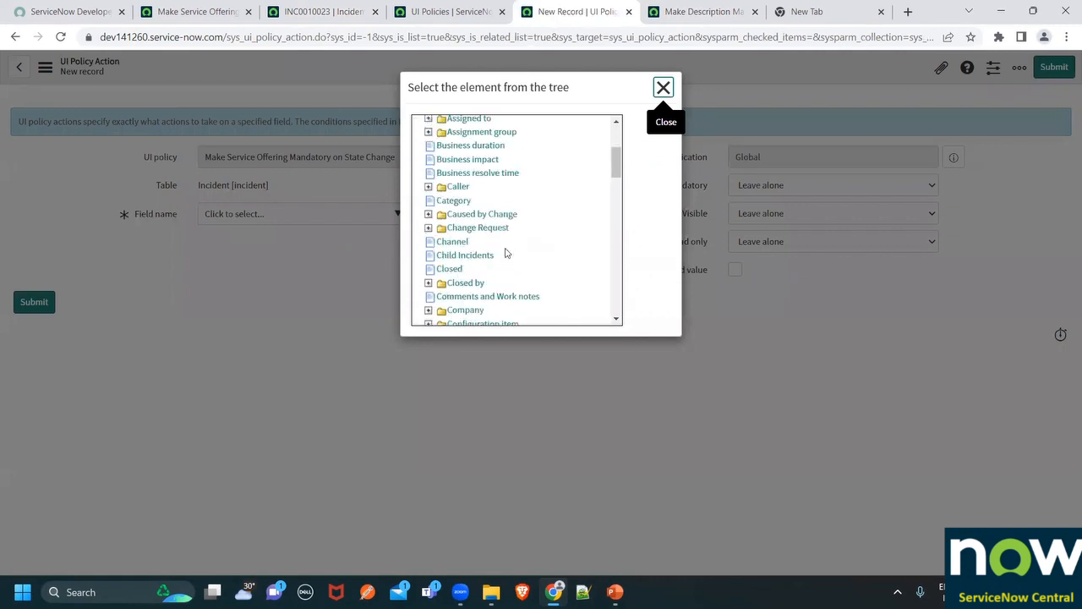
scroll(460, 245, up, 2)
scroll(461, 242, down, 2)
scroll(462, 243, down, 3)
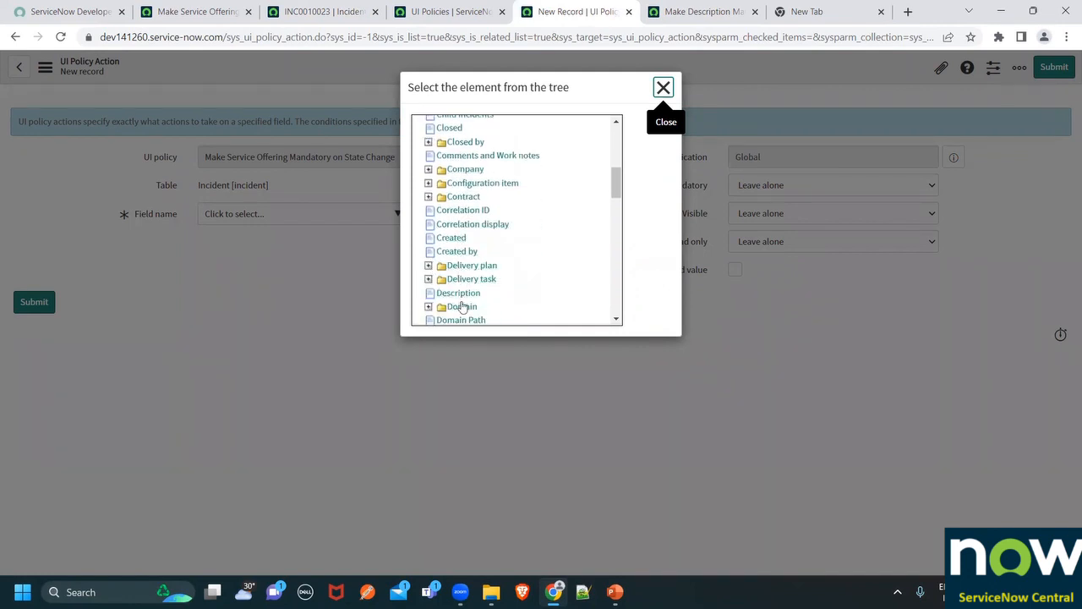
click(458, 294)
Set Read only to True for the Description policy action and save the record
click(781, 213)
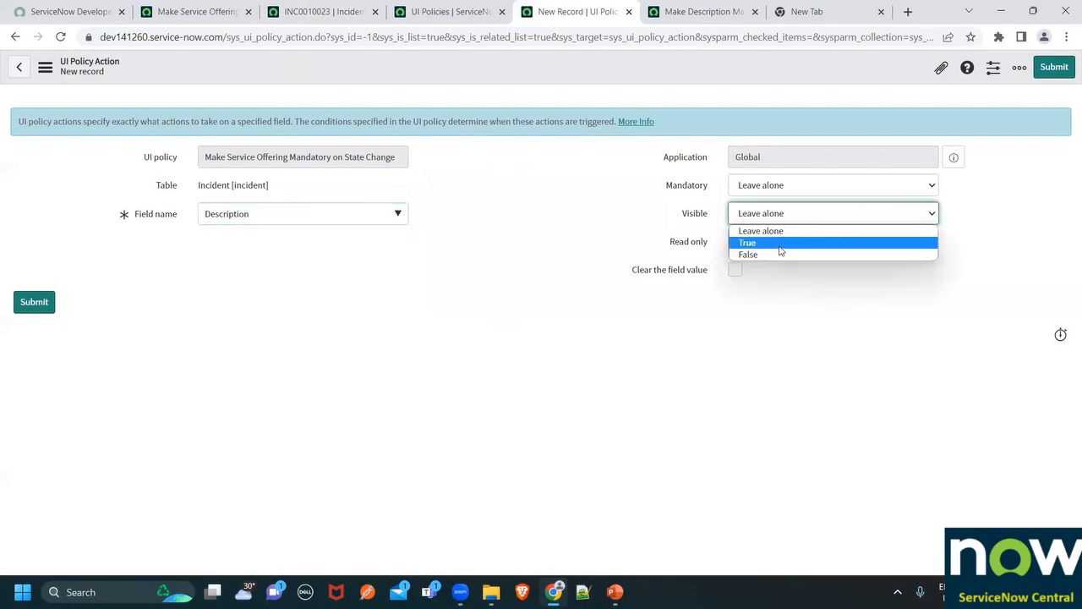
click(720, 285)
click(762, 240)
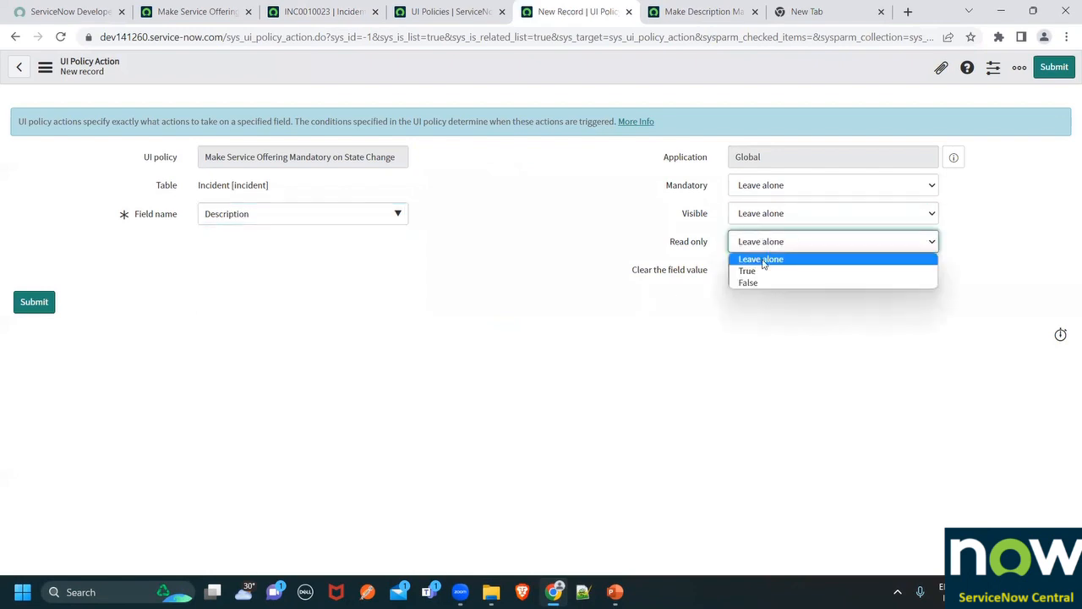
click(749, 270)
click(571, 297)
right_click(444, 69)
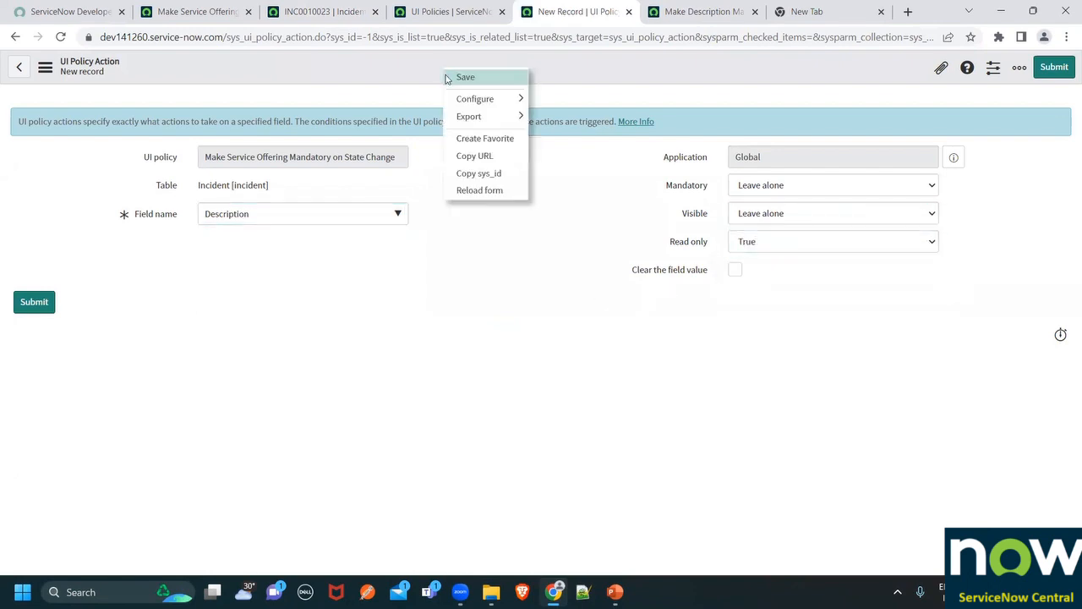
click(449, 78)
Reload the incident and set its State to In Progress to test the read-only policy action
click(429, 12)
click(342, 8)
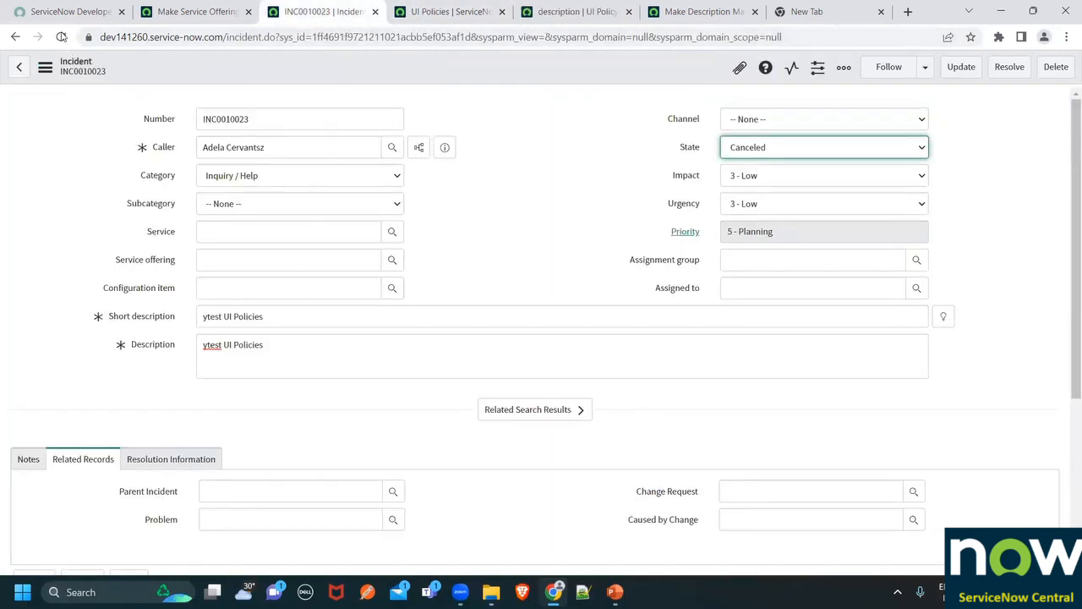
click(61, 37)
click(607, 116)
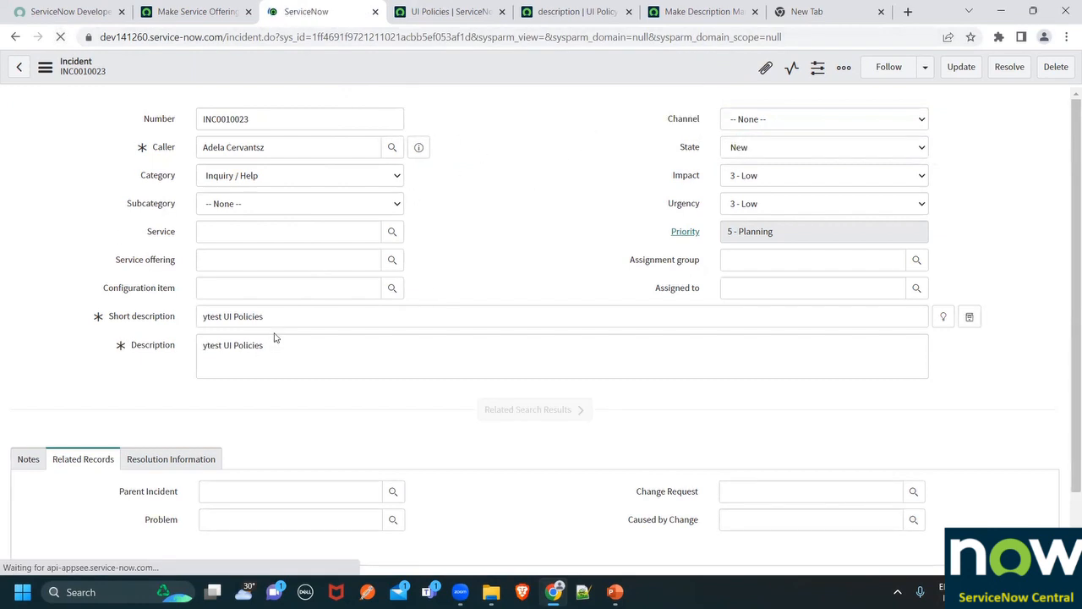
click(661, 132)
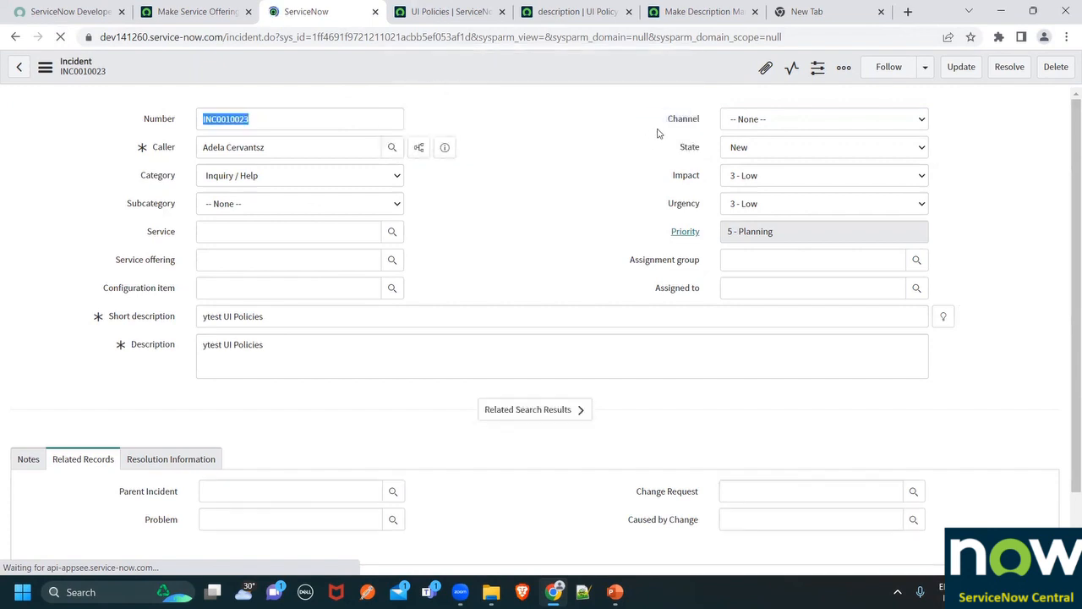
click(766, 148)
click(761, 175)
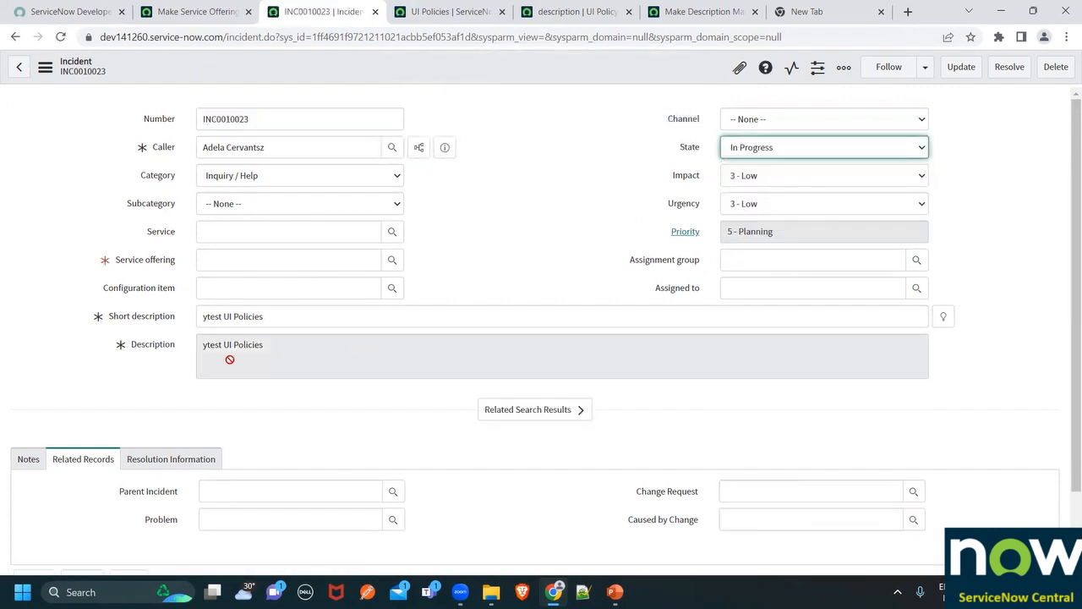
Check whether the Description field can be edited while the incident's State is In Progress
click(321, 355)
scroll(321, 355, down, 3)
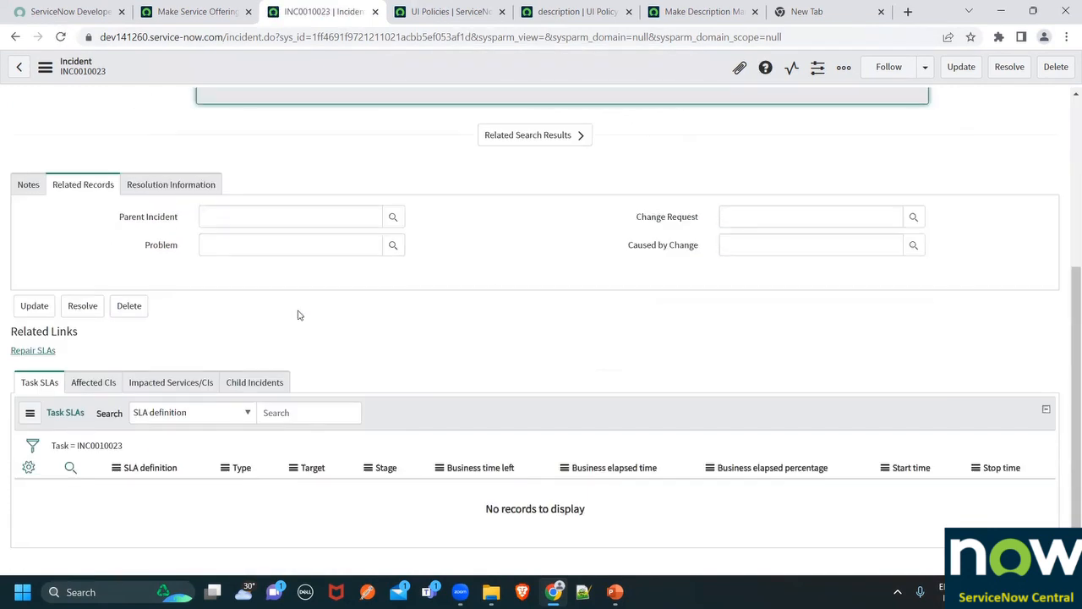
scroll(296, 314, up, 2)
scroll(300, 297, down, 3)
scroll(301, 300, up, 3)
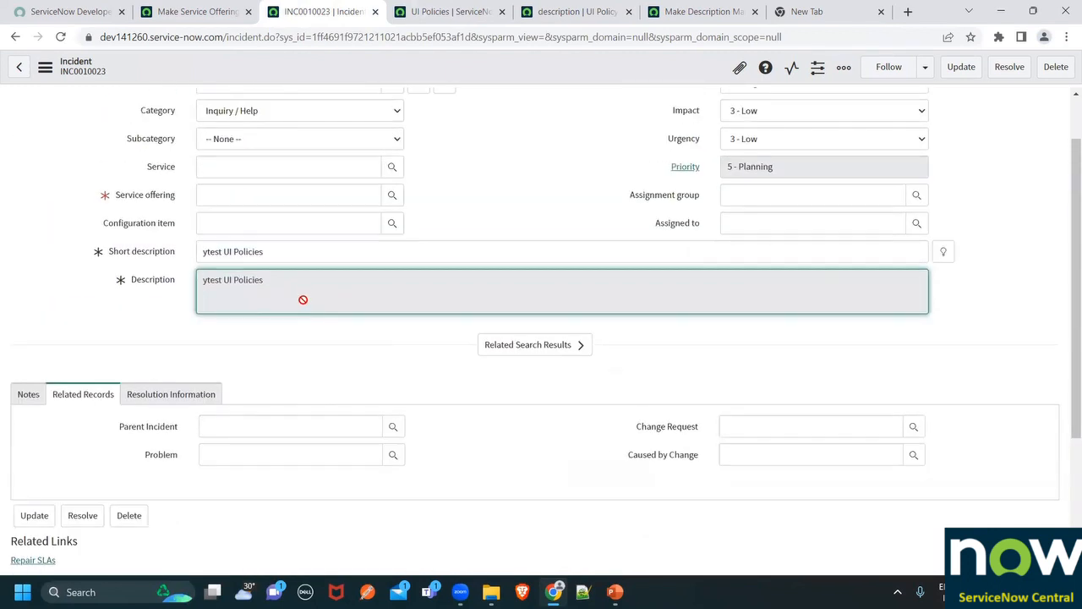
double_click(304, 295)
triple_click(502, 290)
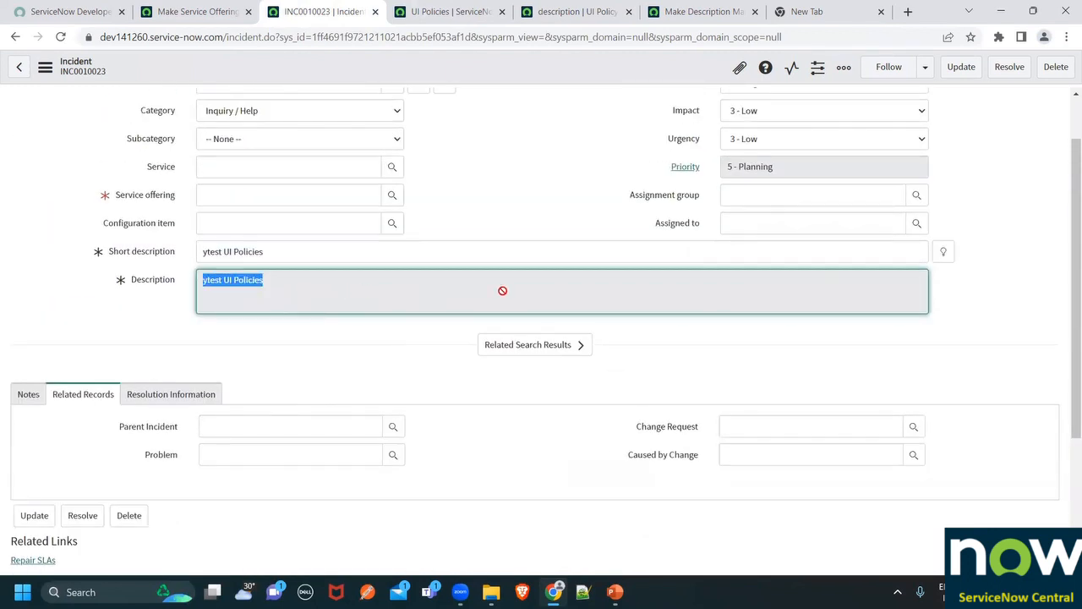
Set the incident's State back to New, append "test" to the Description, and save the incident
scroll(775, 142, up, 1)
click(775, 153)
click(771, 165)
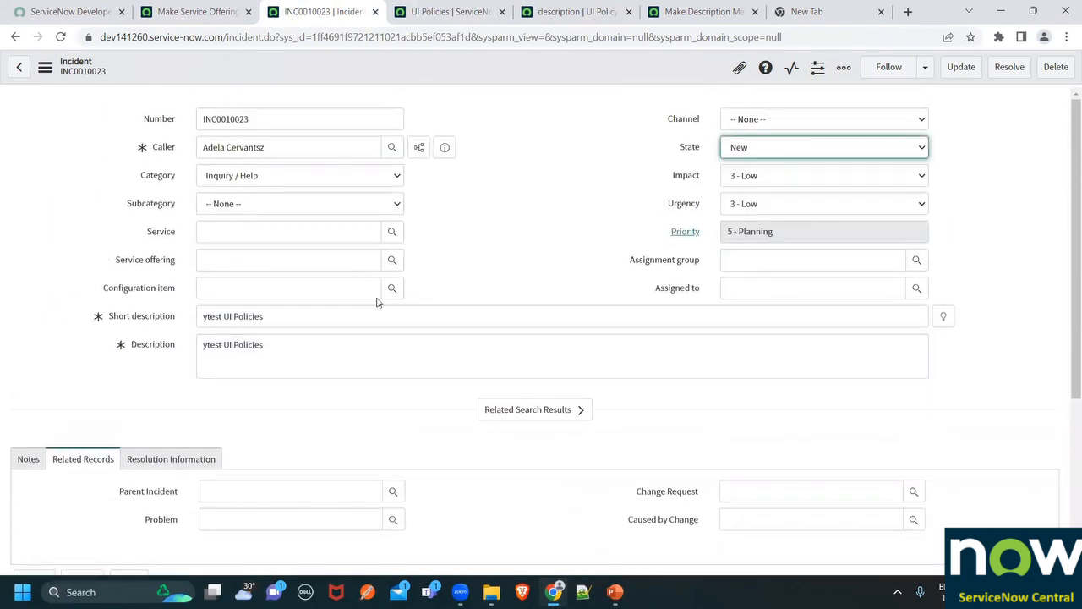
click(276, 355)
text(test)
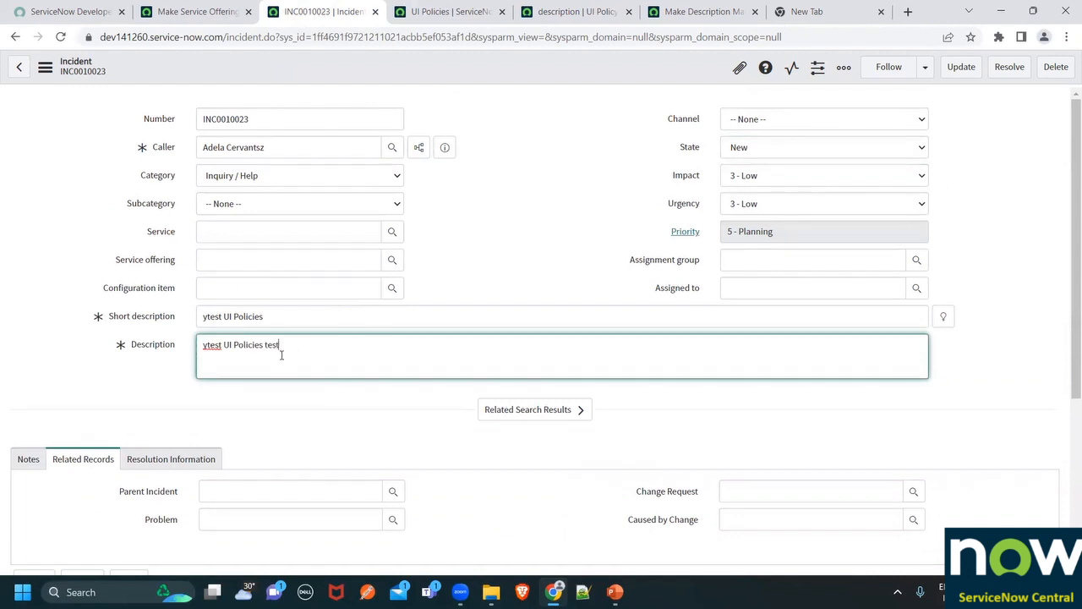
right_click(494, 69)
click(501, 77)
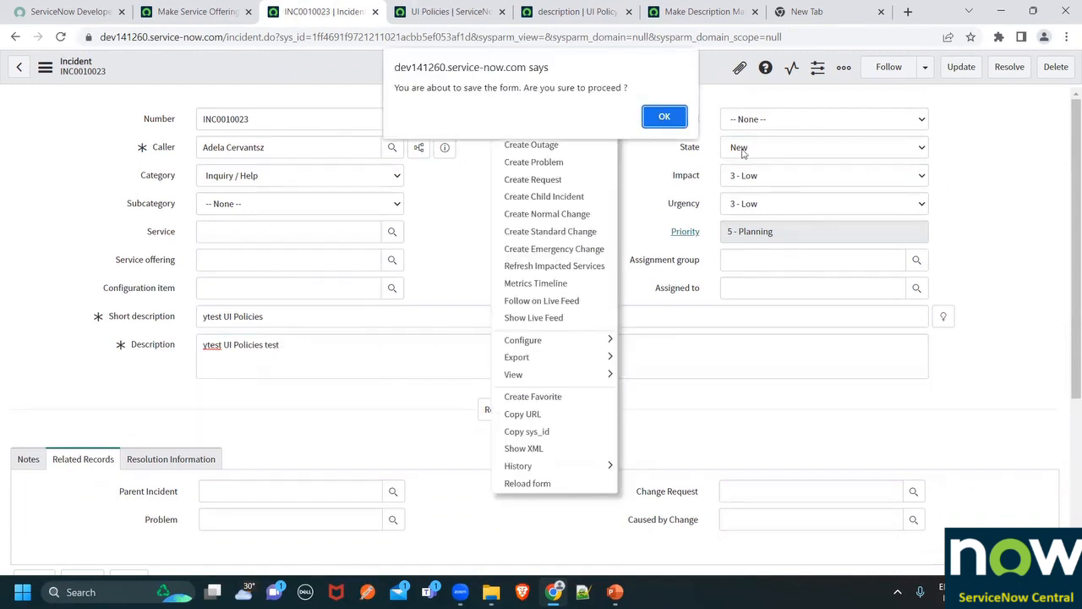
click(665, 116)
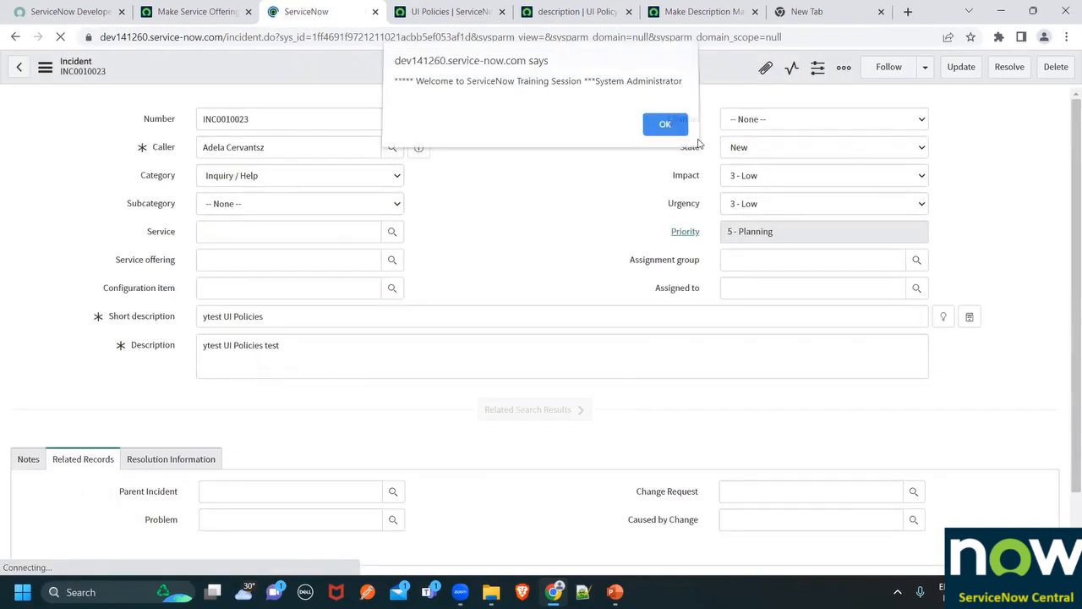
click(664, 132)
Set the saved incident's State to In Progress and check whether the extended Description text can be edited
click(744, 148)
click(752, 177)
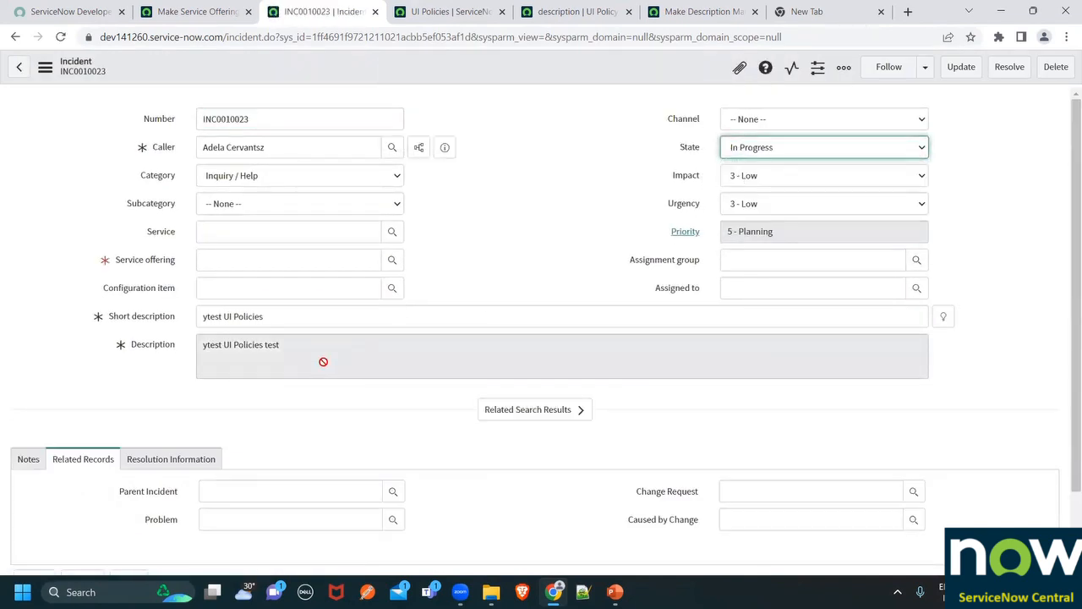
scroll(321, 360, down, 3)
scroll(313, 330, up, 3)
click(309, 311)
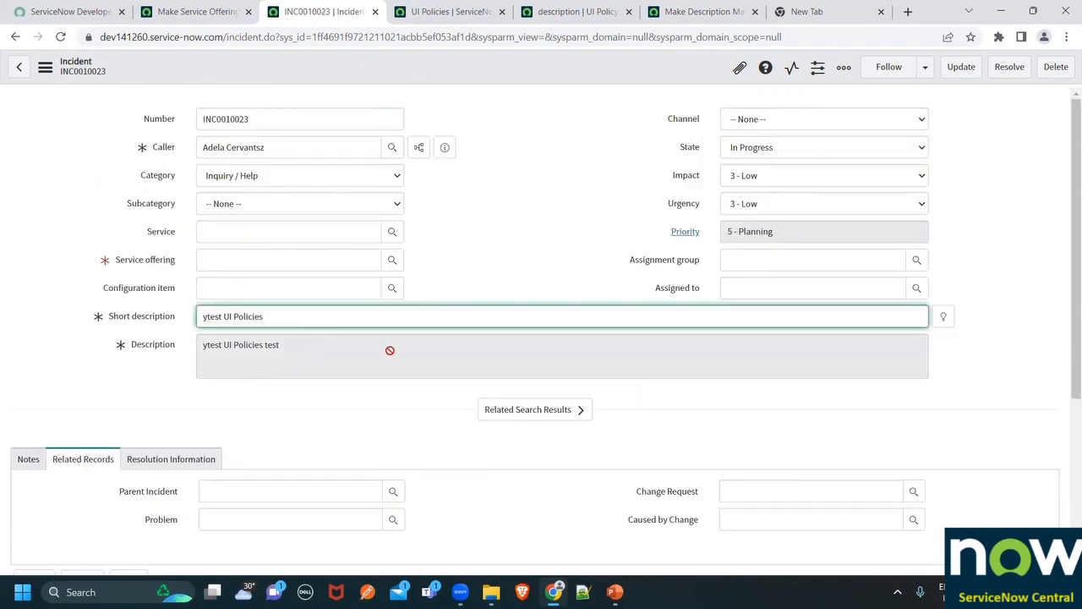
click(286, 358)
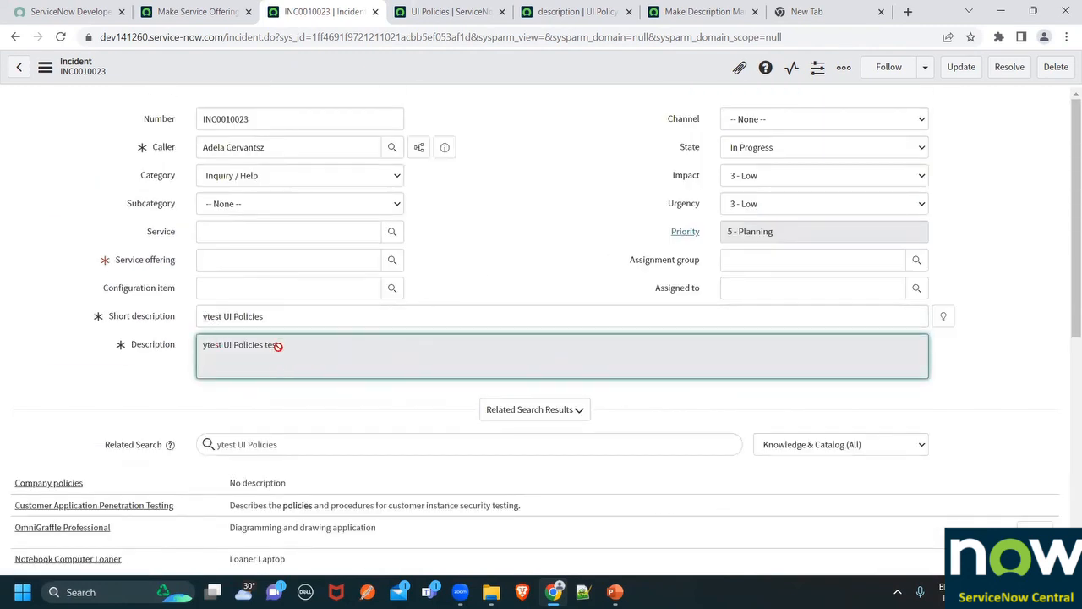
drag(269, 345, 397, 338)
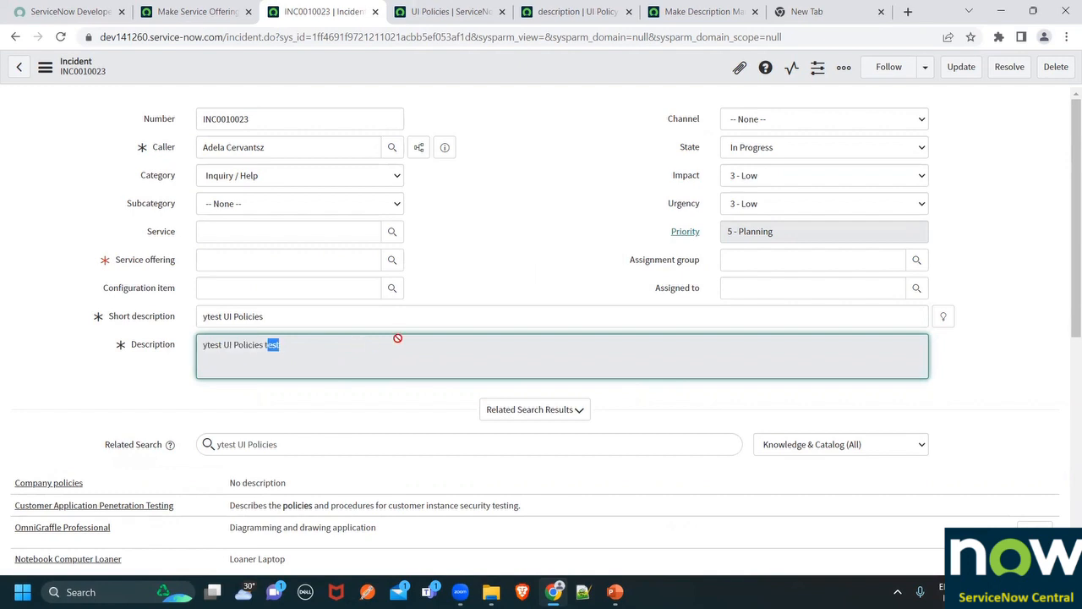
triple_click(356, 349)
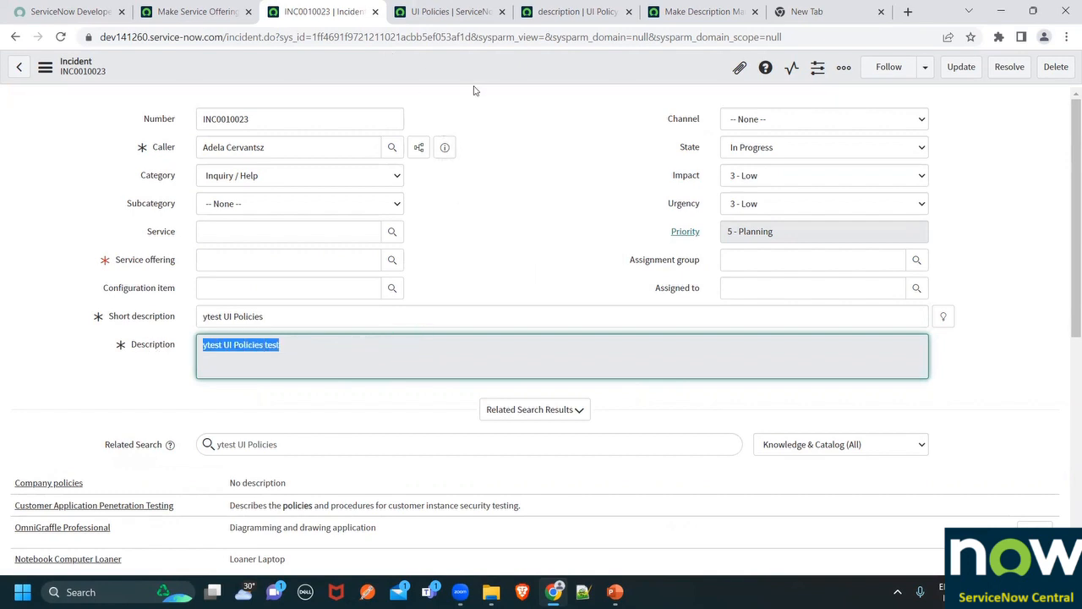
Check the Make Description Mandatory policy's action, and return to the incident to locate the Channel field
click(701, 11)
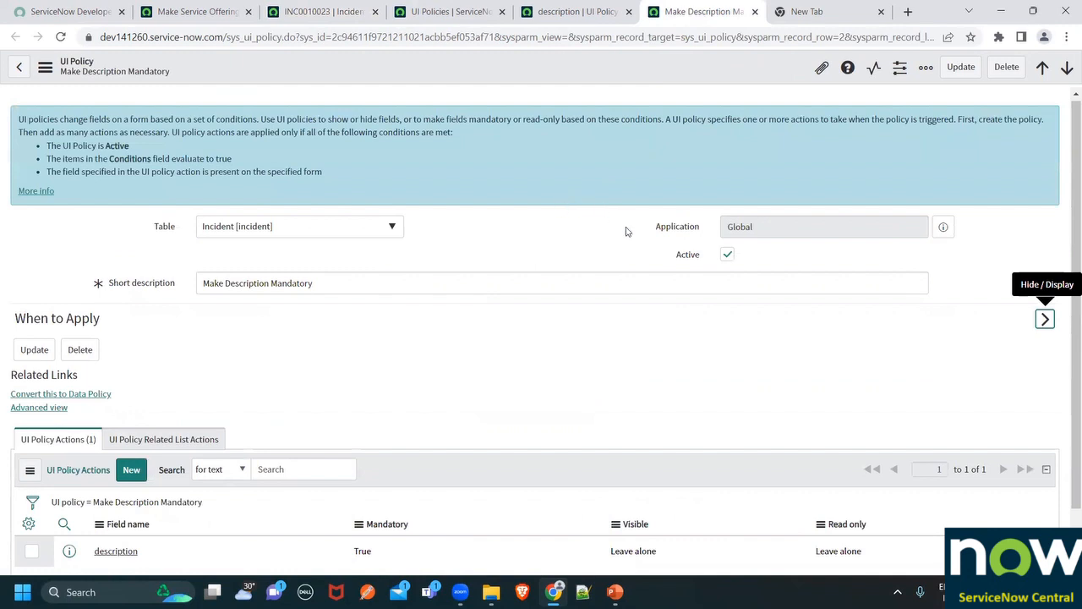
scroll(626, 230, down, 1)
click(199, 11)
click(321, 11)
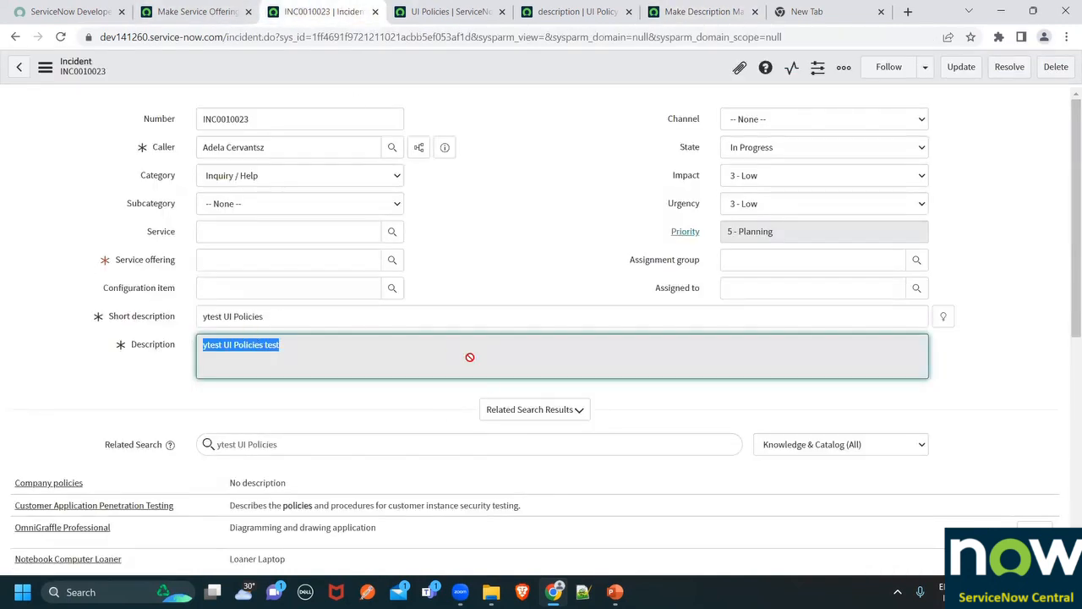
drag(668, 118, 708, 129)
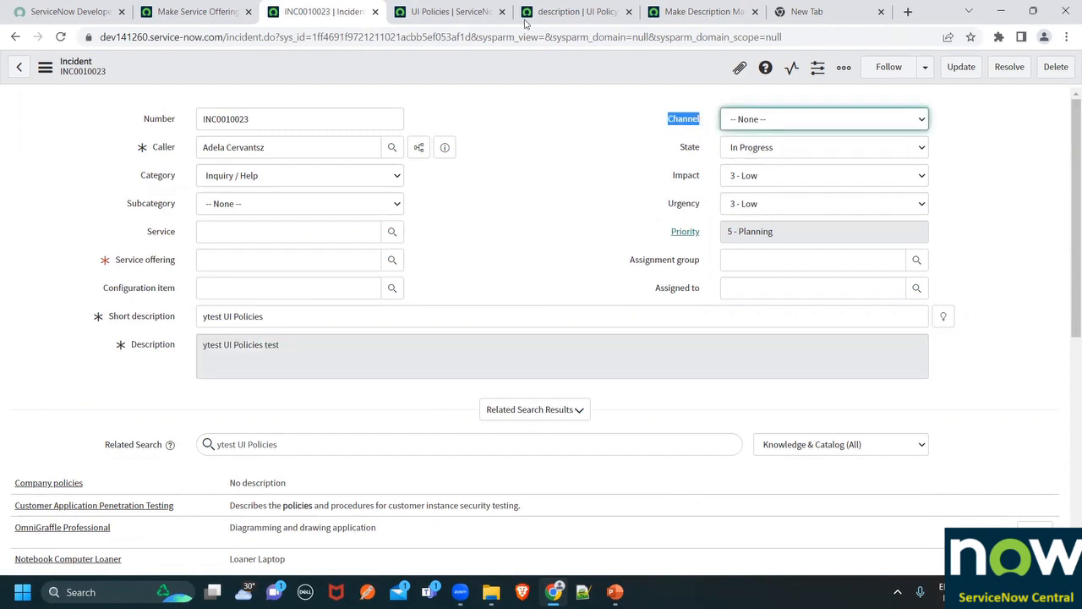
Return to the Make Service Offering Mandatory on State Change policy and examine its conditions and UI policy actions
click(558, 11)
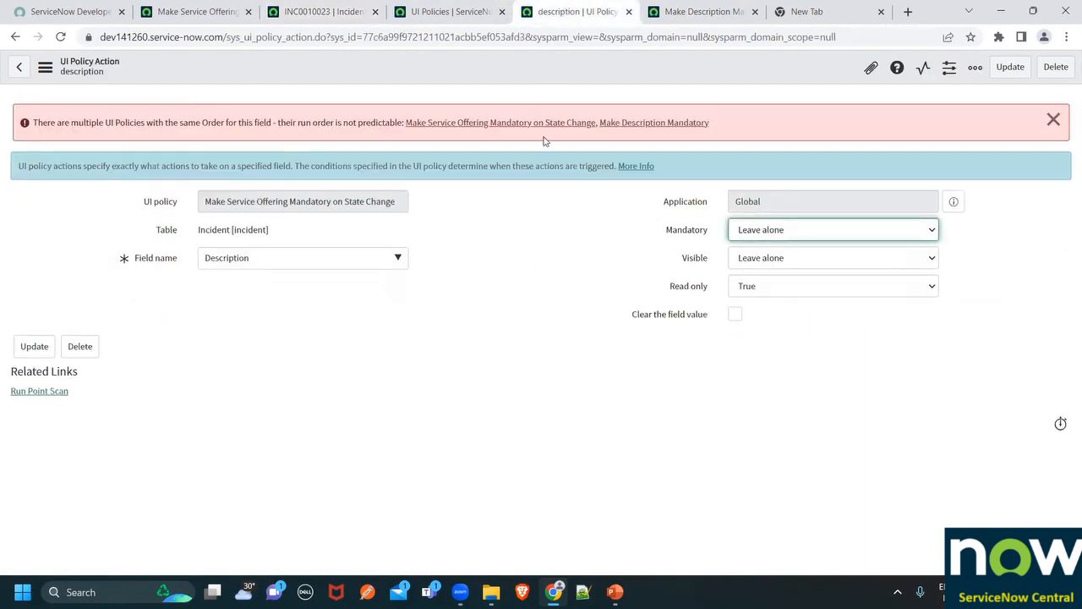
click(15, 37)
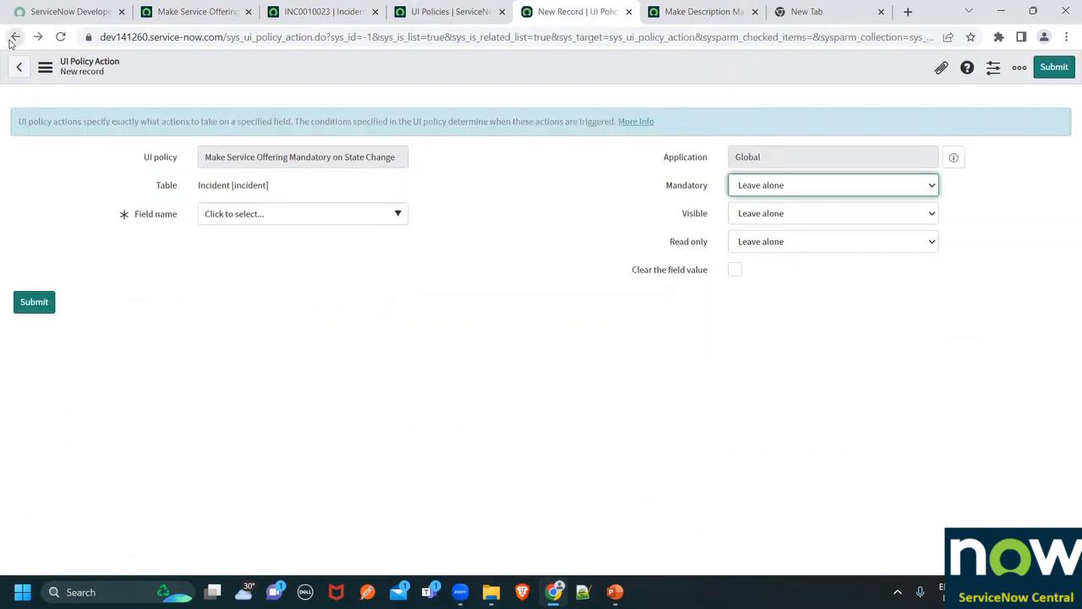
click(14, 37)
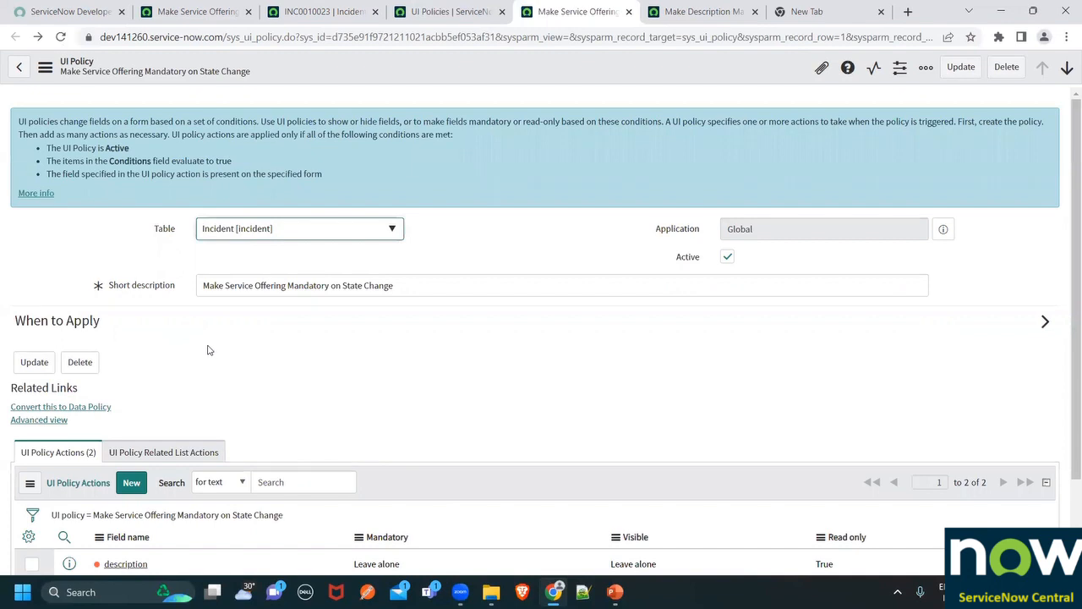
scroll(214, 379, down, 2)
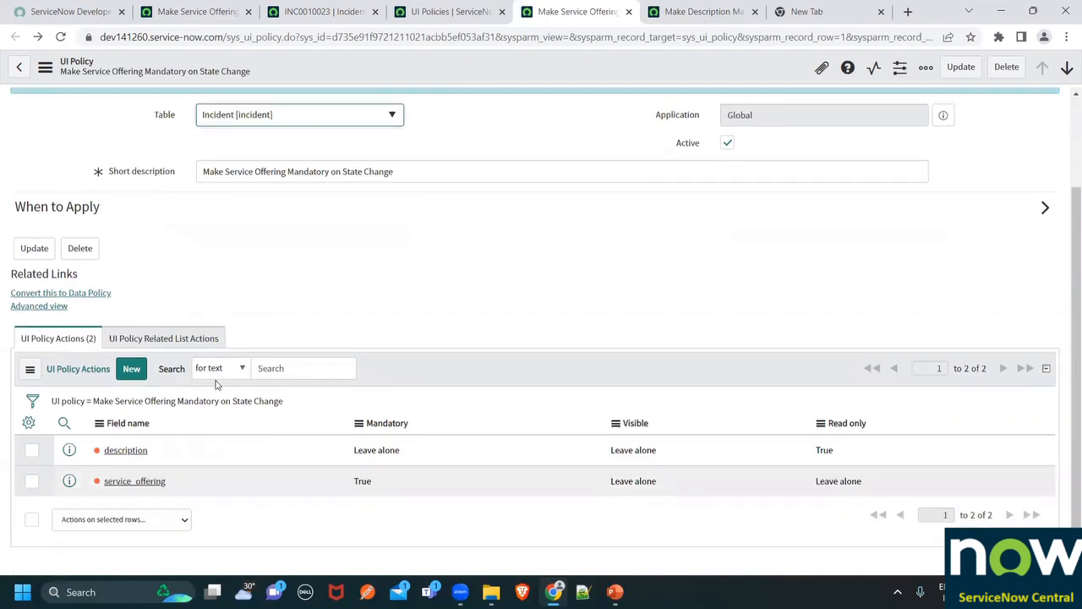
scroll(215, 387, up, 2)
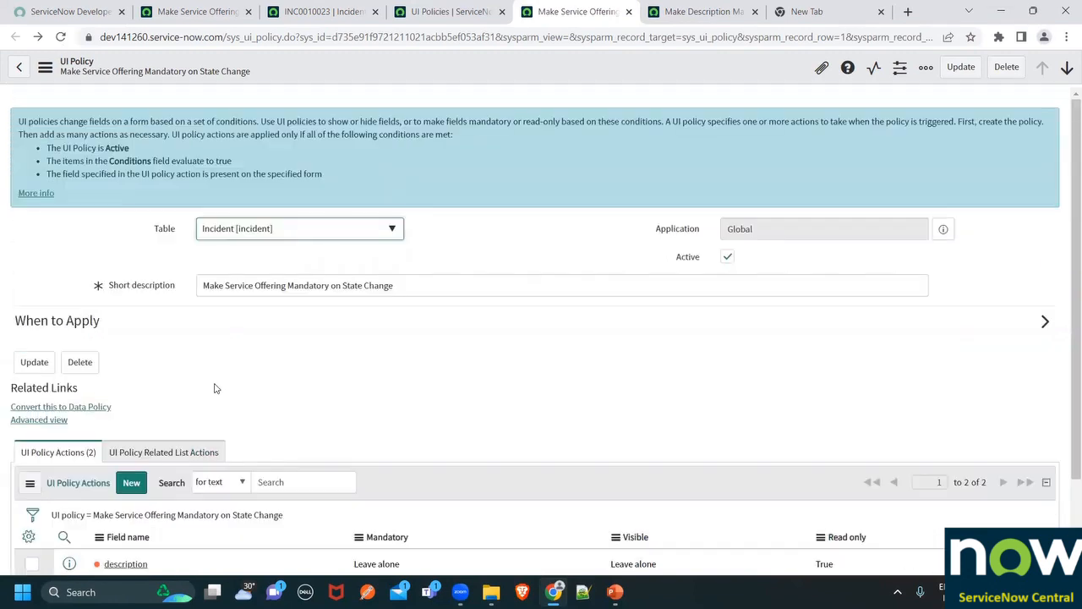
click(1044, 320)
scroll(342, 388, down, 2)
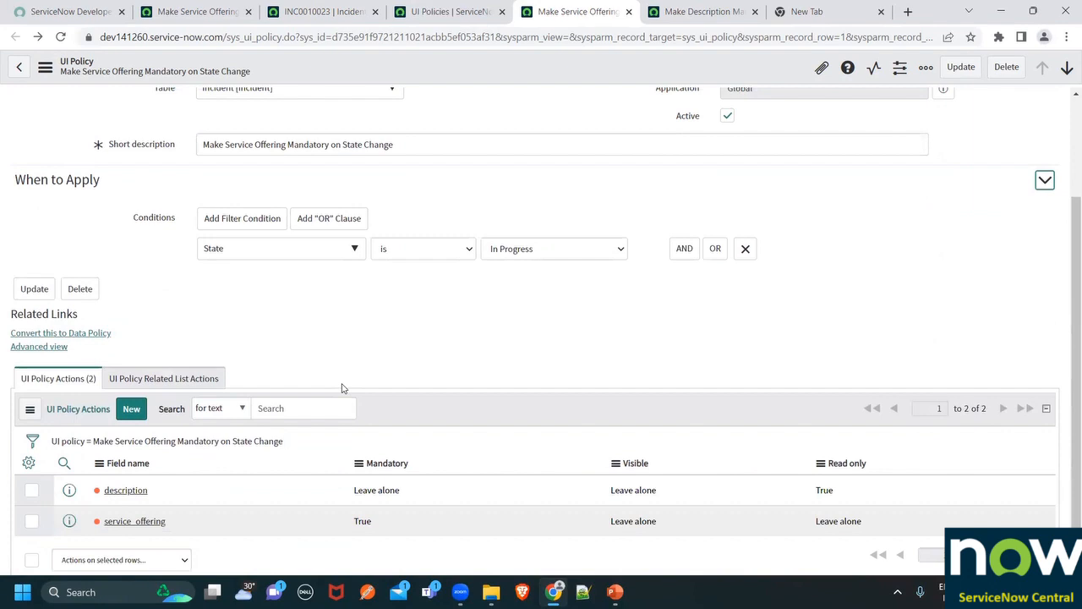
Add a UI policy action for the Channel field with Visible set to False, and save it
click(129, 410)
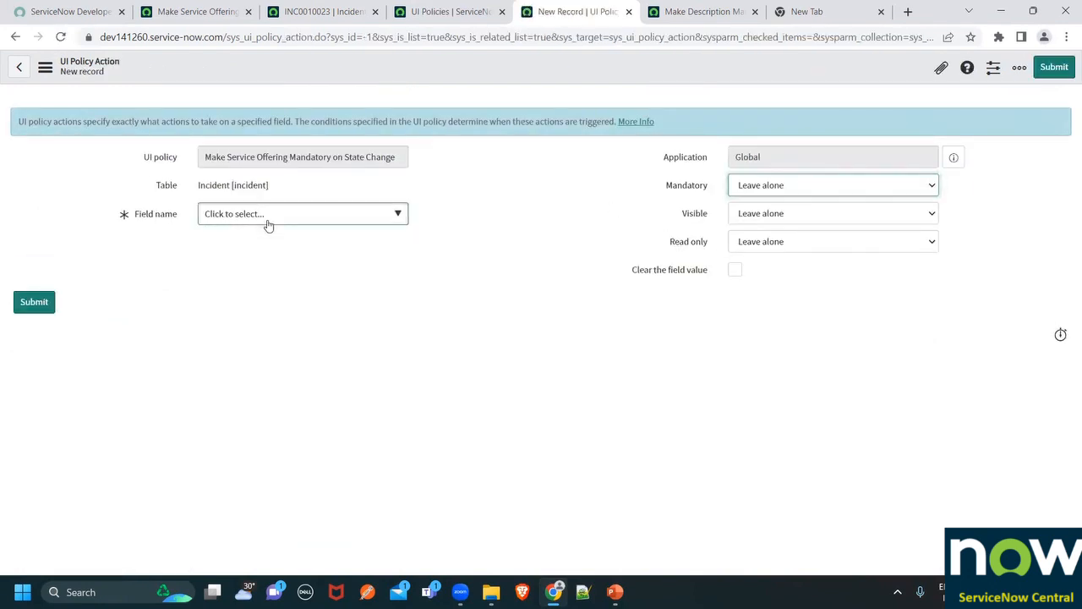
click(267, 221)
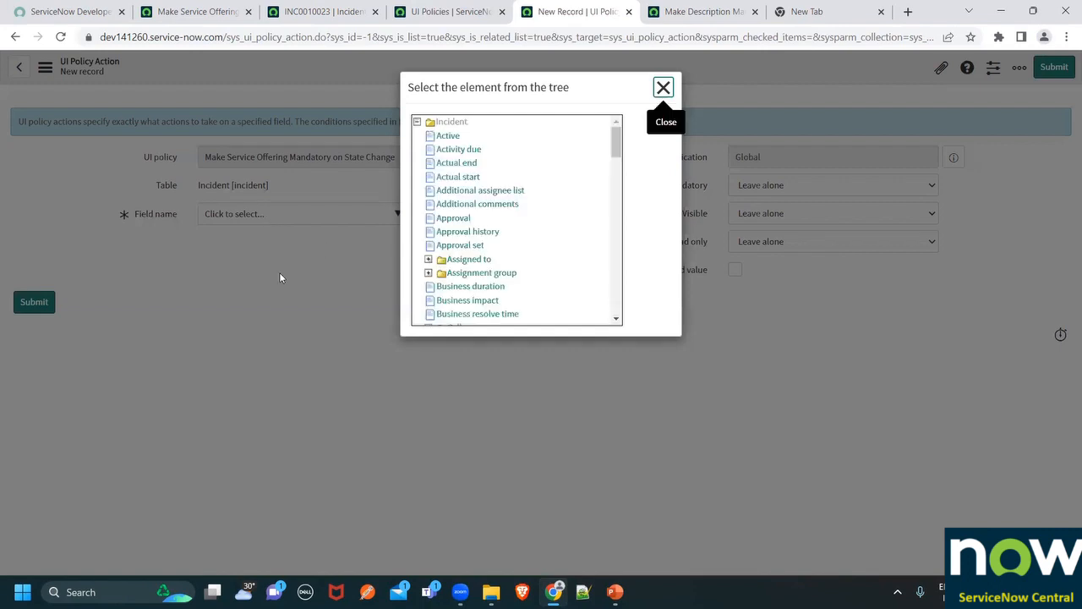
scroll(474, 262, down, 3)
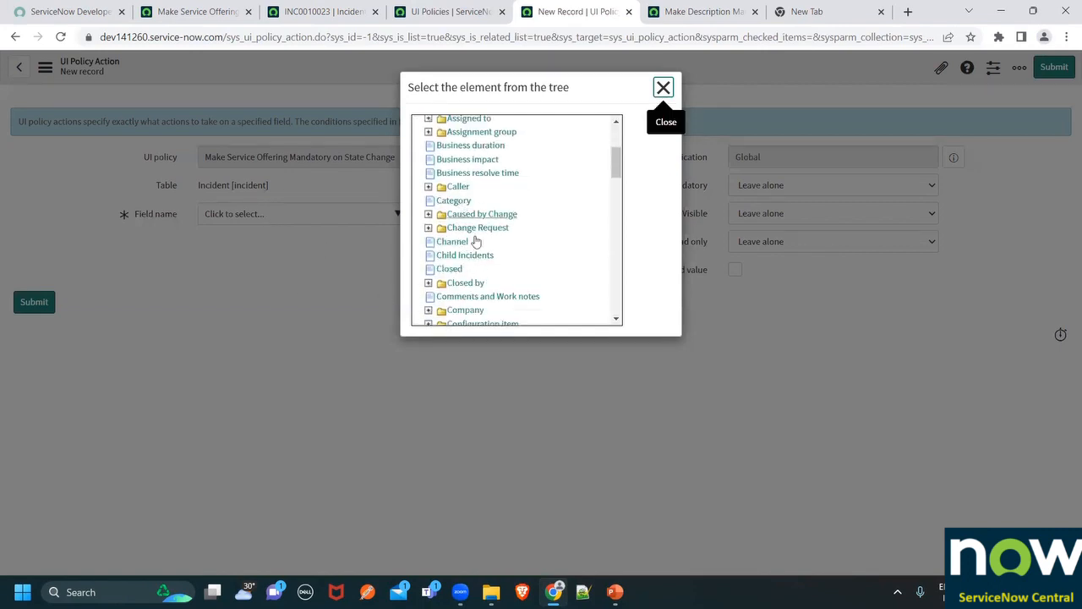
click(457, 245)
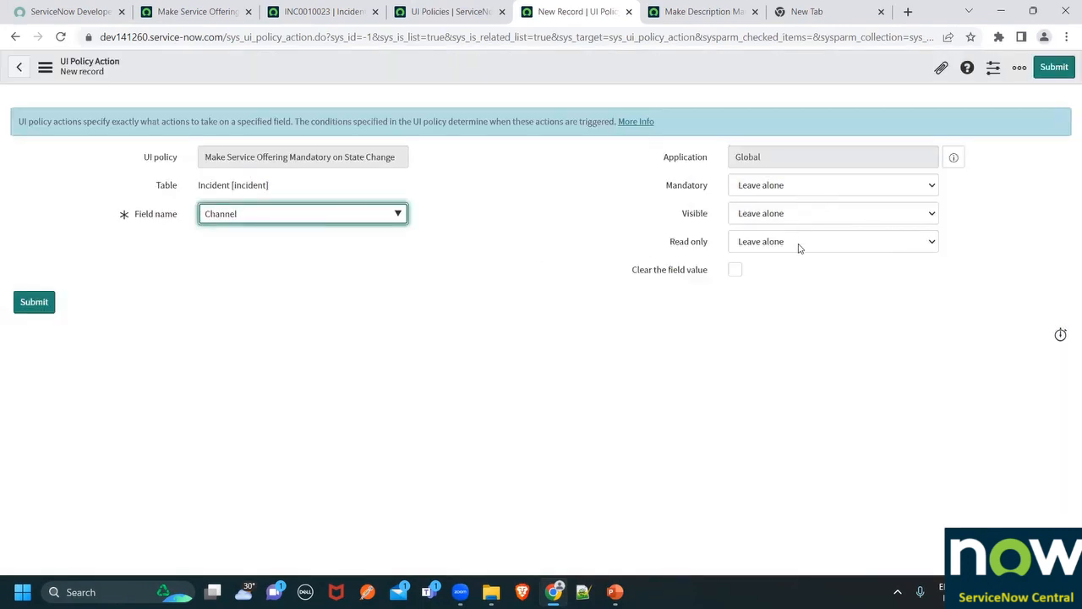
click(791, 213)
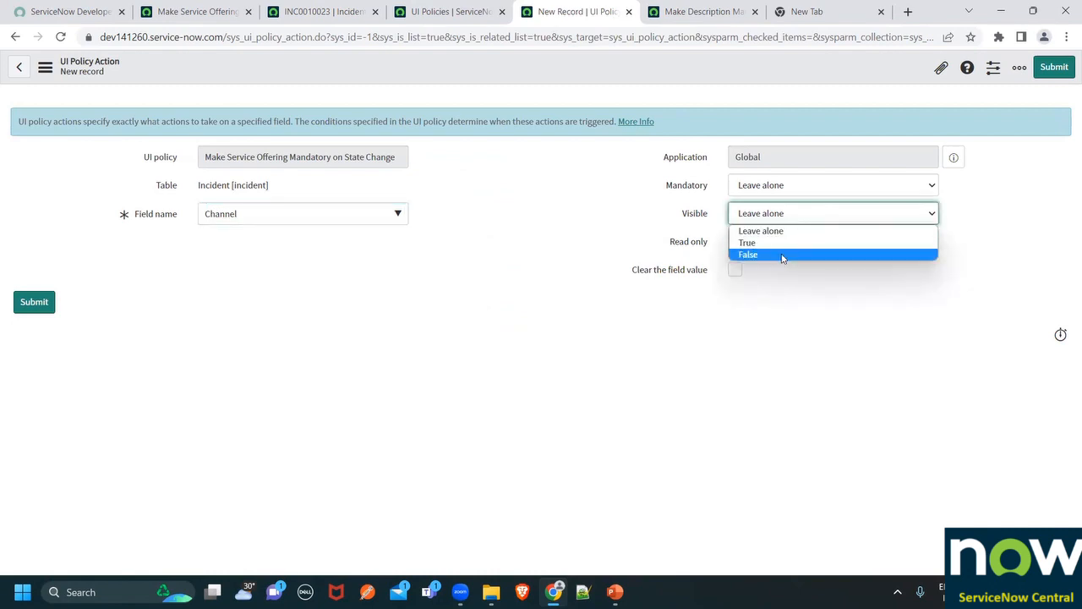
click(785, 254)
right_click(438, 76)
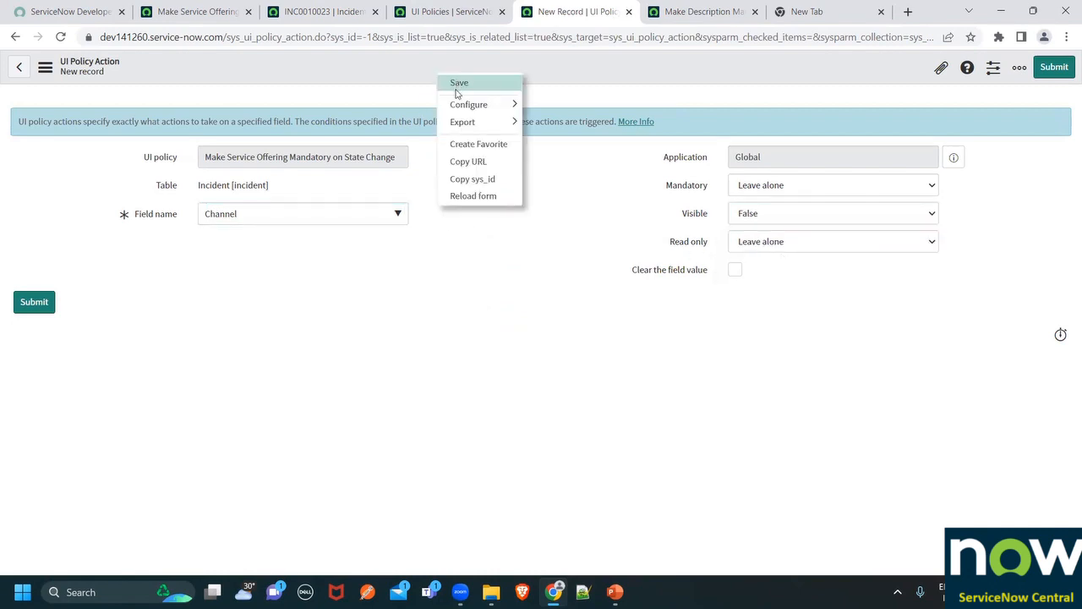
click(456, 88)
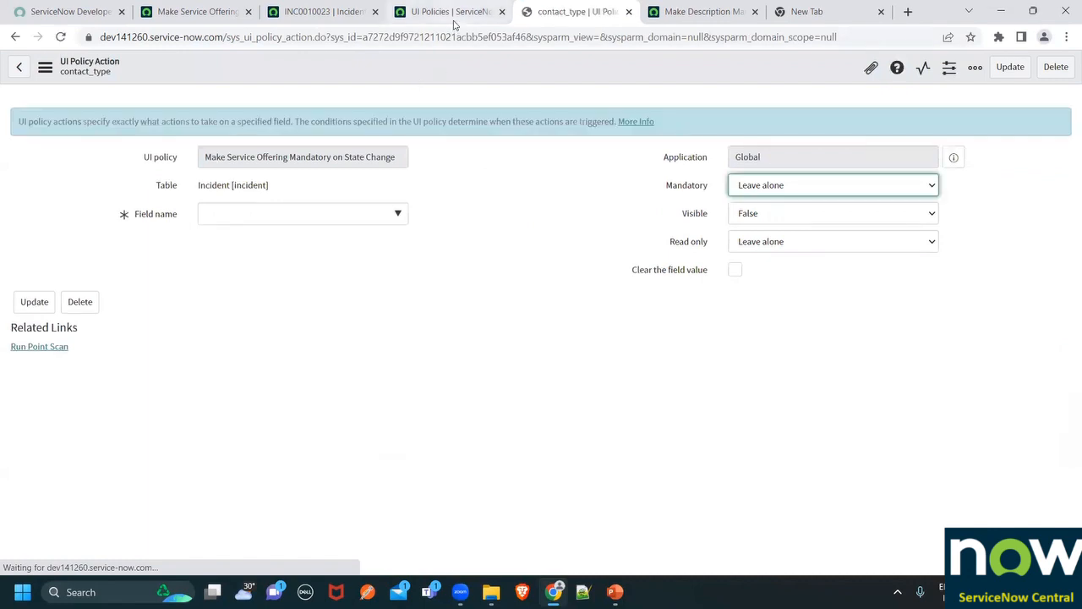
Reload the incident, discarding its unsaved changes, and check the Description field while the State is New
click(454, 22)
click(321, 11)
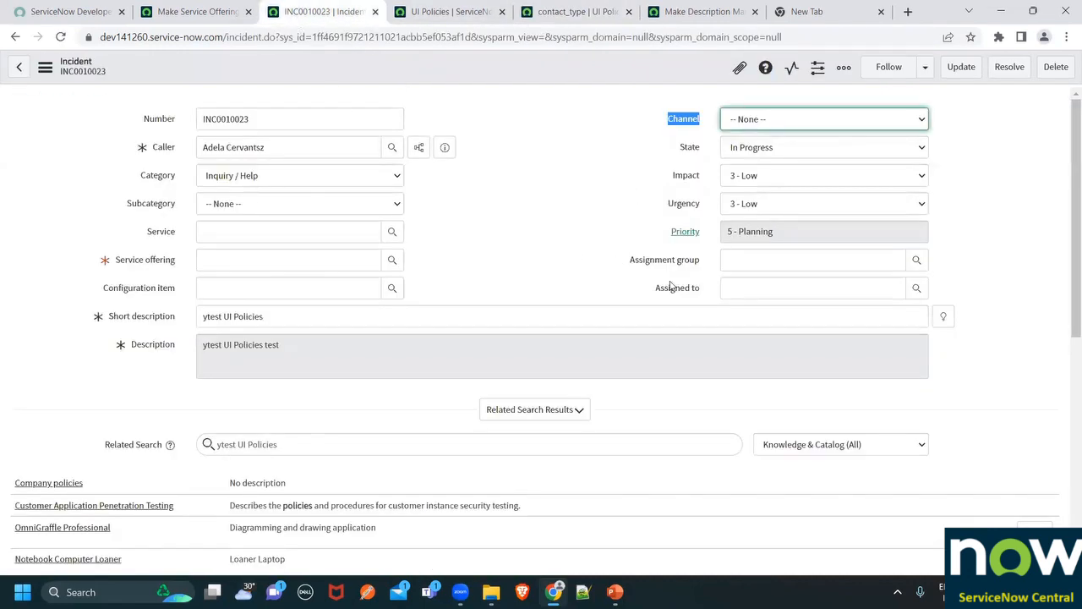
click(60, 37)
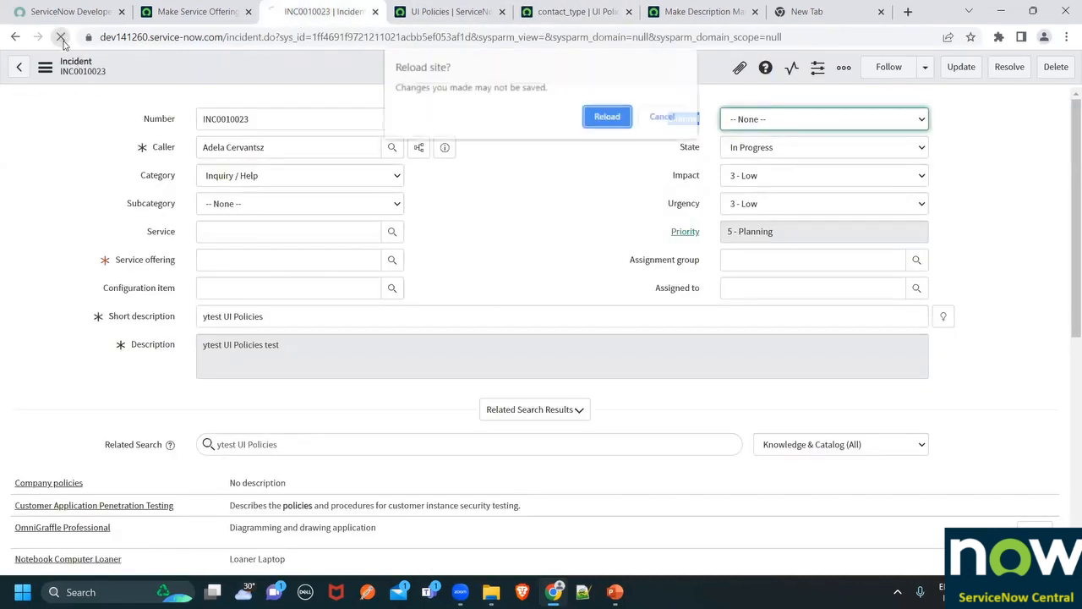
click(600, 124)
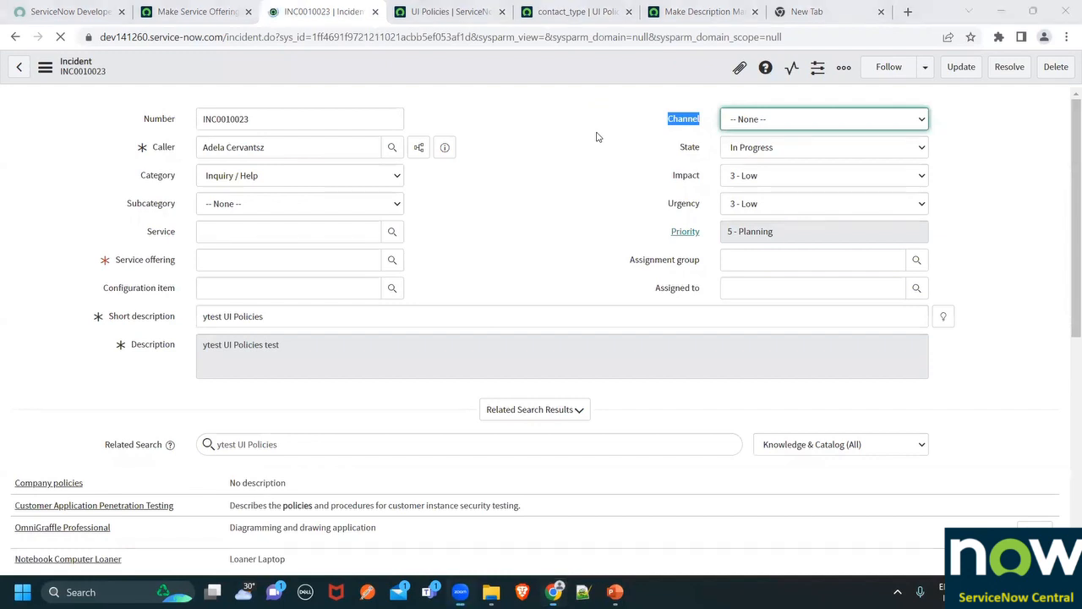
click(674, 134)
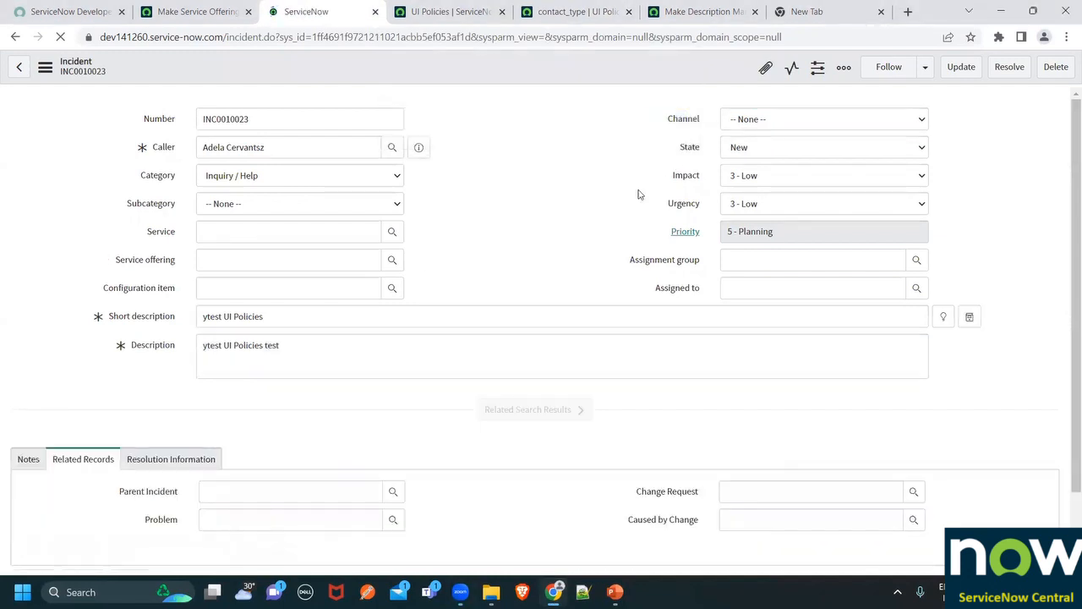
click(742, 151)
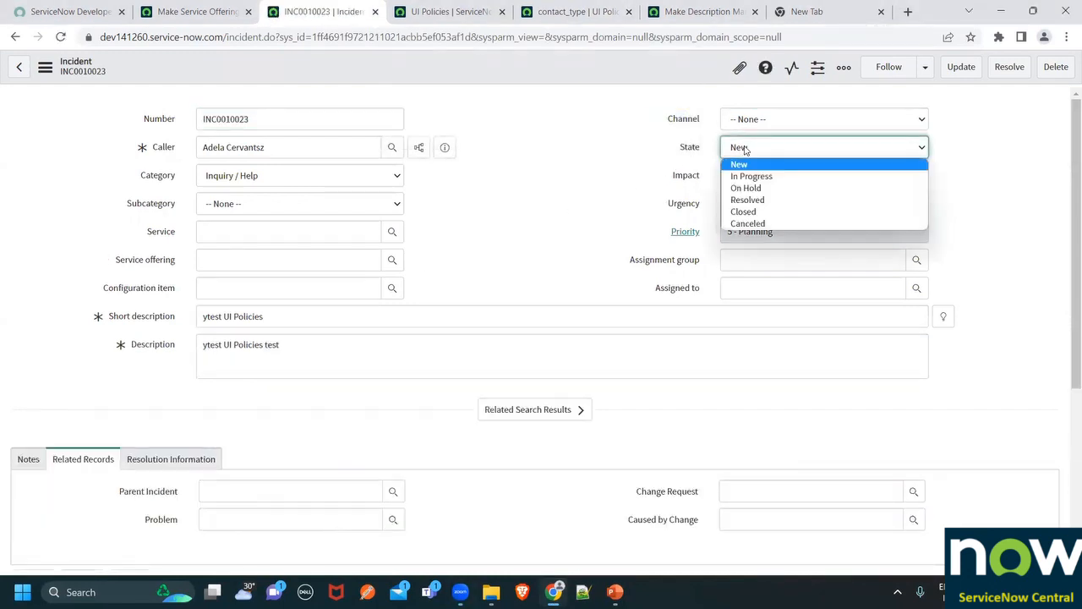
click(216, 360)
drag(199, 352, 325, 353)
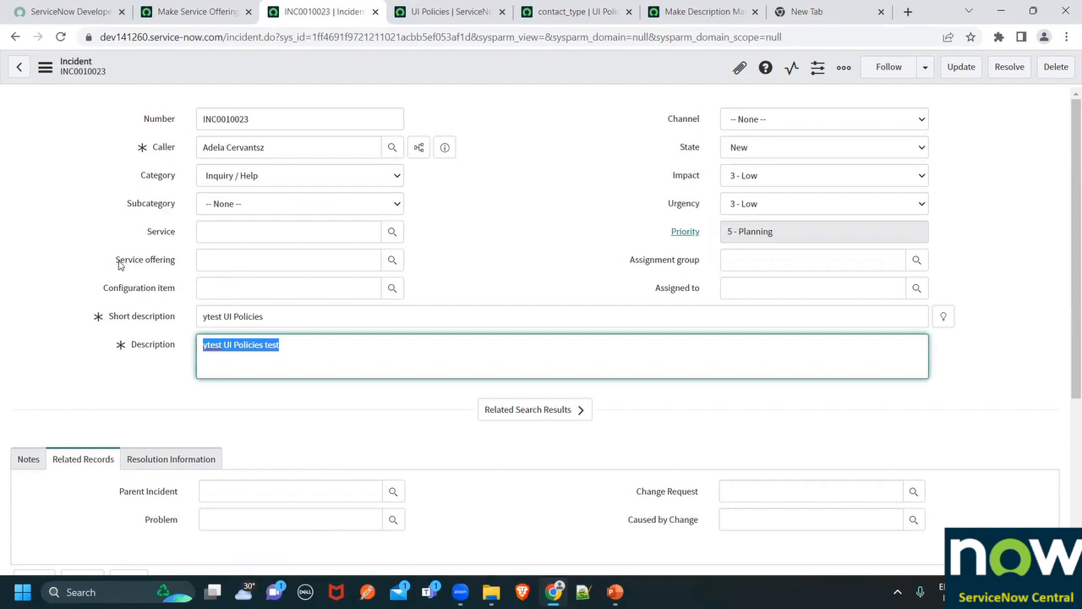
Set the incident's State to In Progress and check how the Channel, Service offering and Description fields behave
click(763, 151)
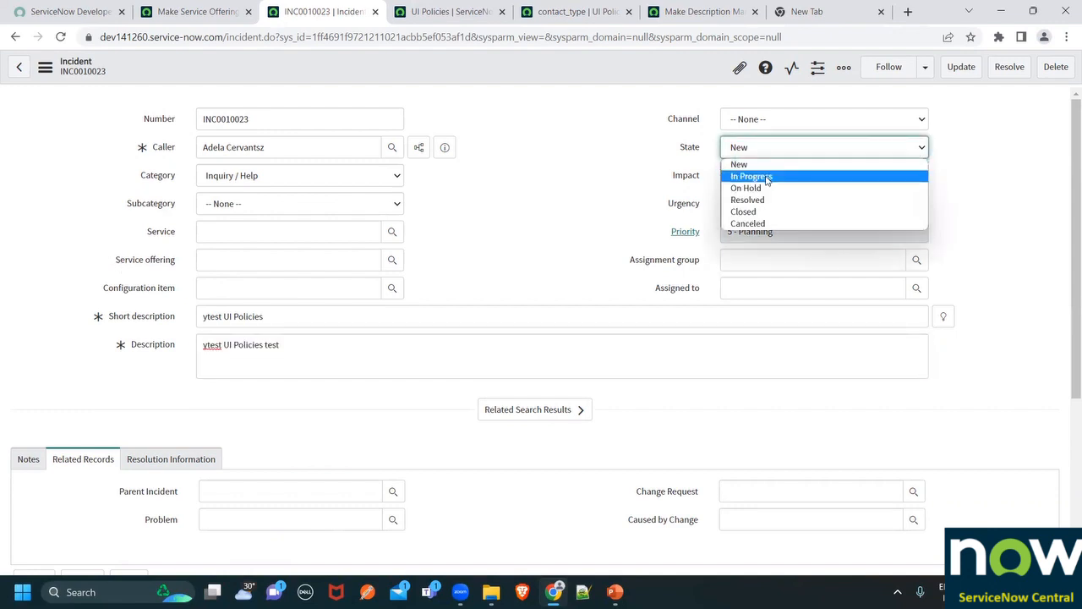
click(767, 177)
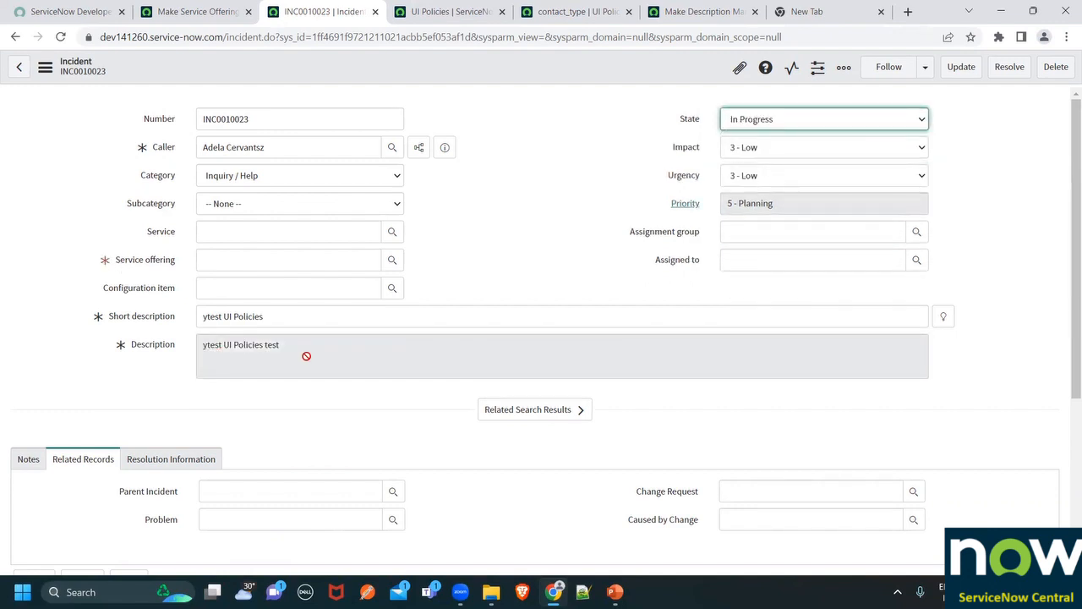
drag(306, 355, 199, 349)
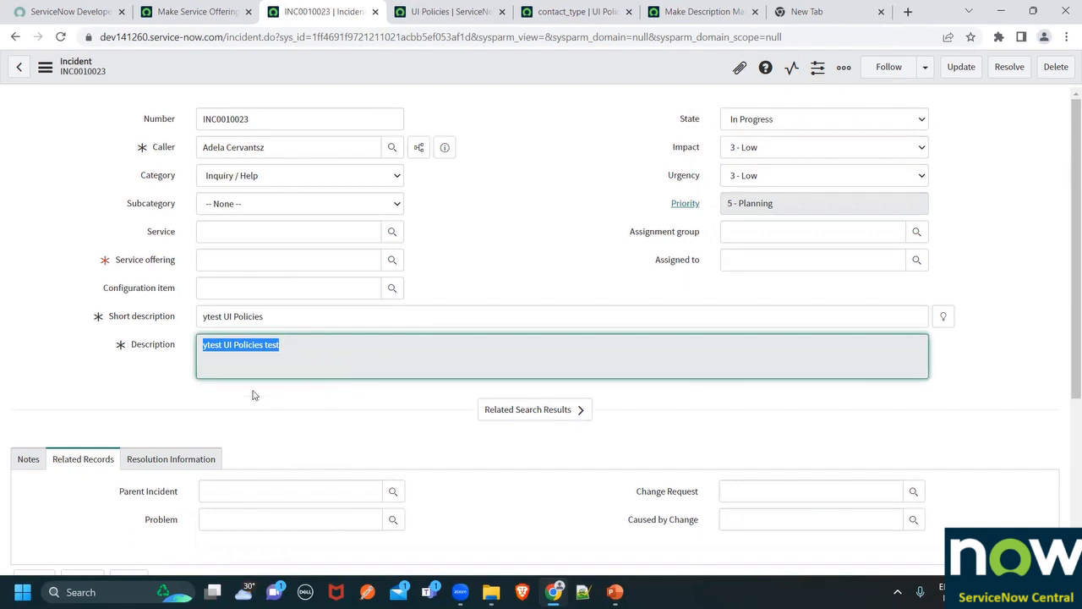
drag(120, 264, 190, 262)
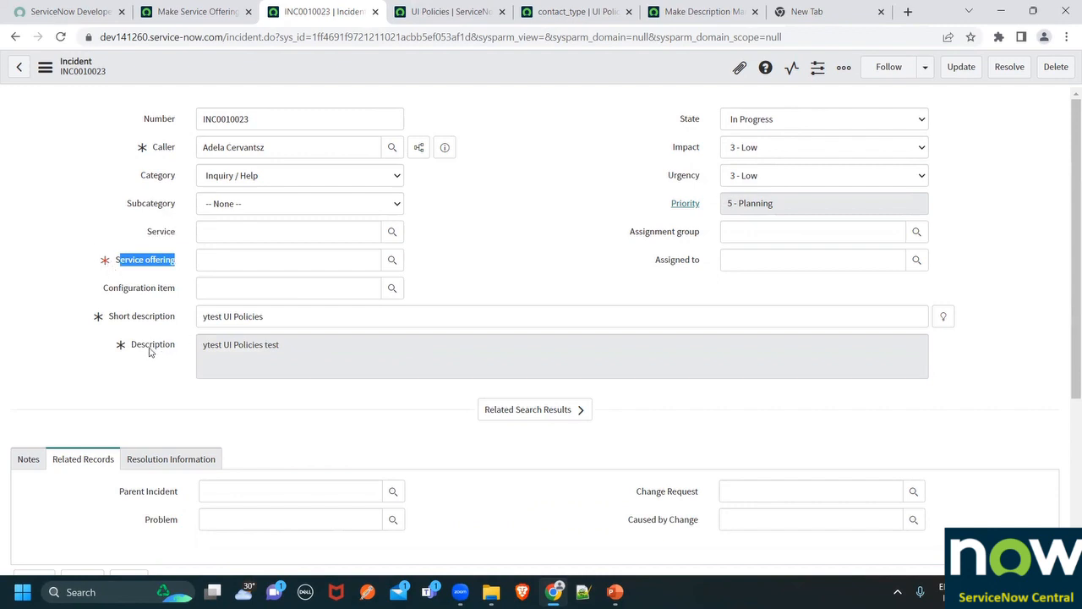
drag(322, 347, 140, 346)
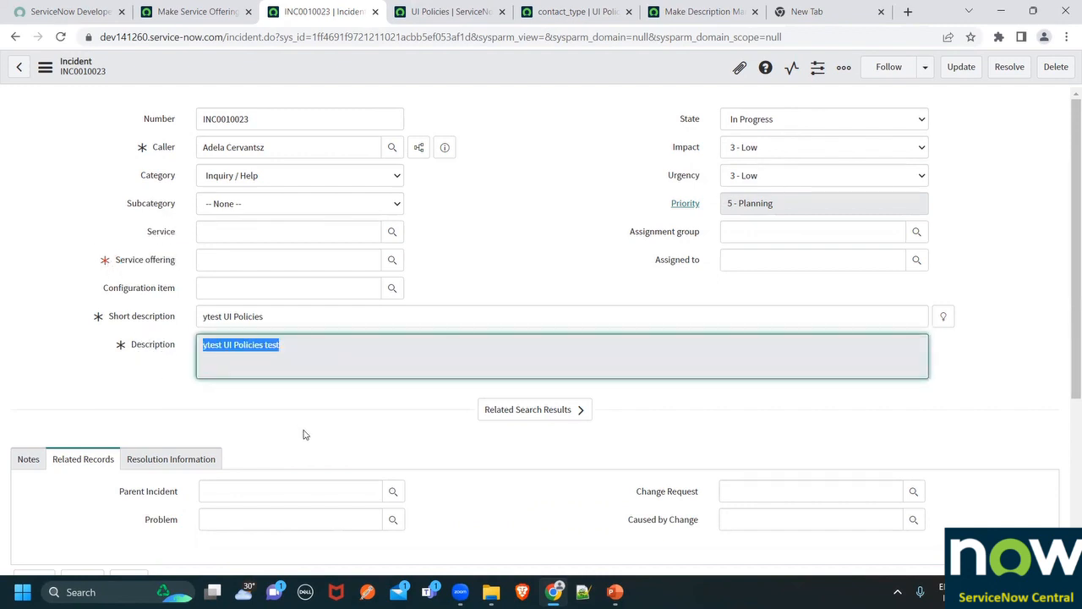
scroll(319, 367, down, 3)
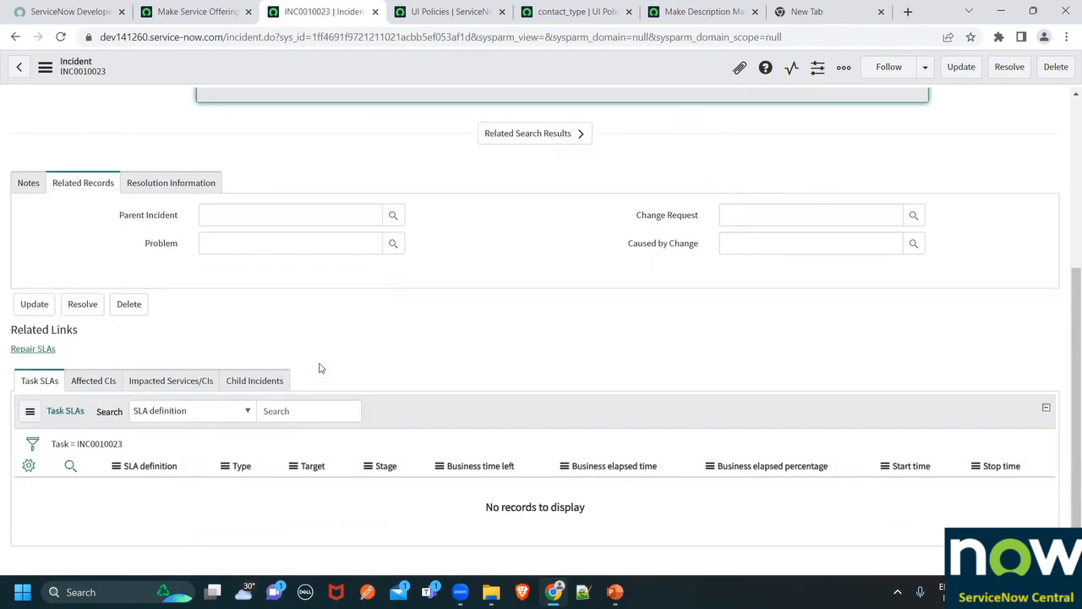
scroll(318, 367, up, 3)
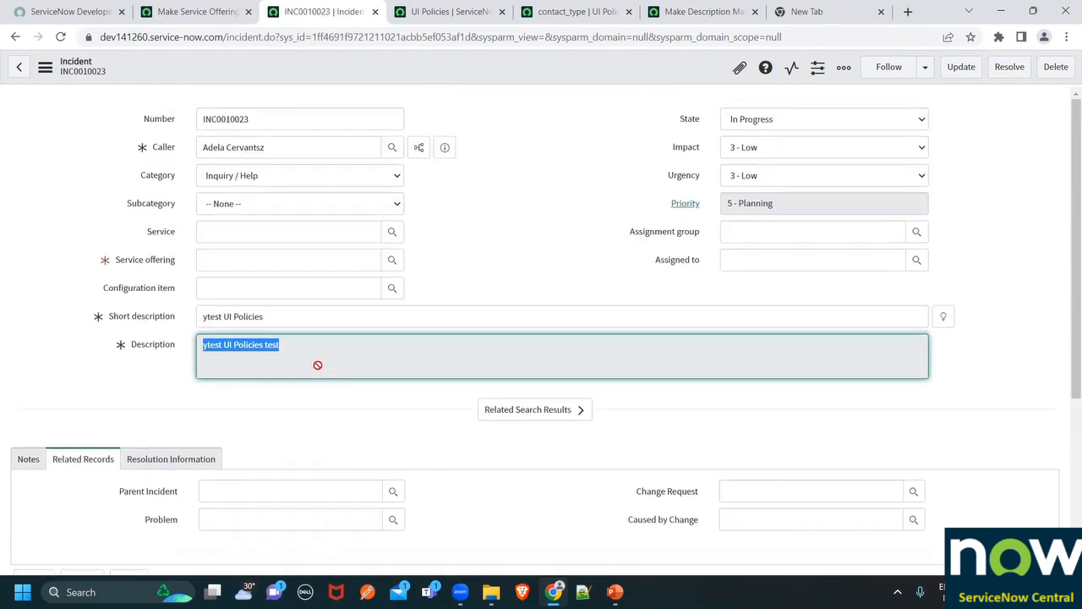
Review the Make Description Mandatory policy's conditions alongside the Channel action and the Make Service Offering Mandatory on State Change policy
click(683, 16)
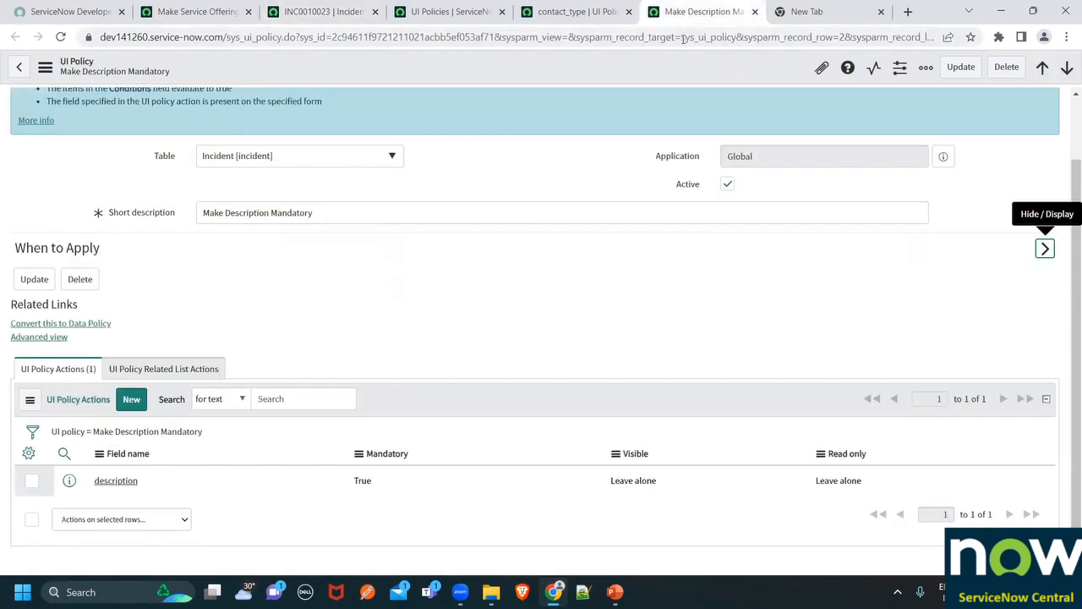
scroll(367, 272, up, 2)
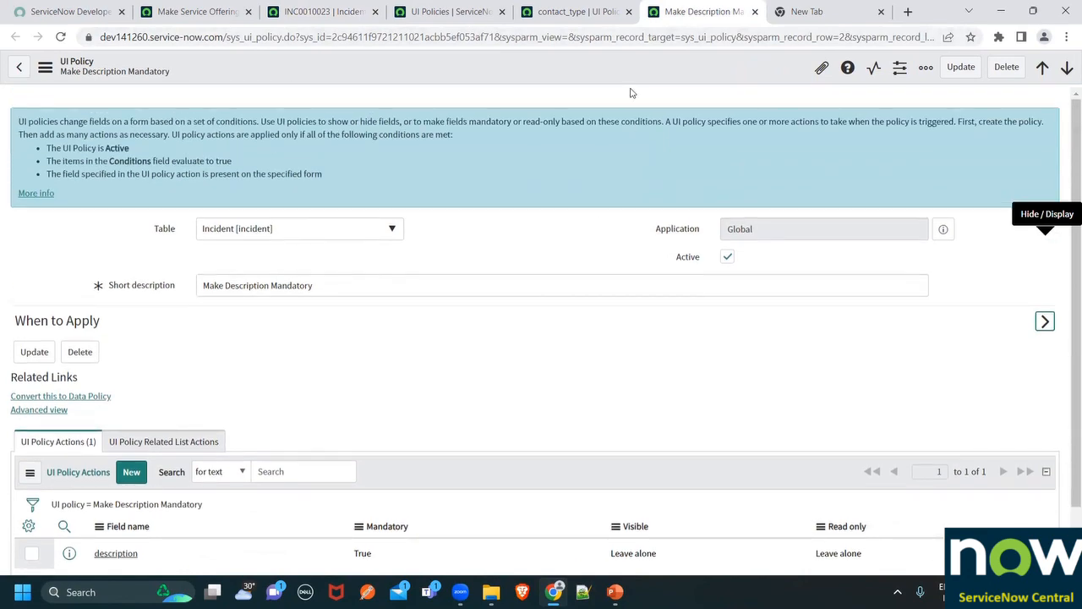
click(579, 15)
click(446, 12)
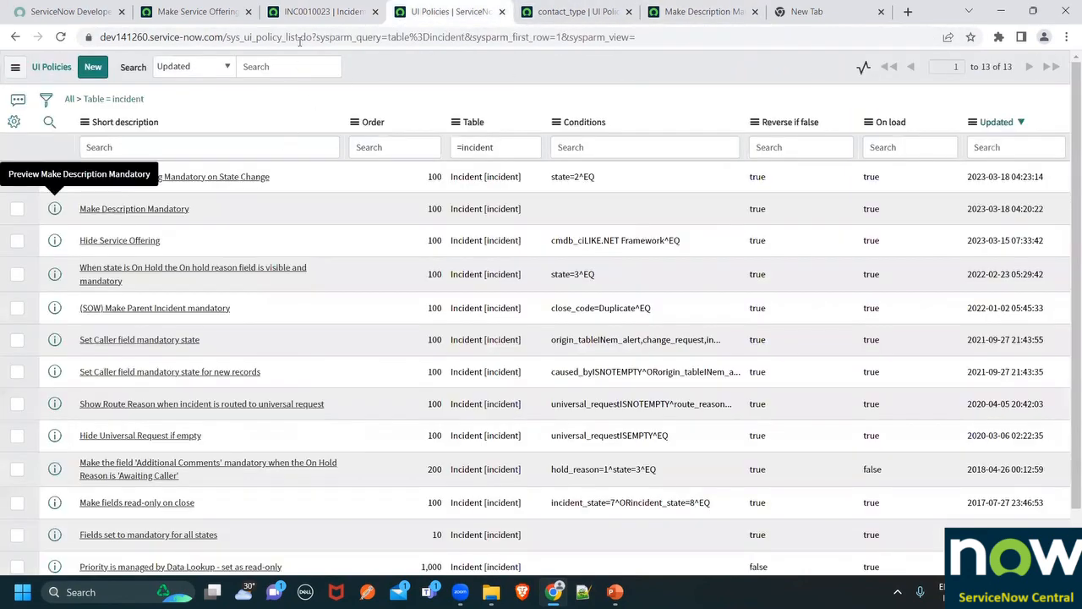
click(306, 14)
click(566, 12)
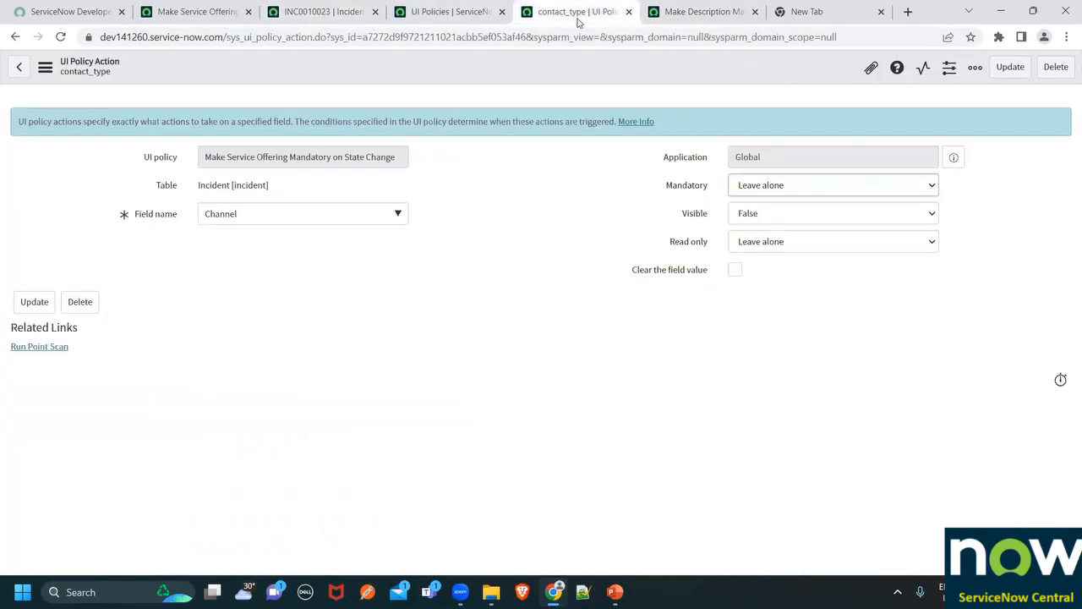
click(693, 11)
click(1044, 320)
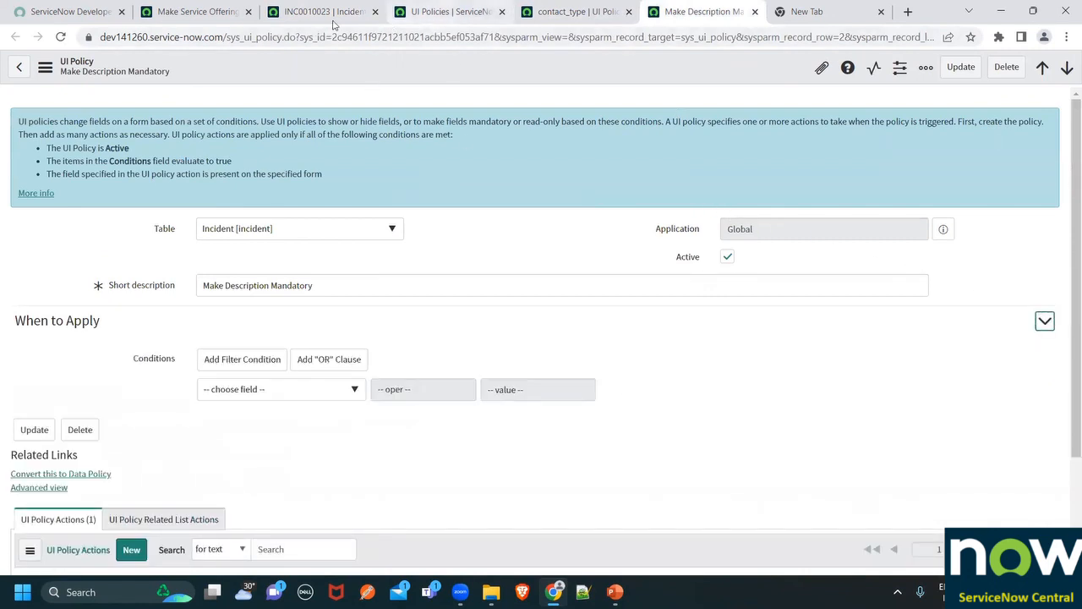
click(203, 11)
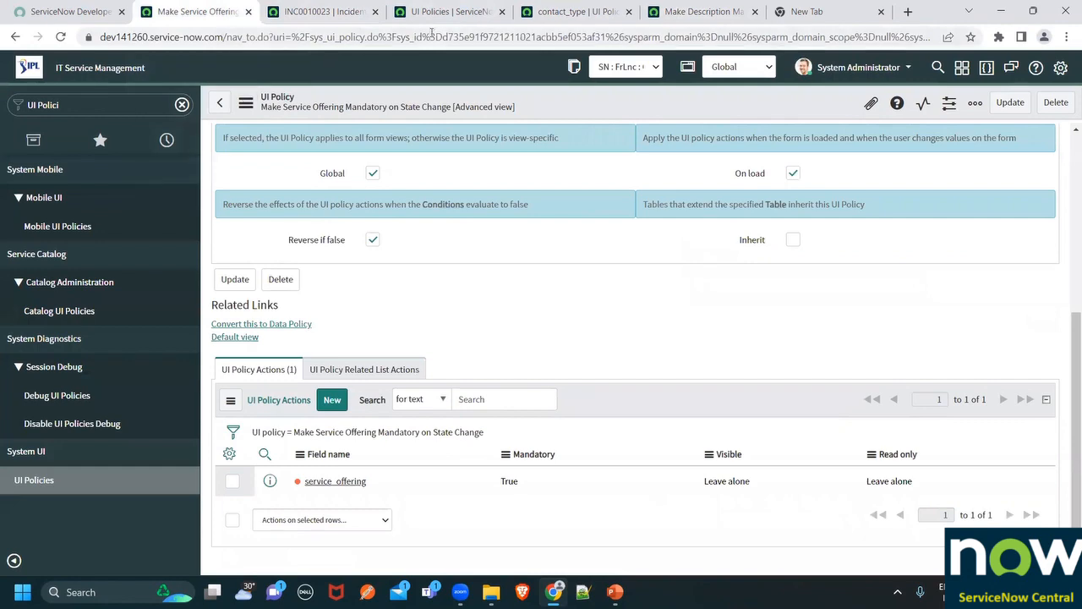
Open the Make Description Mandatory and Make Service Offering Mandatory on State Change policies and check the latter's condition and UI policy actions
click(456, 13)
click(575, 13)
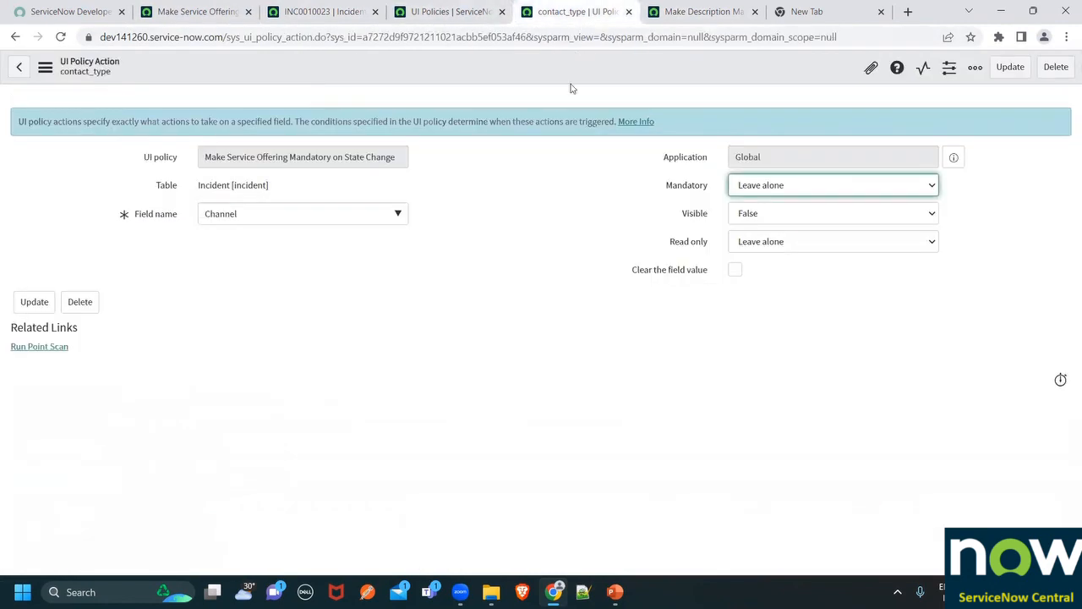
click(427, 20)
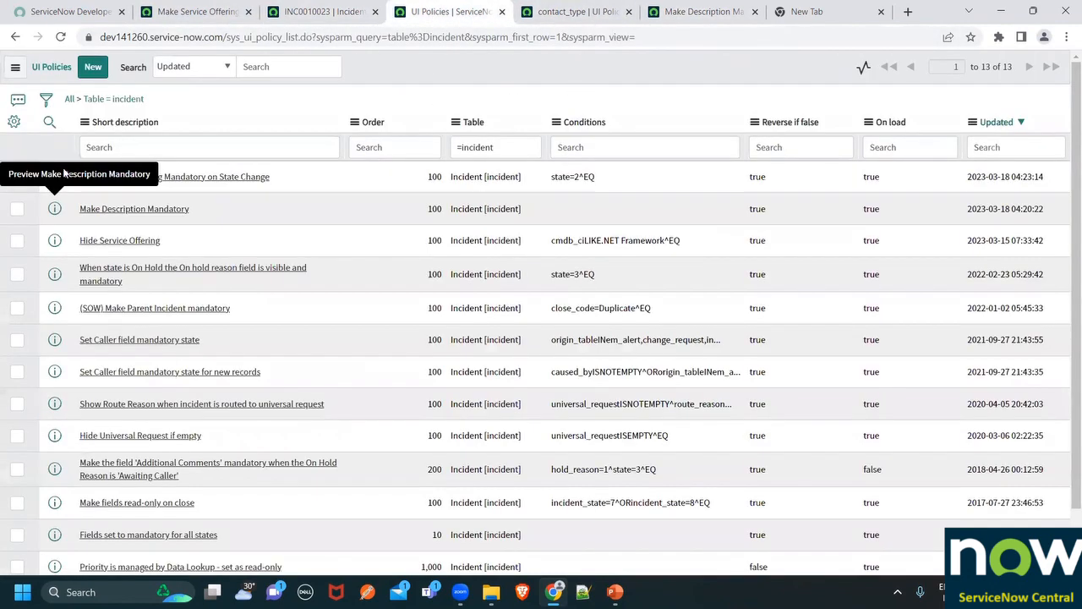
middle_click(63, 212)
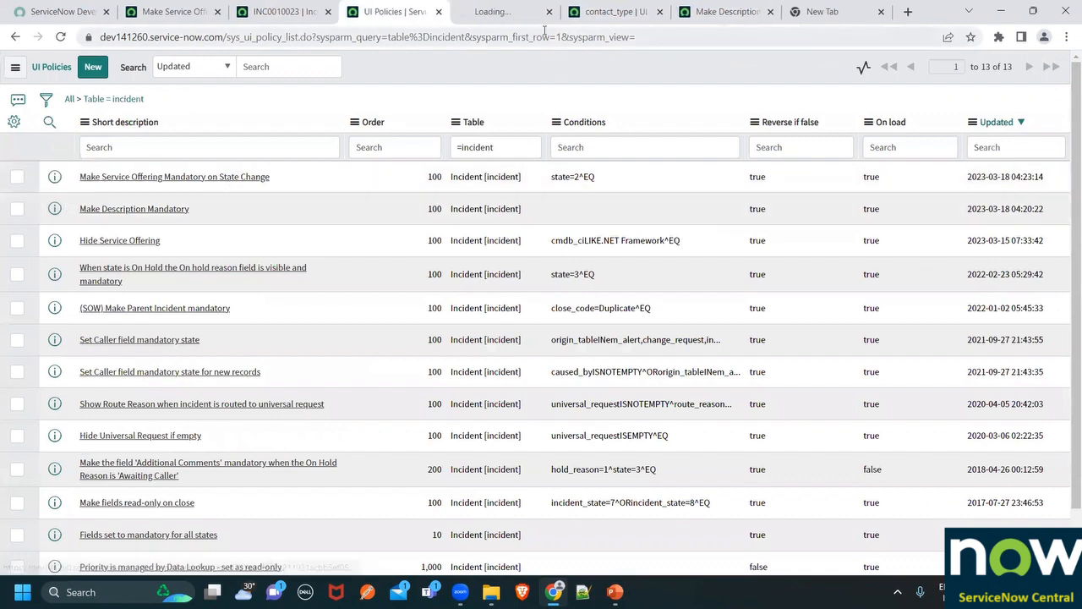
middle_click(54, 177)
click(448, 12)
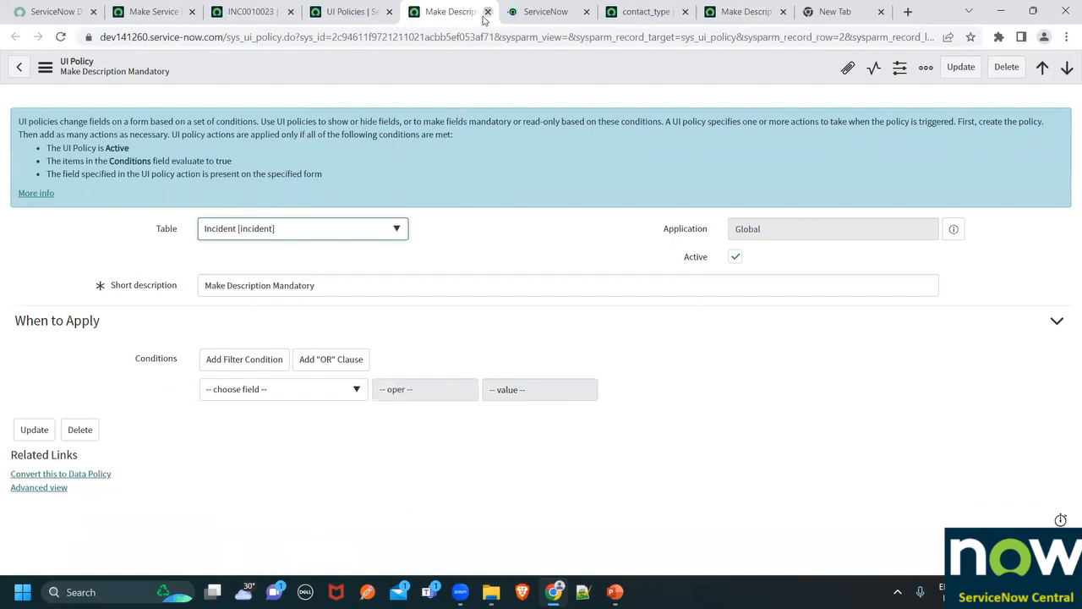
key(ctrl+w)
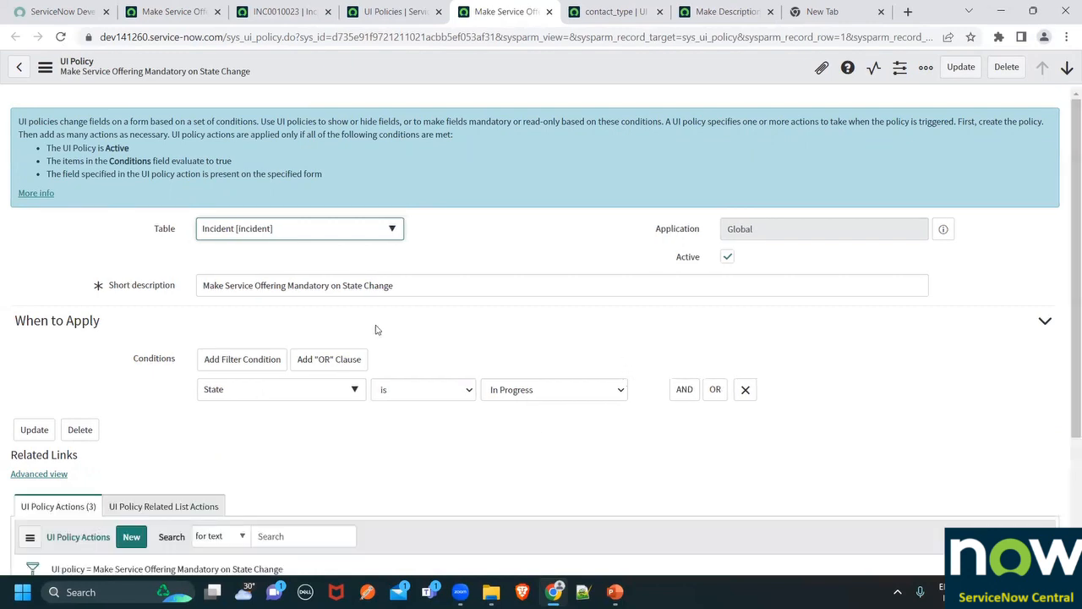
scroll(346, 407, down, 3)
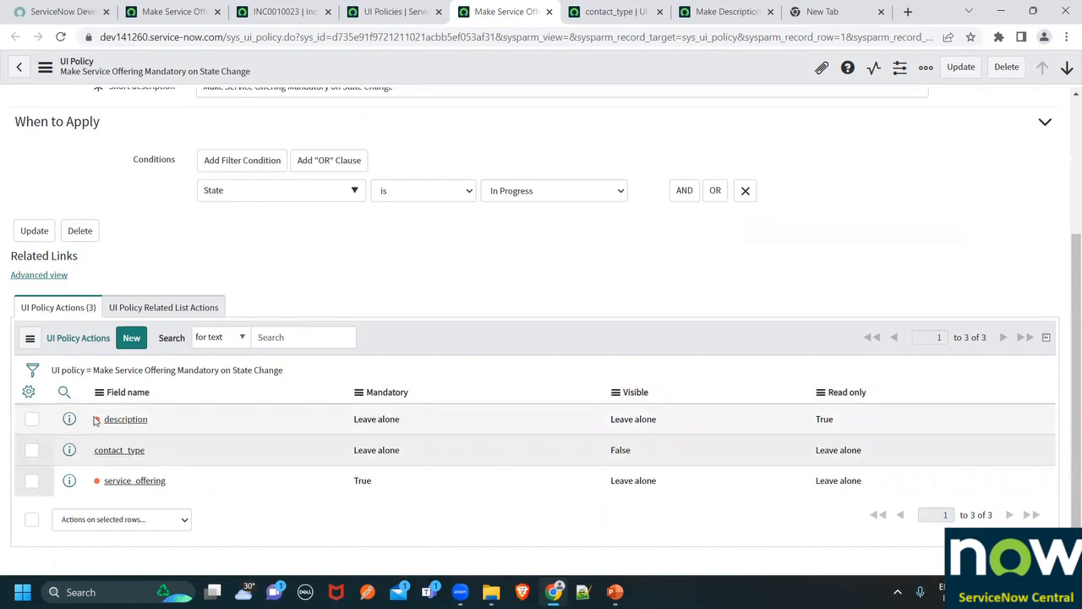
Set the Order of the Make Service Offering Mandatory on State Change policy to 900 in the incident UI policies list
click(207, 19)
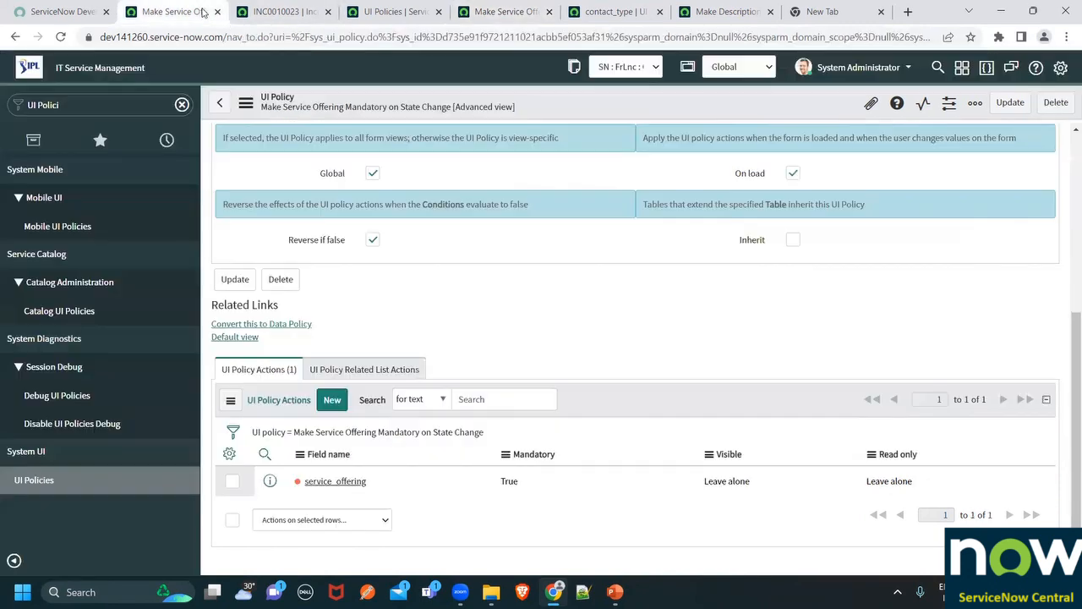
scroll(555, 341, up, 5)
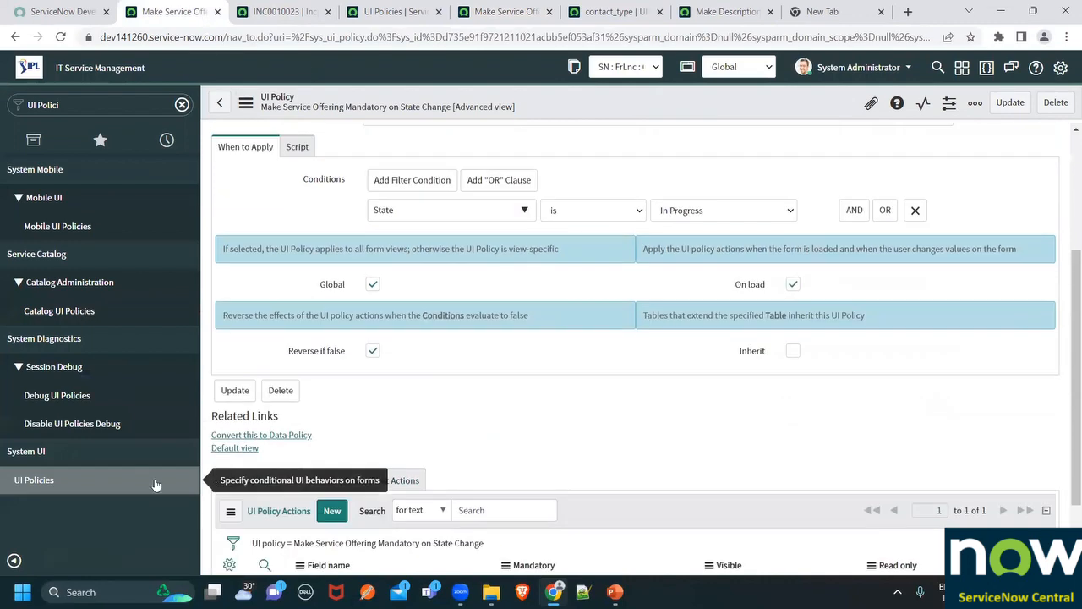
middle_click(59, 486)
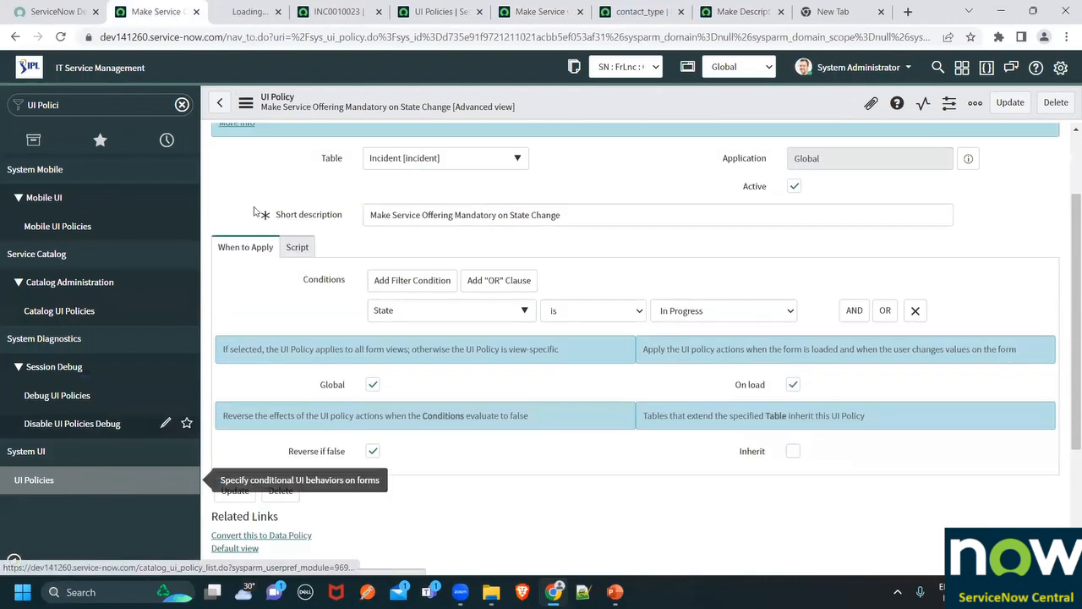
click(435, 12)
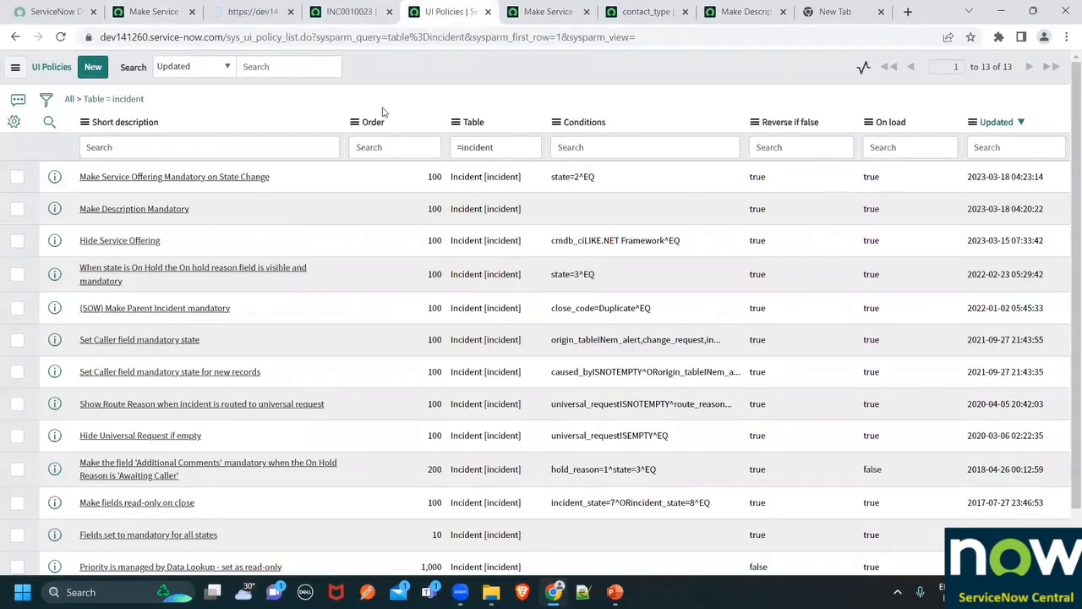
double_click(391, 183)
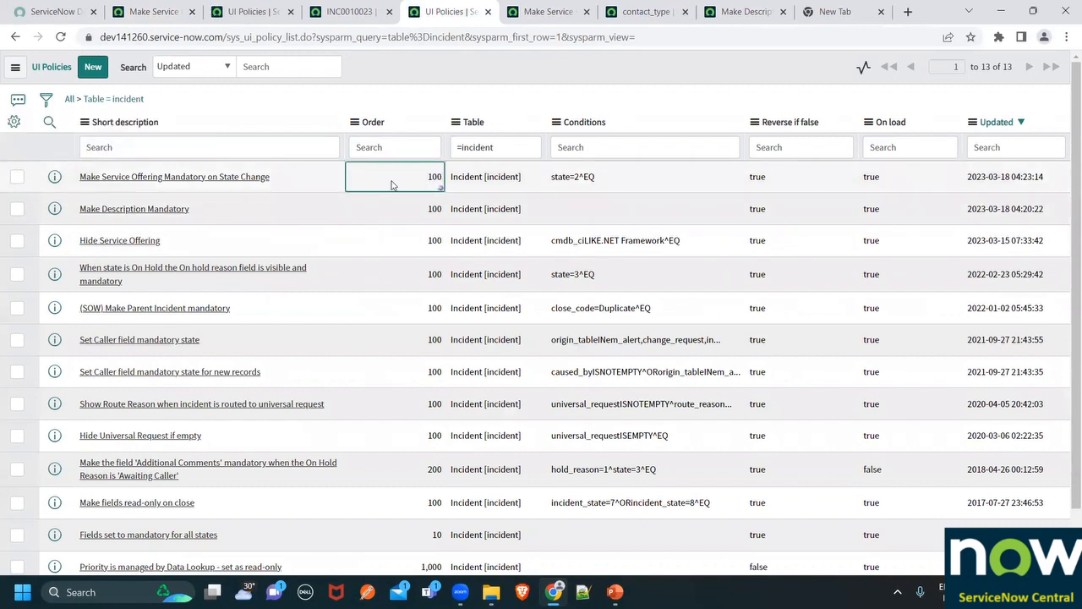
text(900)
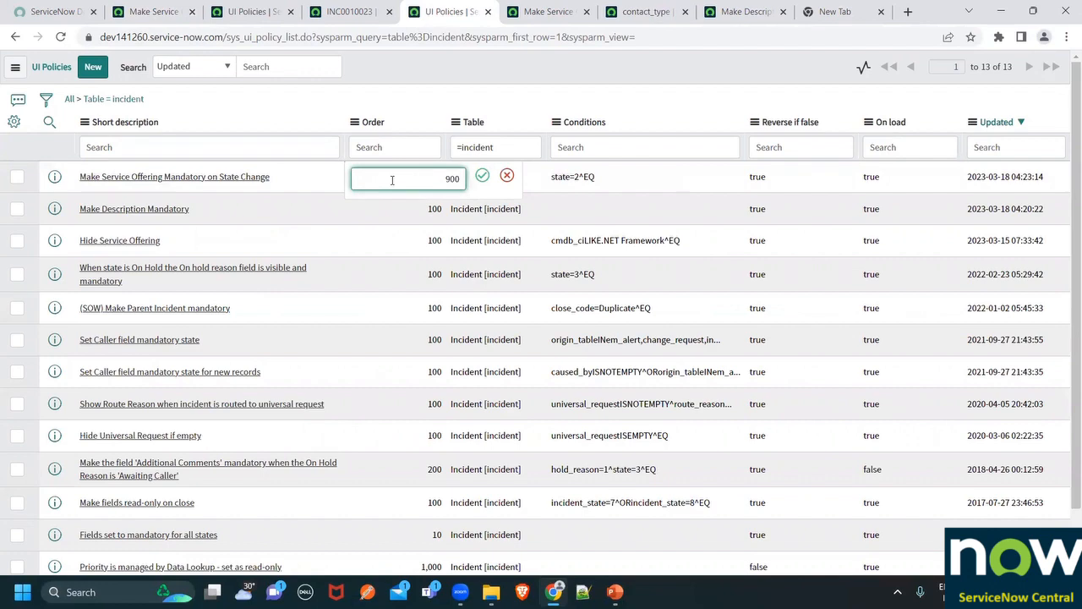
key(Return)
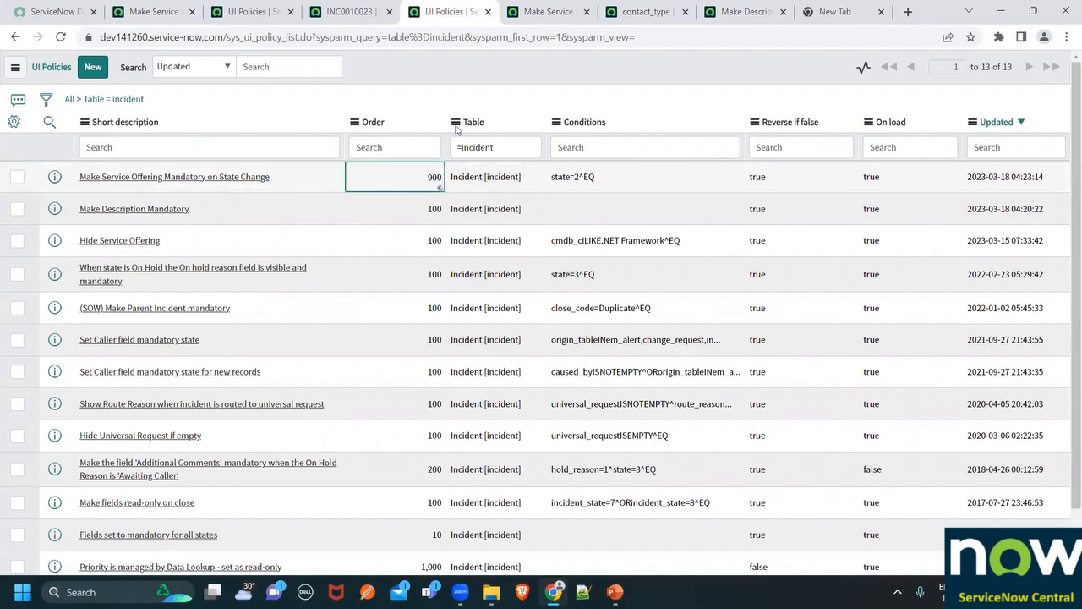
Reload the Make Service Offering Mandatory on State Change policy and check its UI policy actions for conflict markers
click(565, 19)
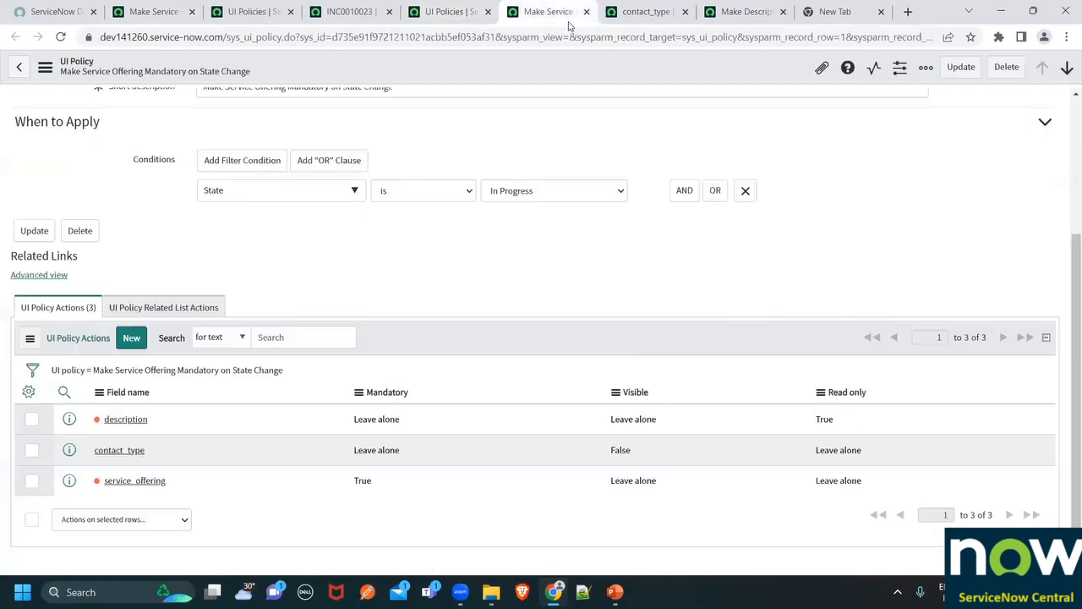
click(61, 38)
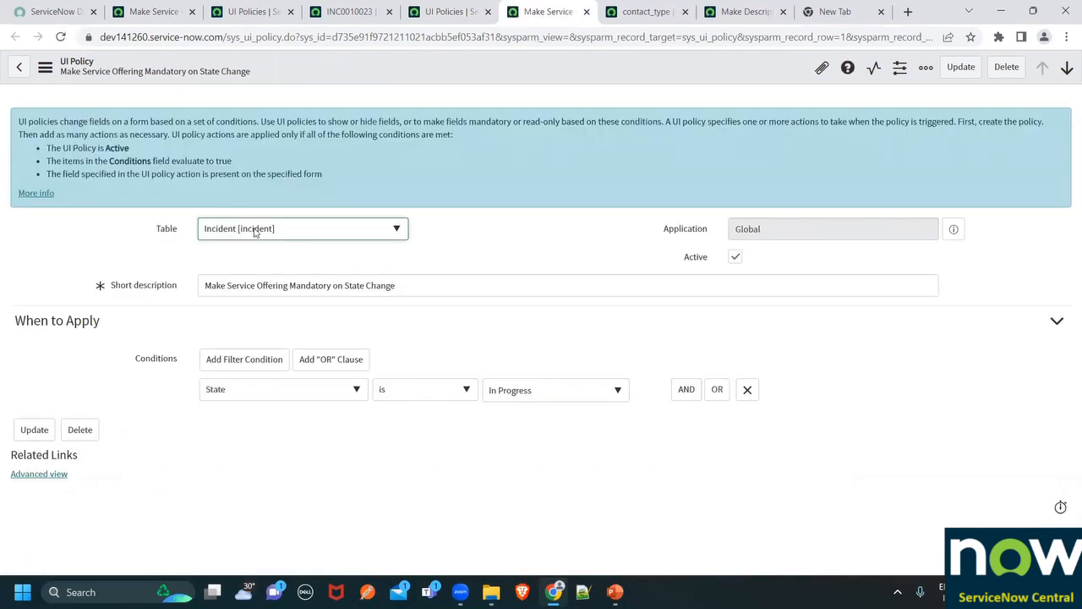
scroll(314, 265, down, 3)
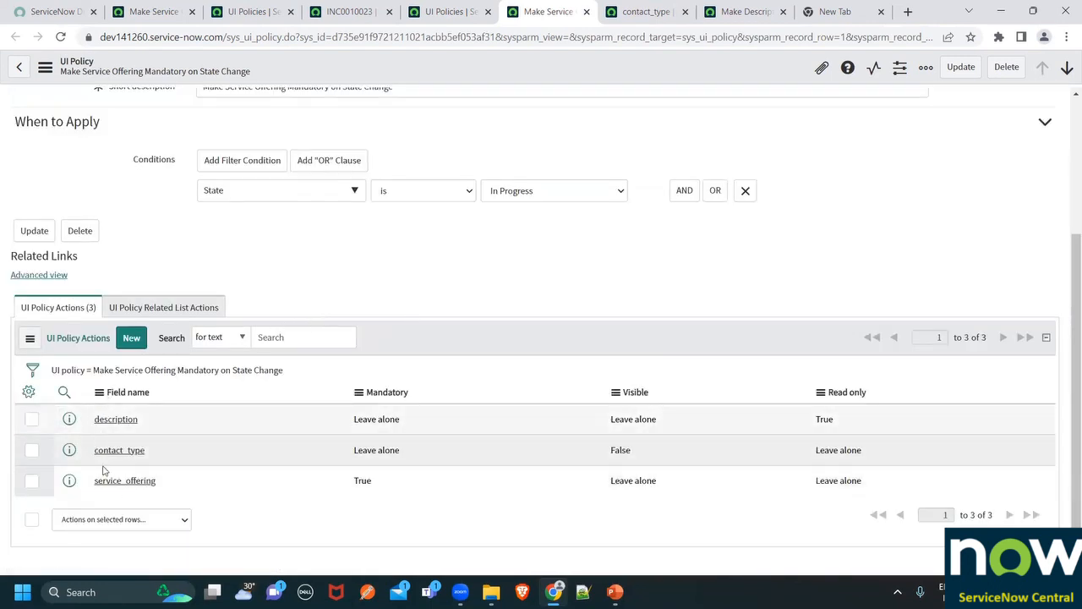
Compare the Order values of the incident UI policies, recheck the Service Offering policy's actions, and close the extra list and policy pages
click(230, 11)
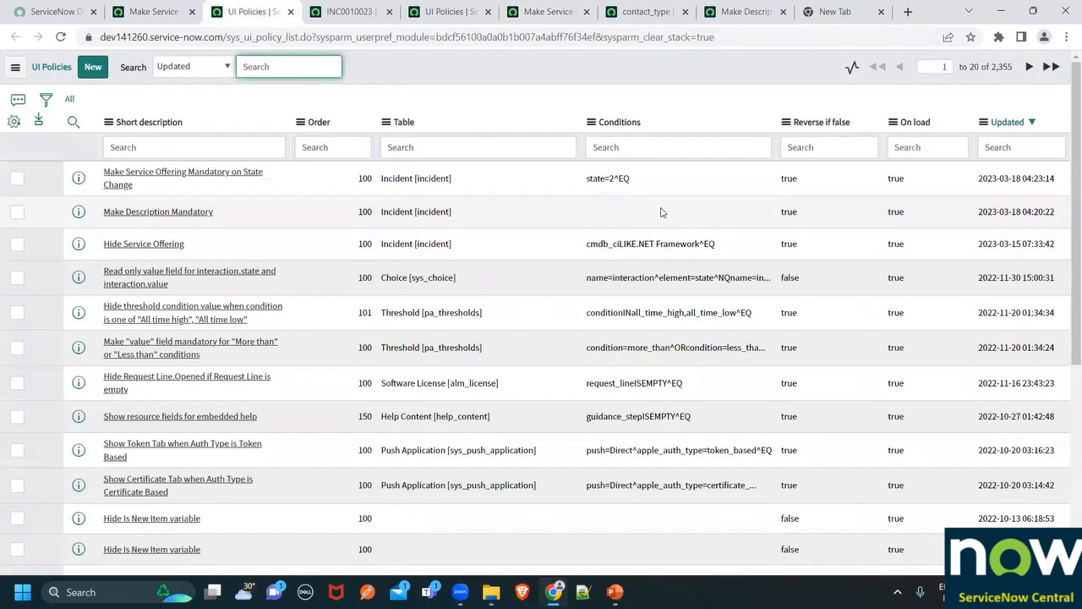
click(290, 11)
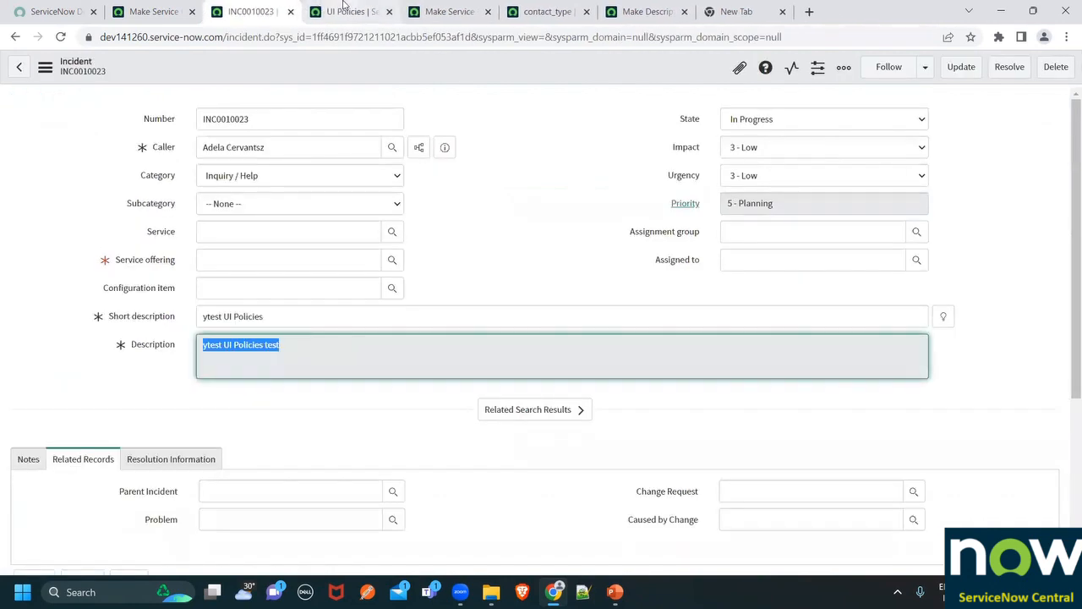
click(350, 11)
double_click(431, 177)
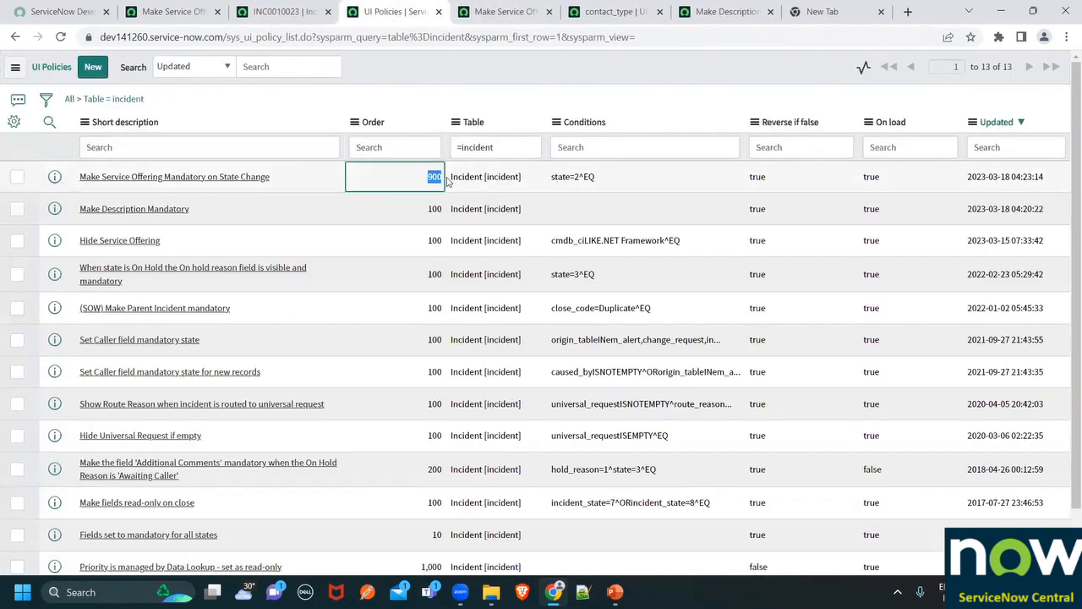
scroll(443, 346, down, 2)
scroll(449, 253, up, 2)
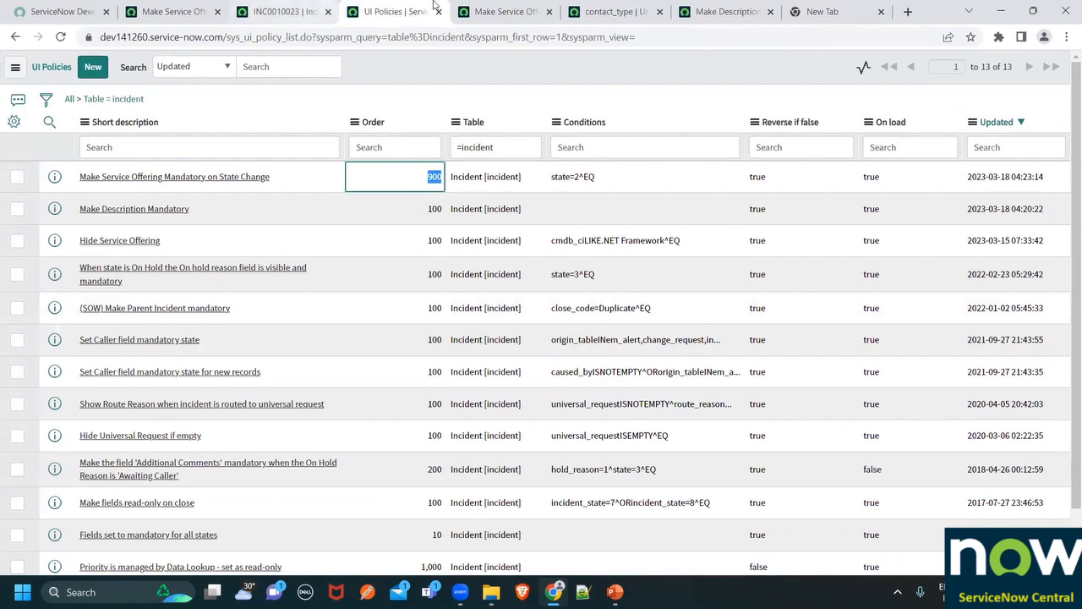
click(525, 7)
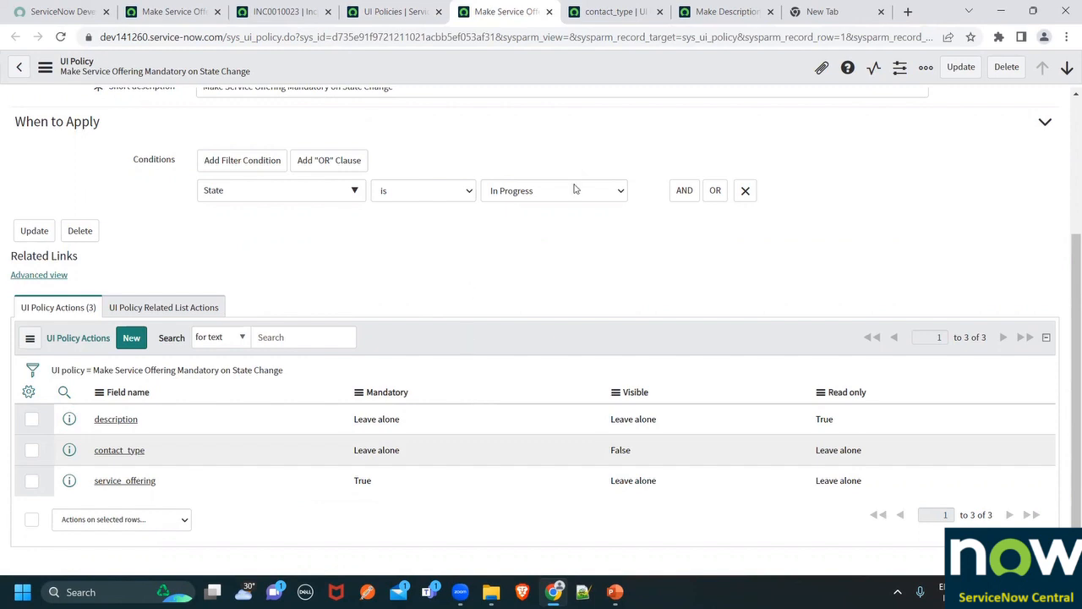
click(355, 11)
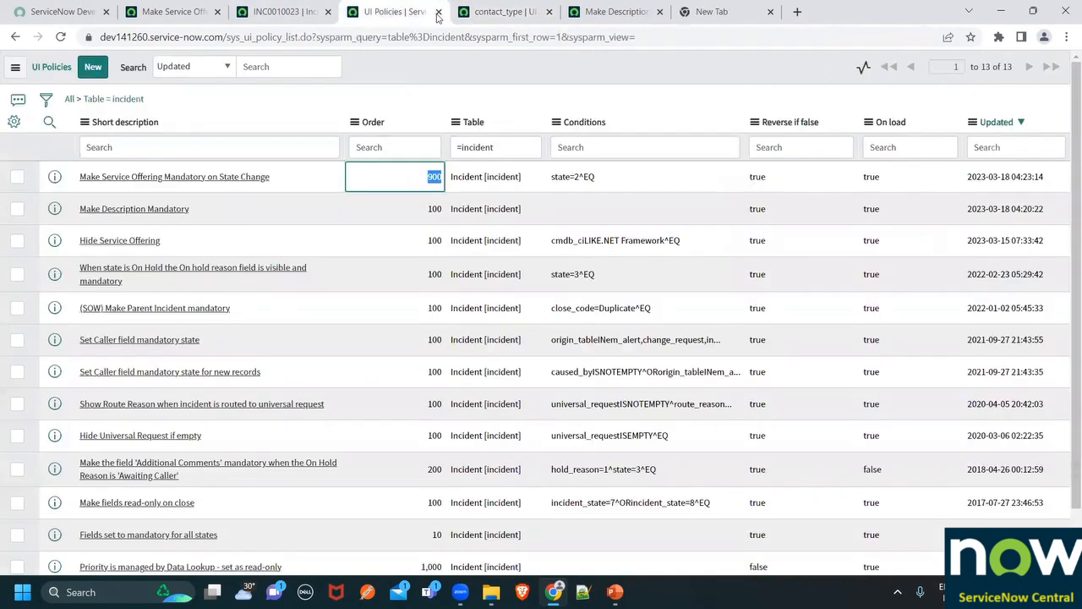
key(ctrl+w)
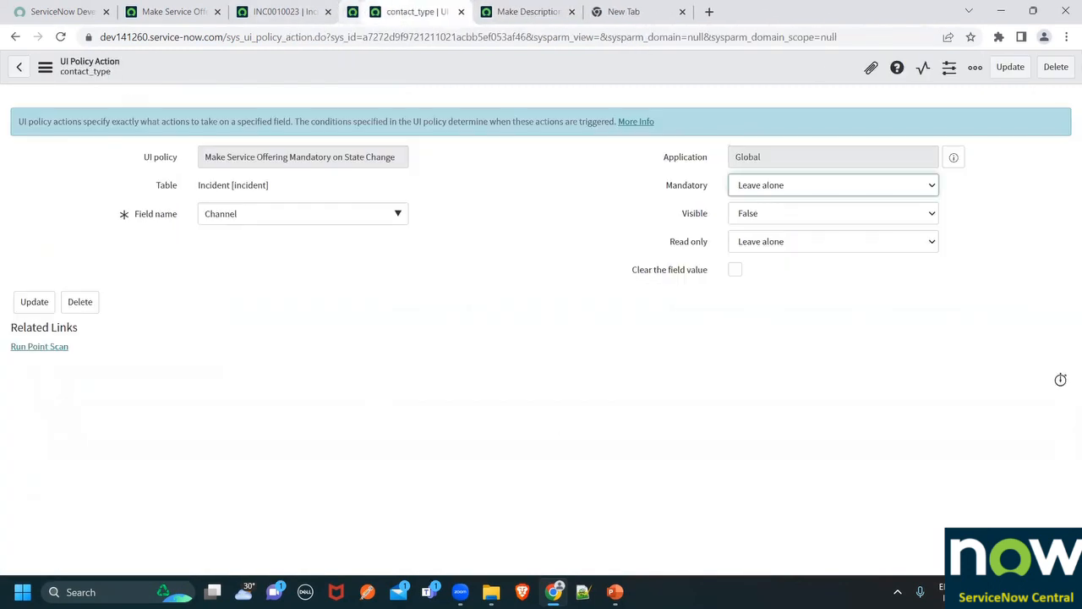
Switch to the PowerPoint slide show, review the slides on creating a UI policy and its actions, and exit the show
mouse_move(615, 592)
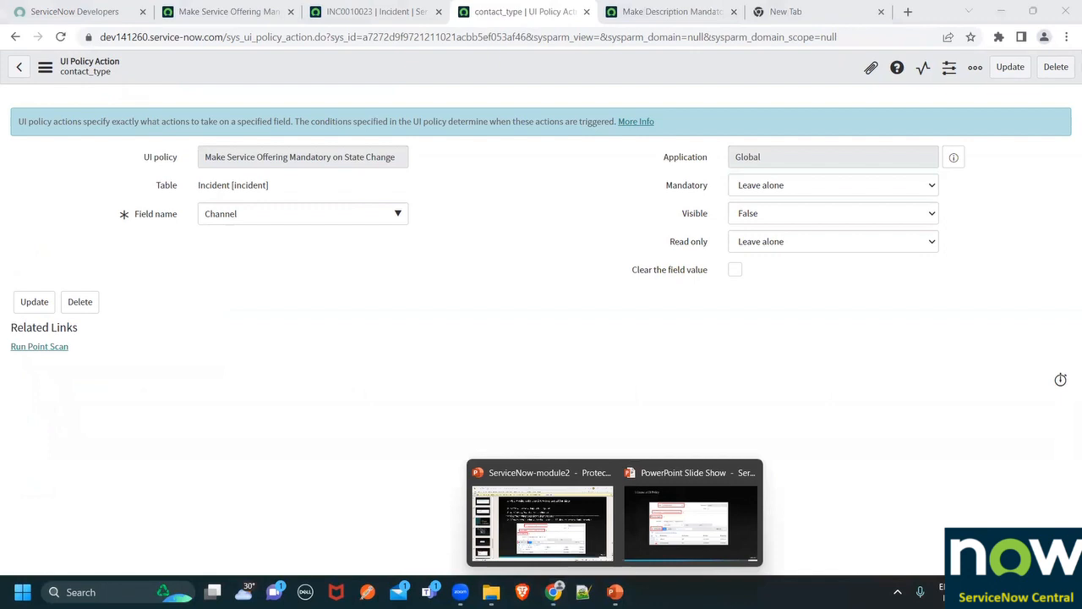
click(691, 520)
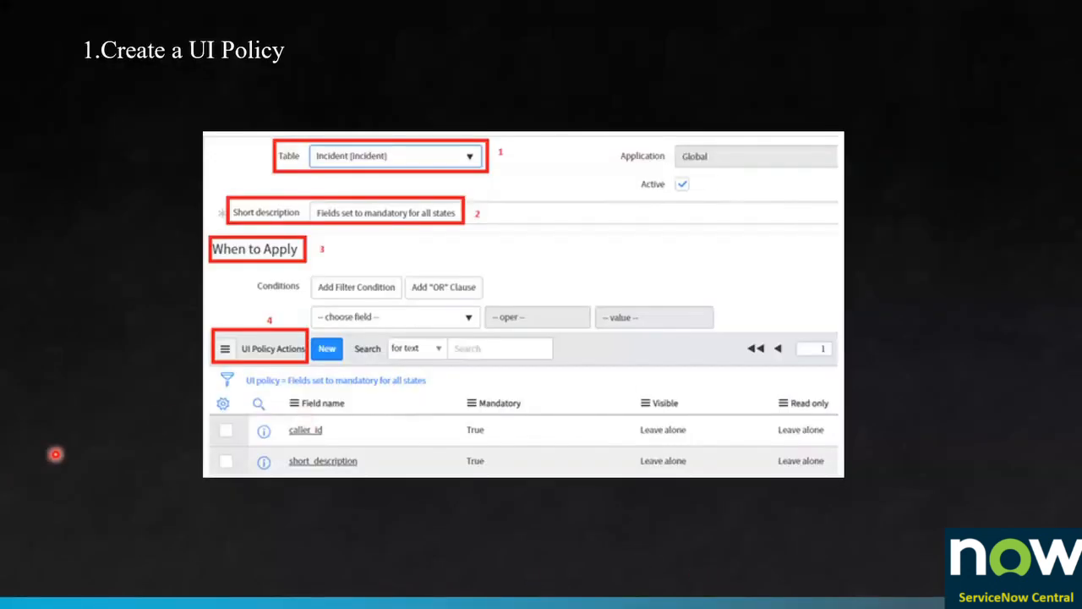
key(Right)
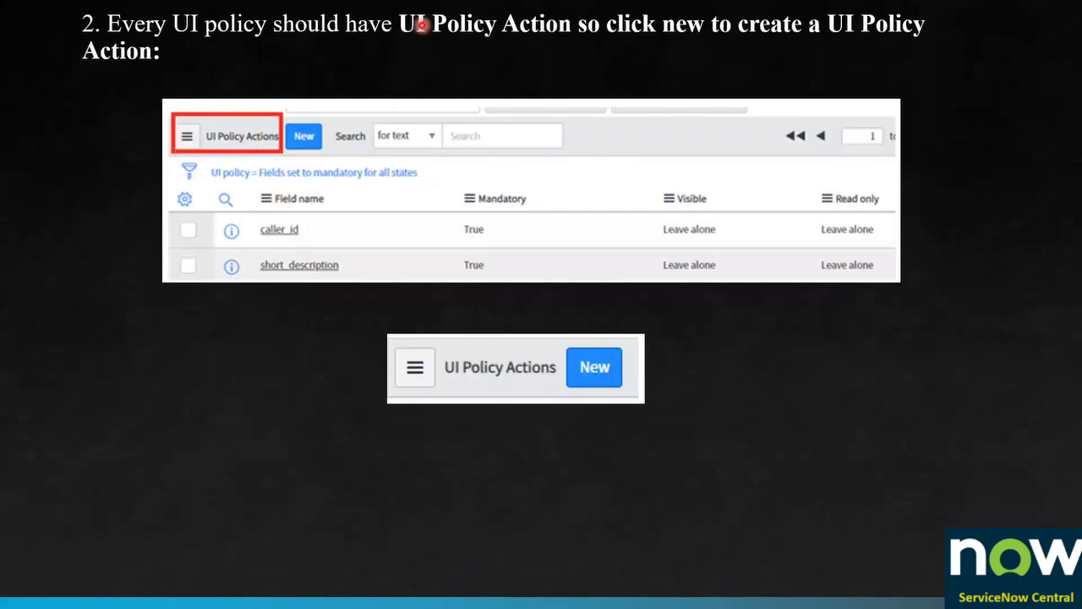
key(Right)
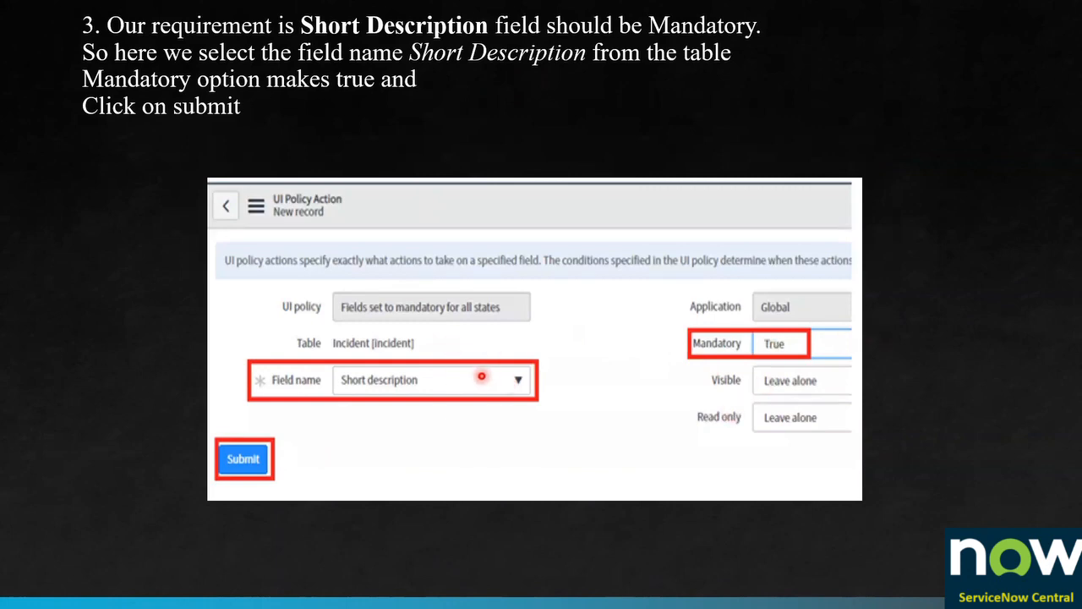
key(Right)
key(Right)
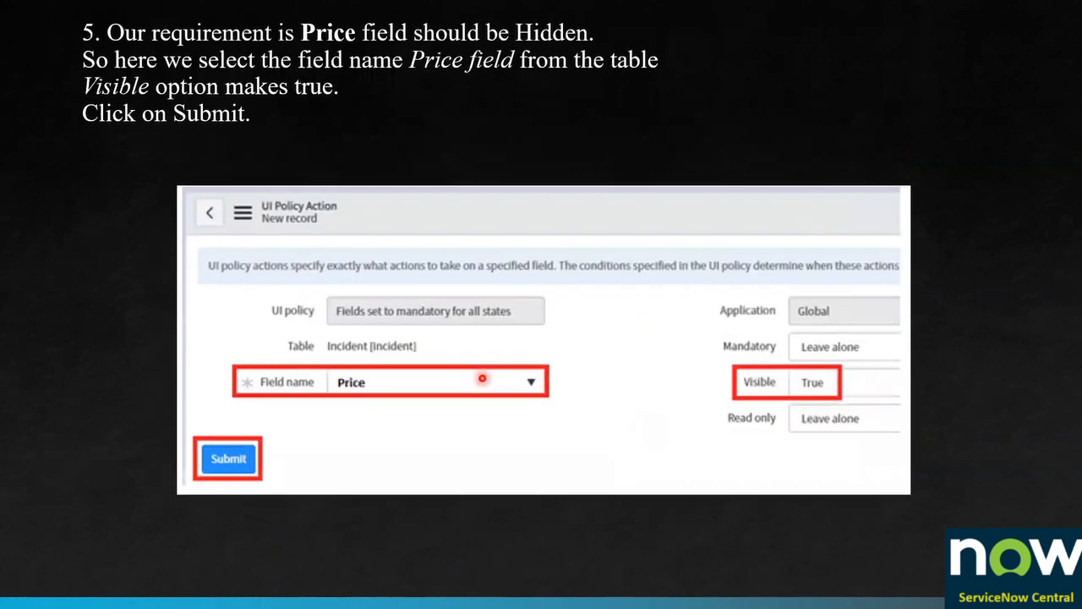
key(Right)
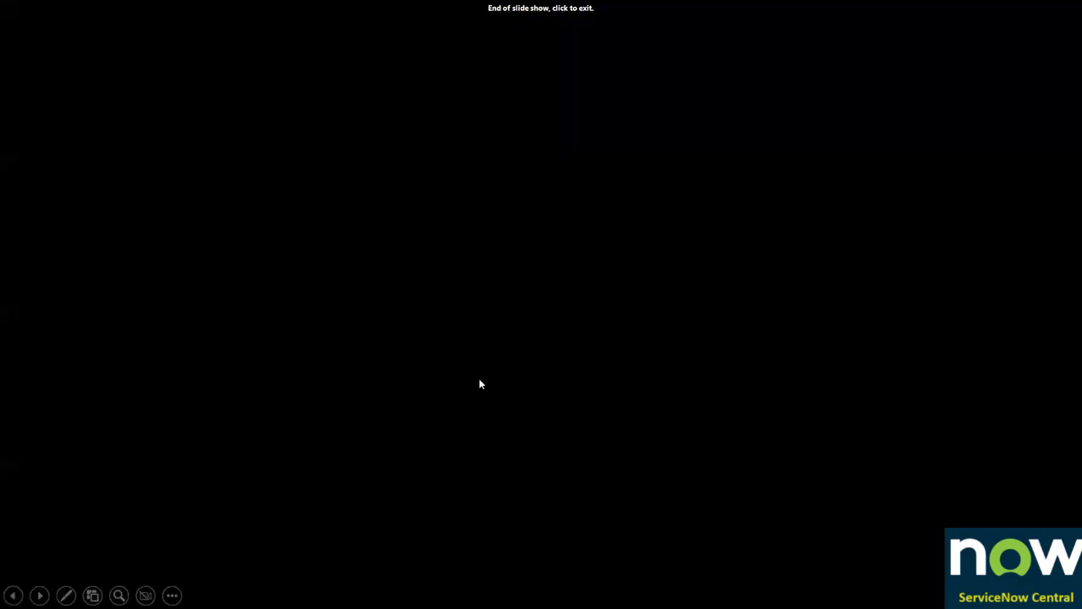
key(Left)
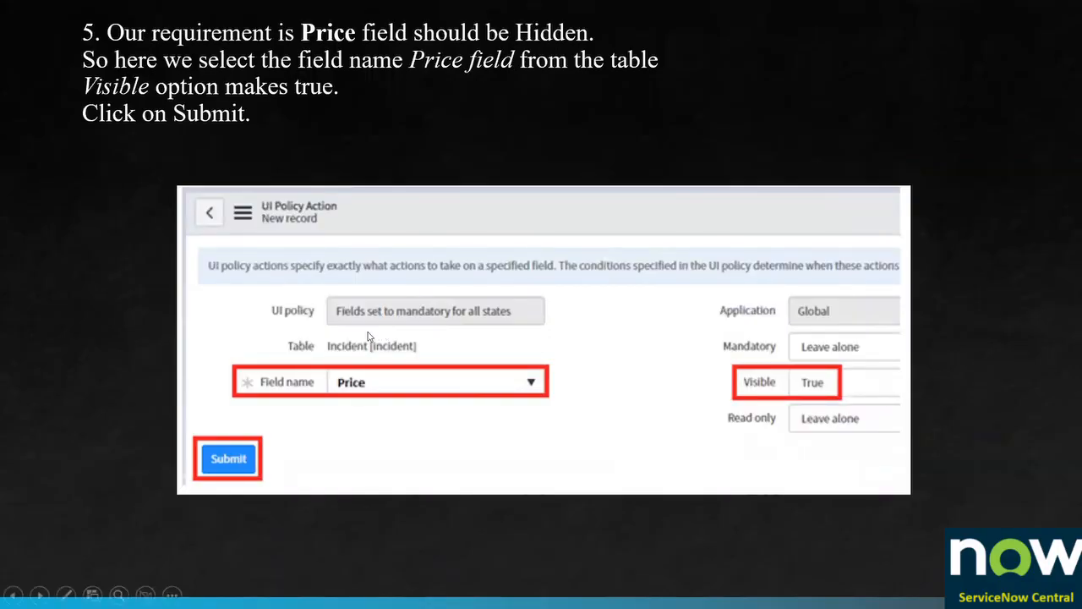
key(Escape)
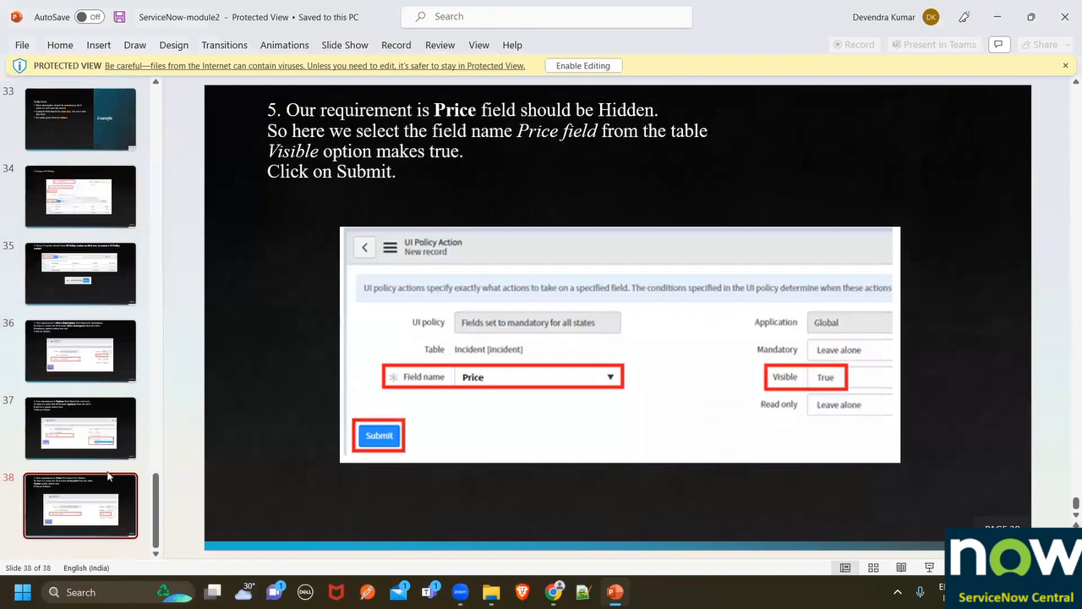
Review slides 38 back to 35 of the ServiceNow-module2 presentation in the normal editing view
click(93, 436)
click(89, 486)
click(89, 423)
click(87, 351)
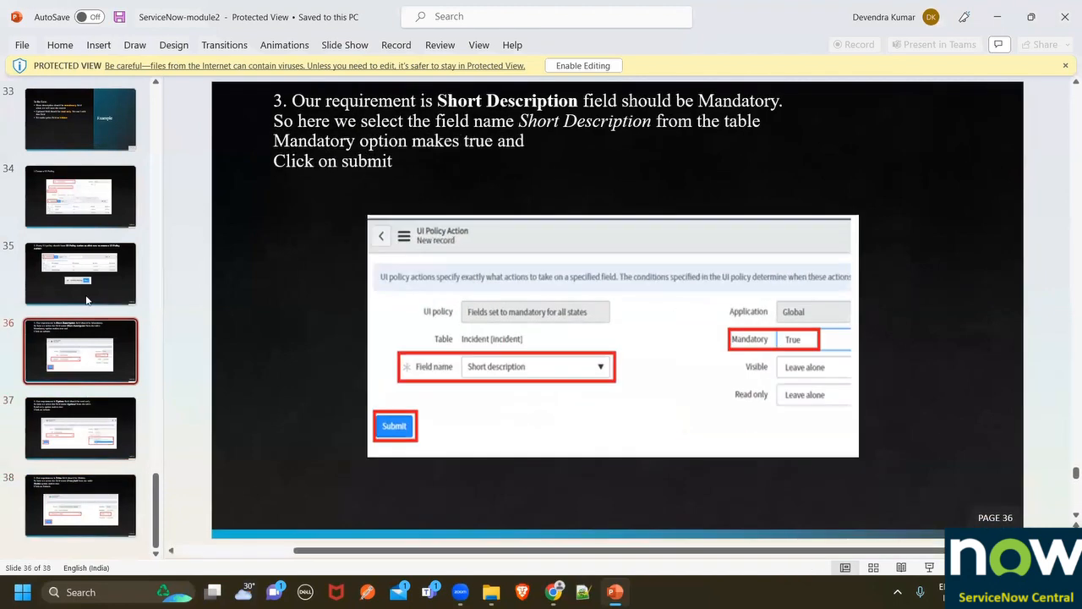
click(87, 296)
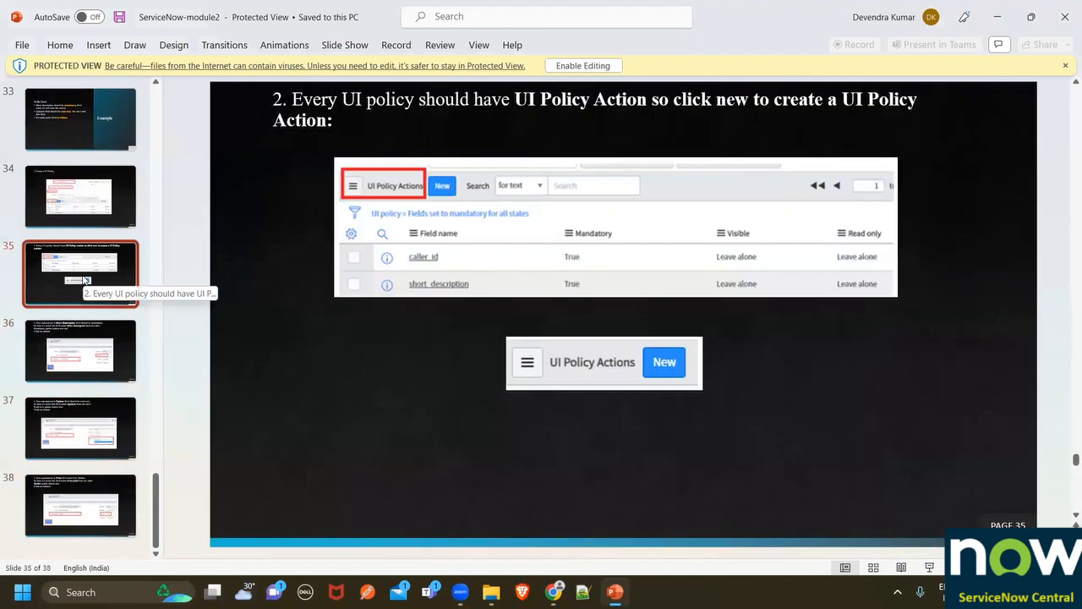